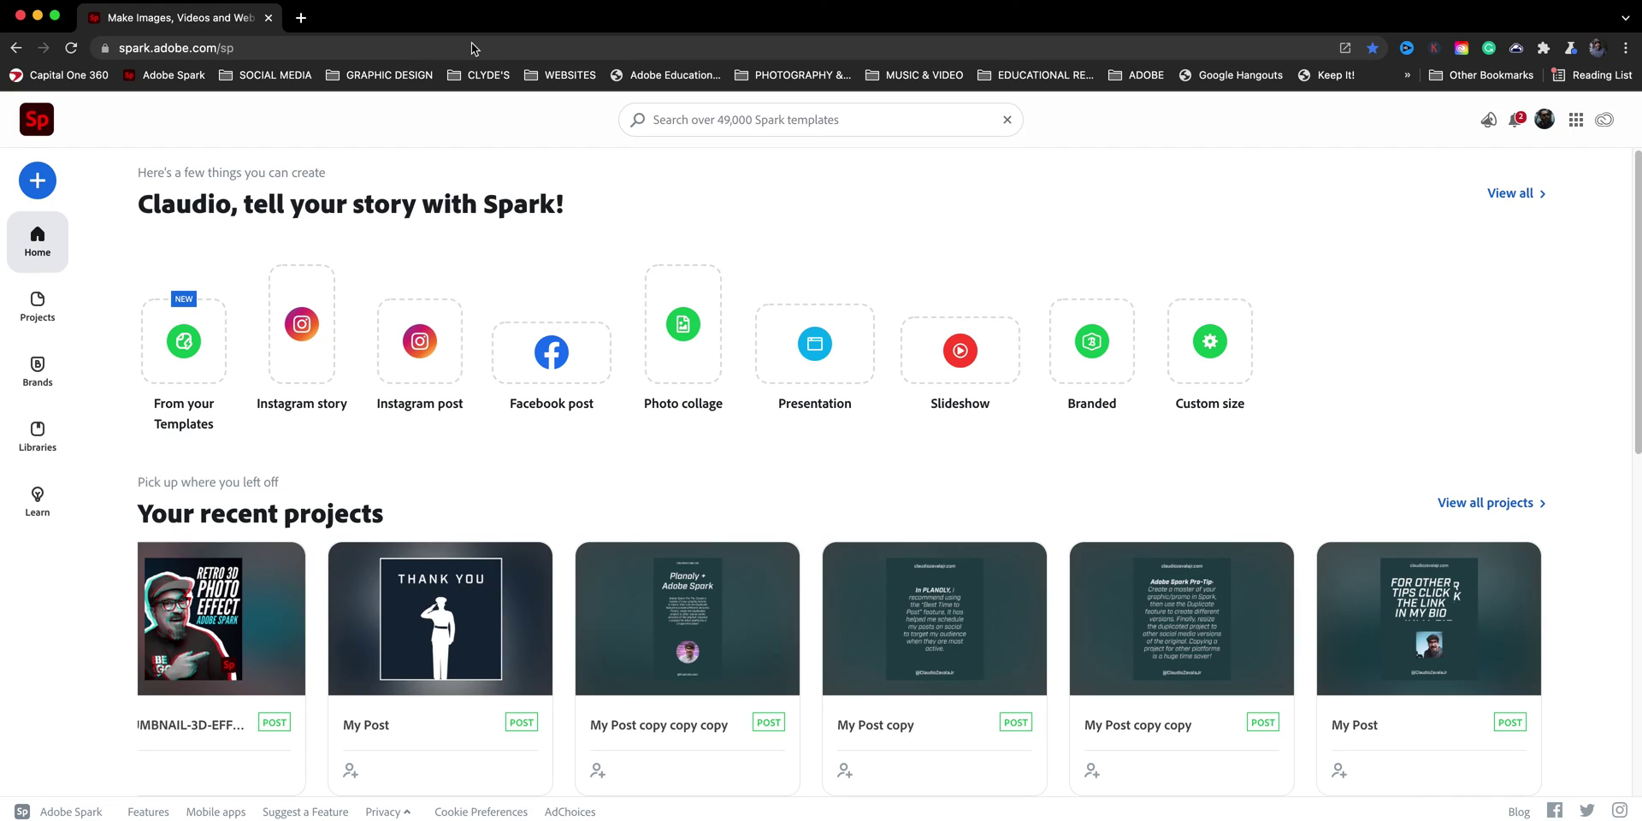
Step: Start a blank 2560 × 2560 px custom-size post and dismiss the template suggestions
click(49, 181)
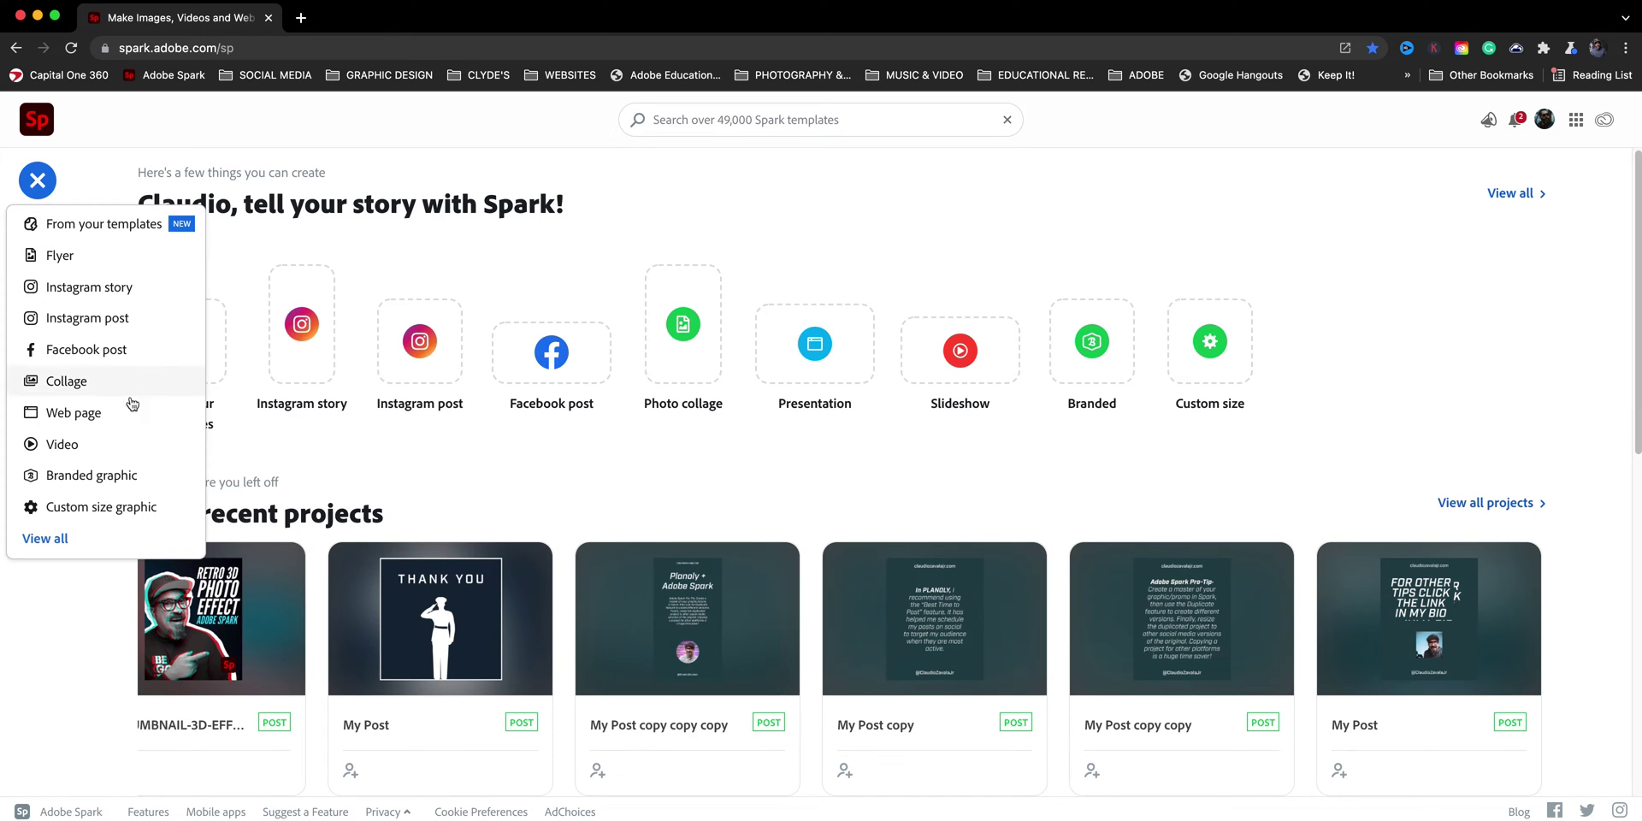
click(165, 509)
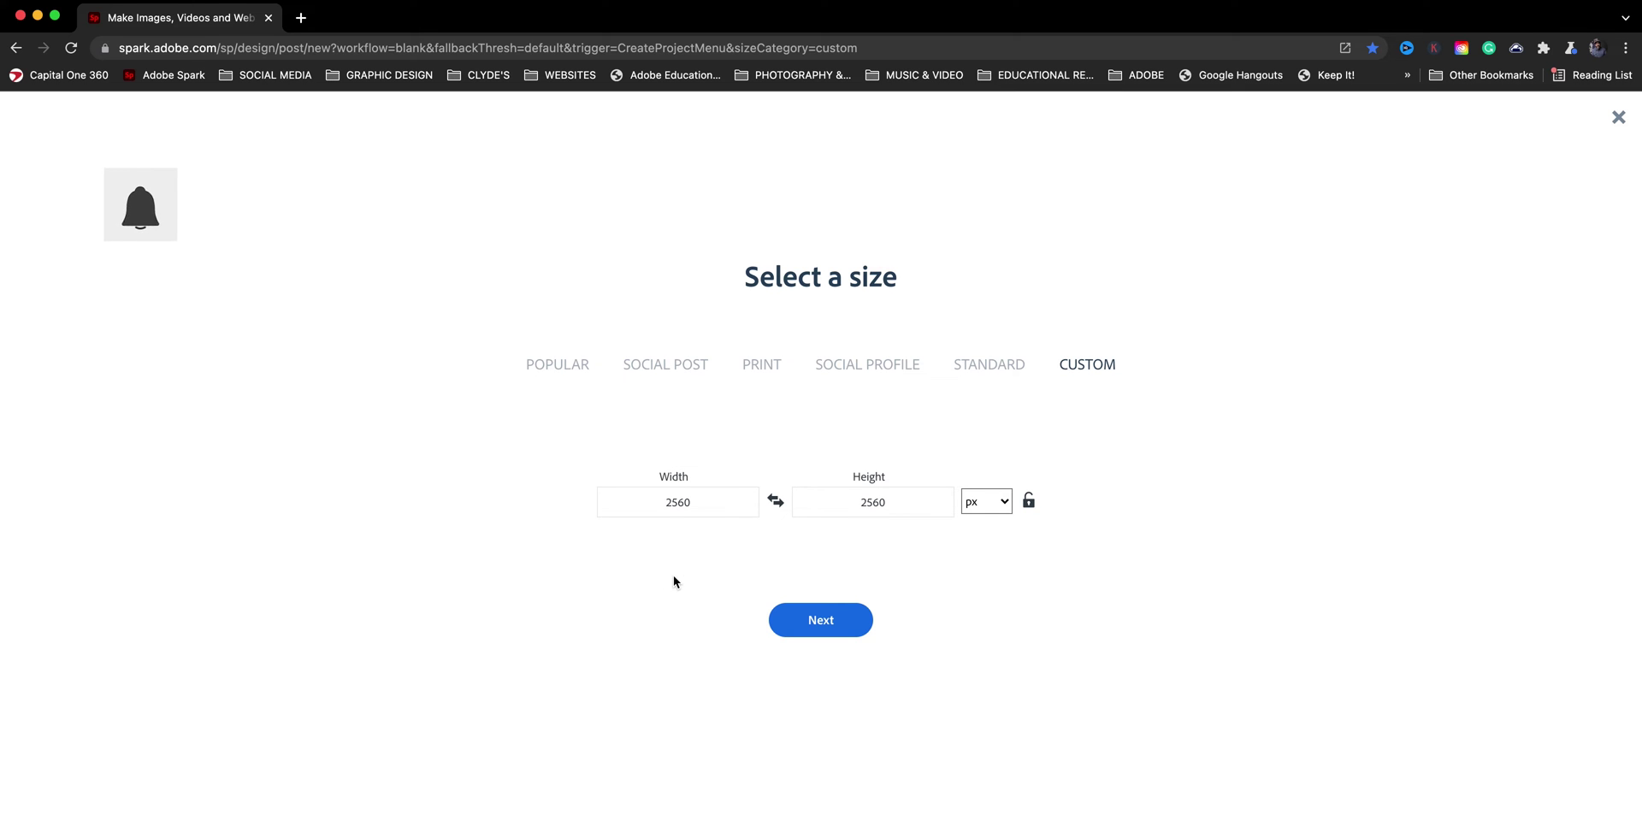
click(808, 624)
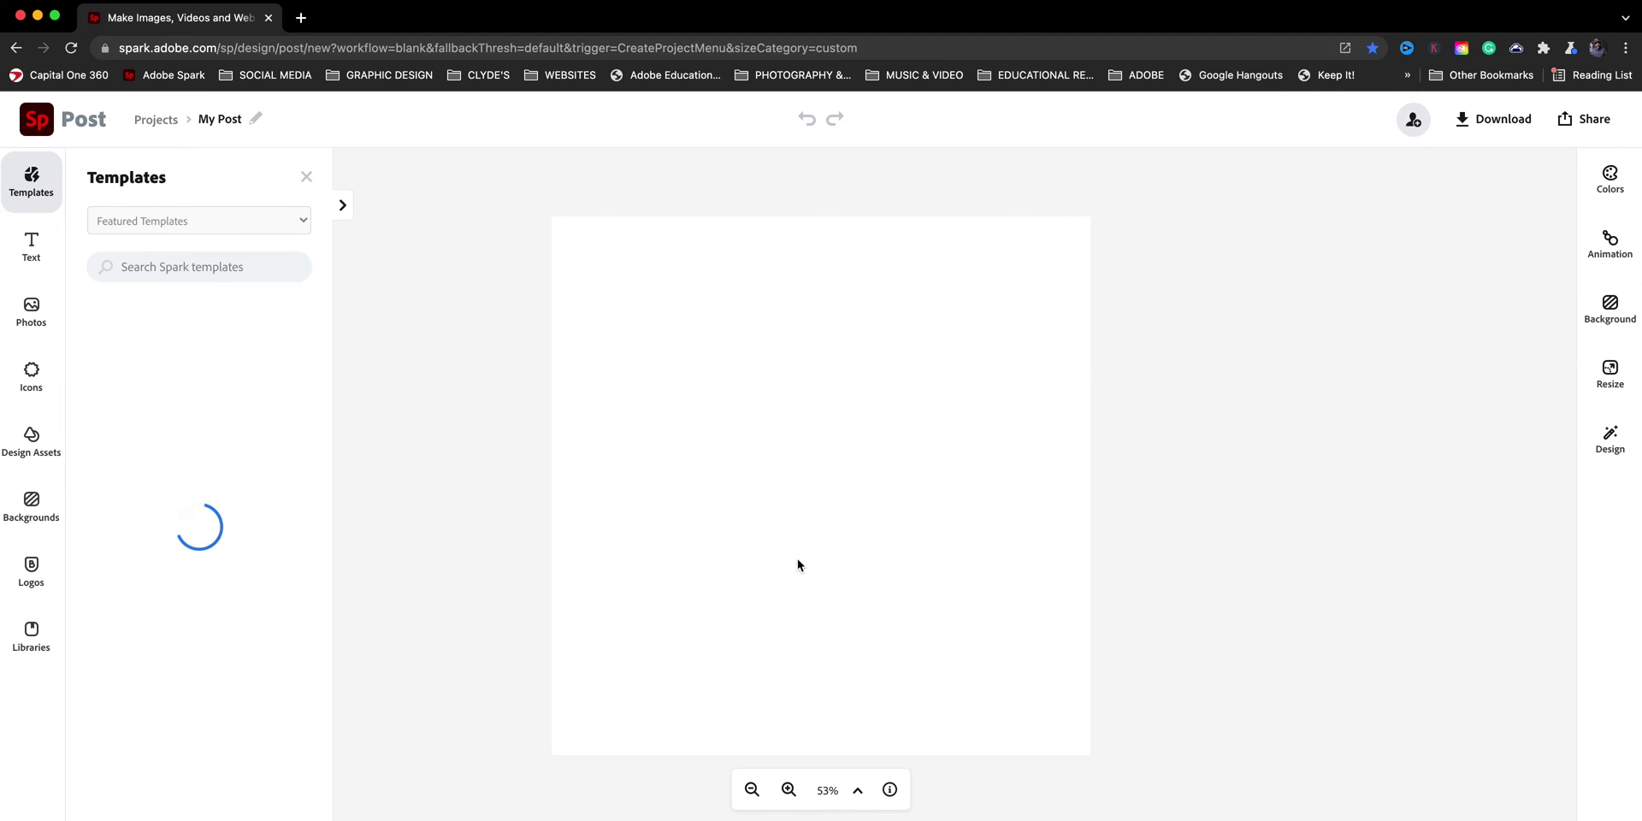
click(306, 177)
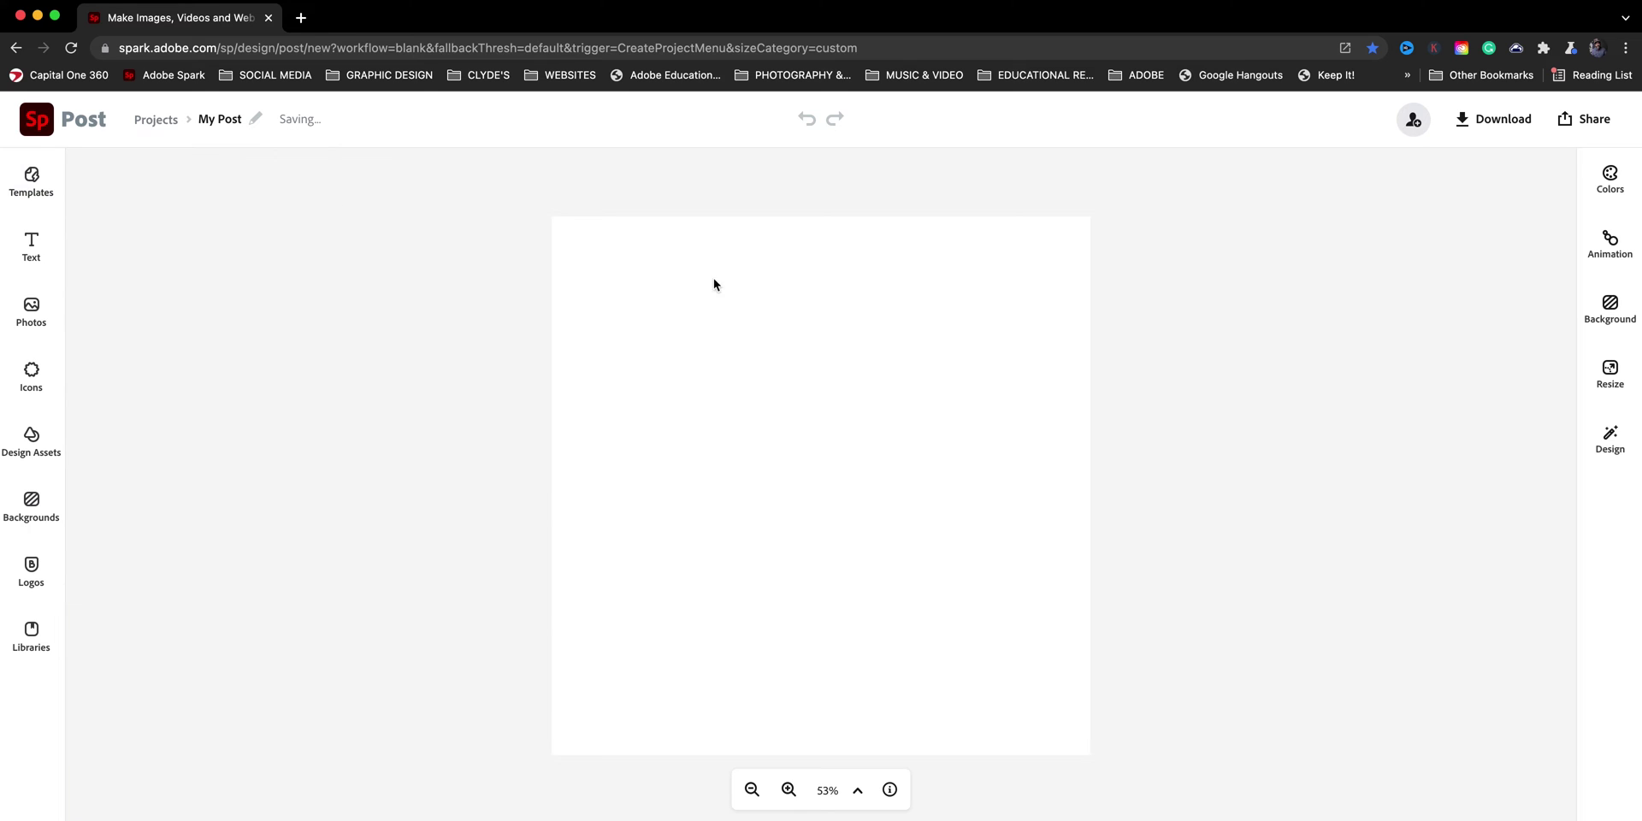
Step: Search the icons for 'circle' and add the thick orange ring to the canvas
click(30, 374)
click(198, 216)
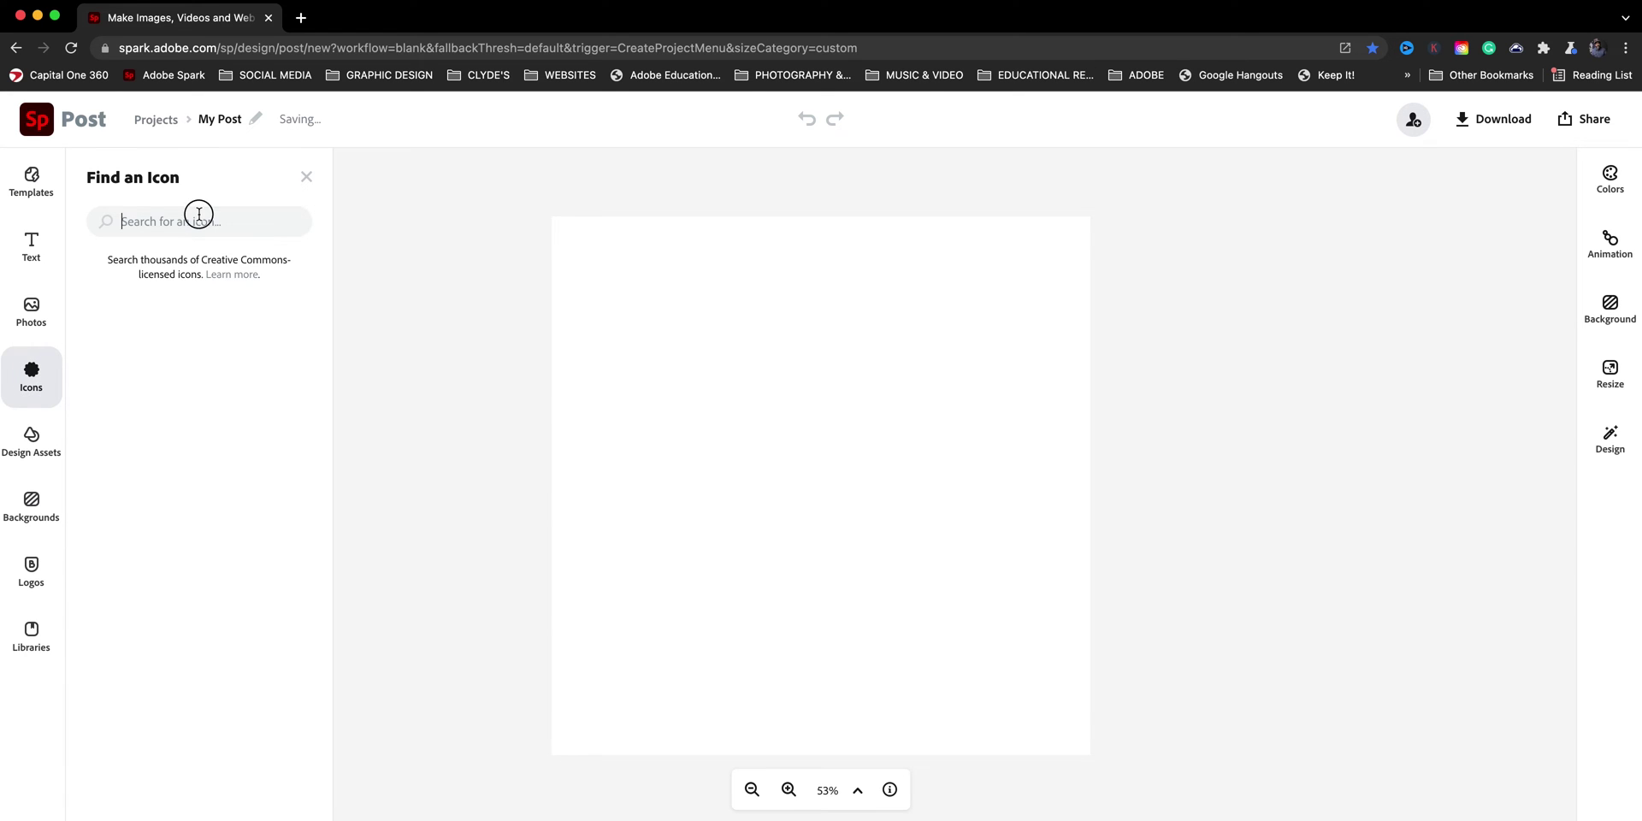
text(circle)
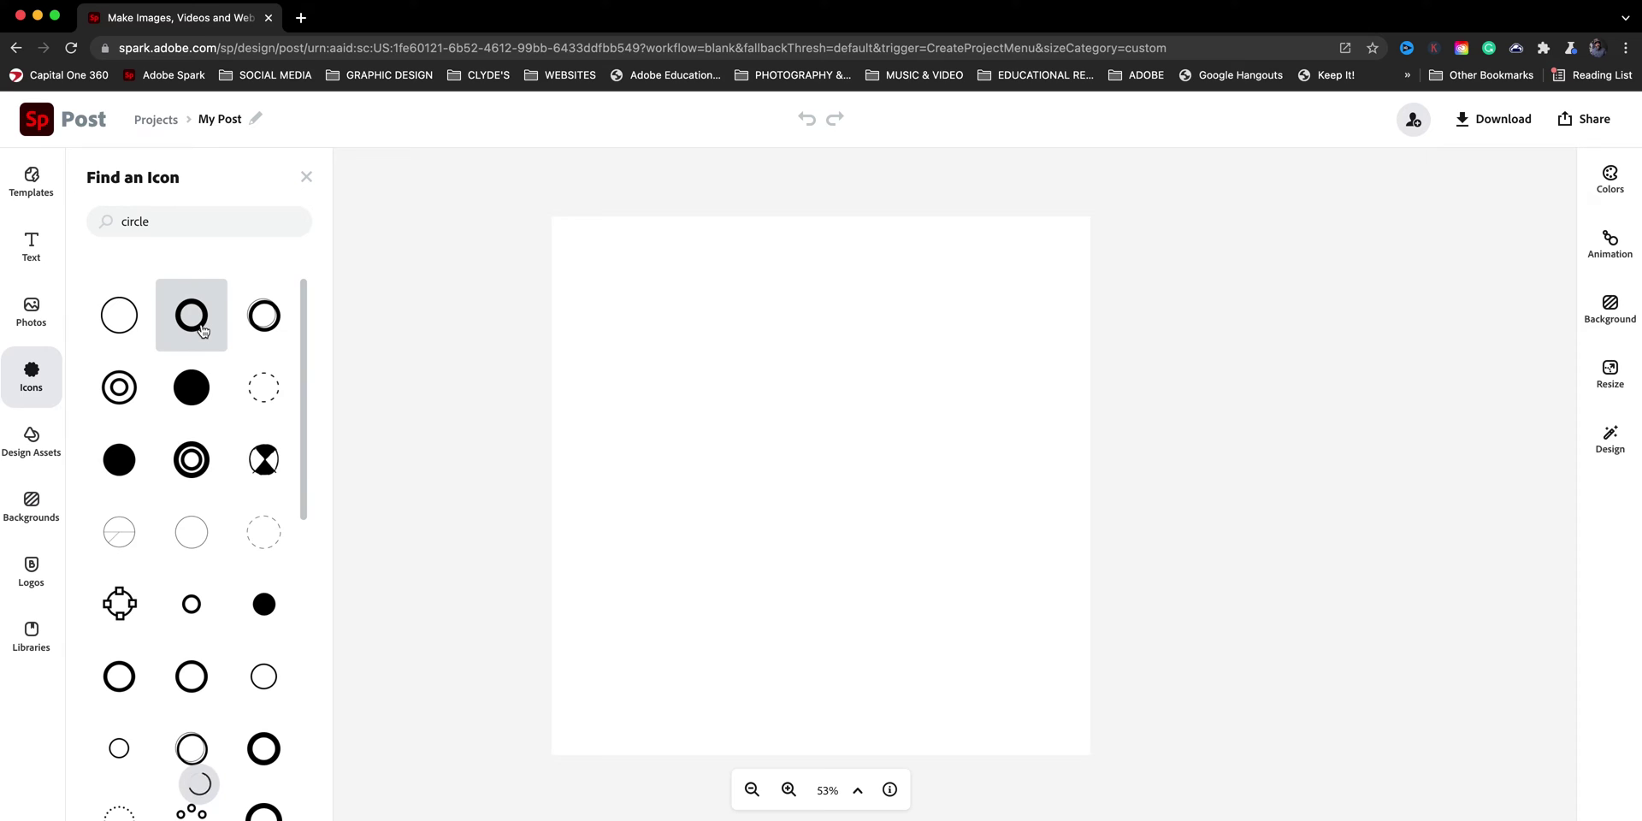
click(203, 331)
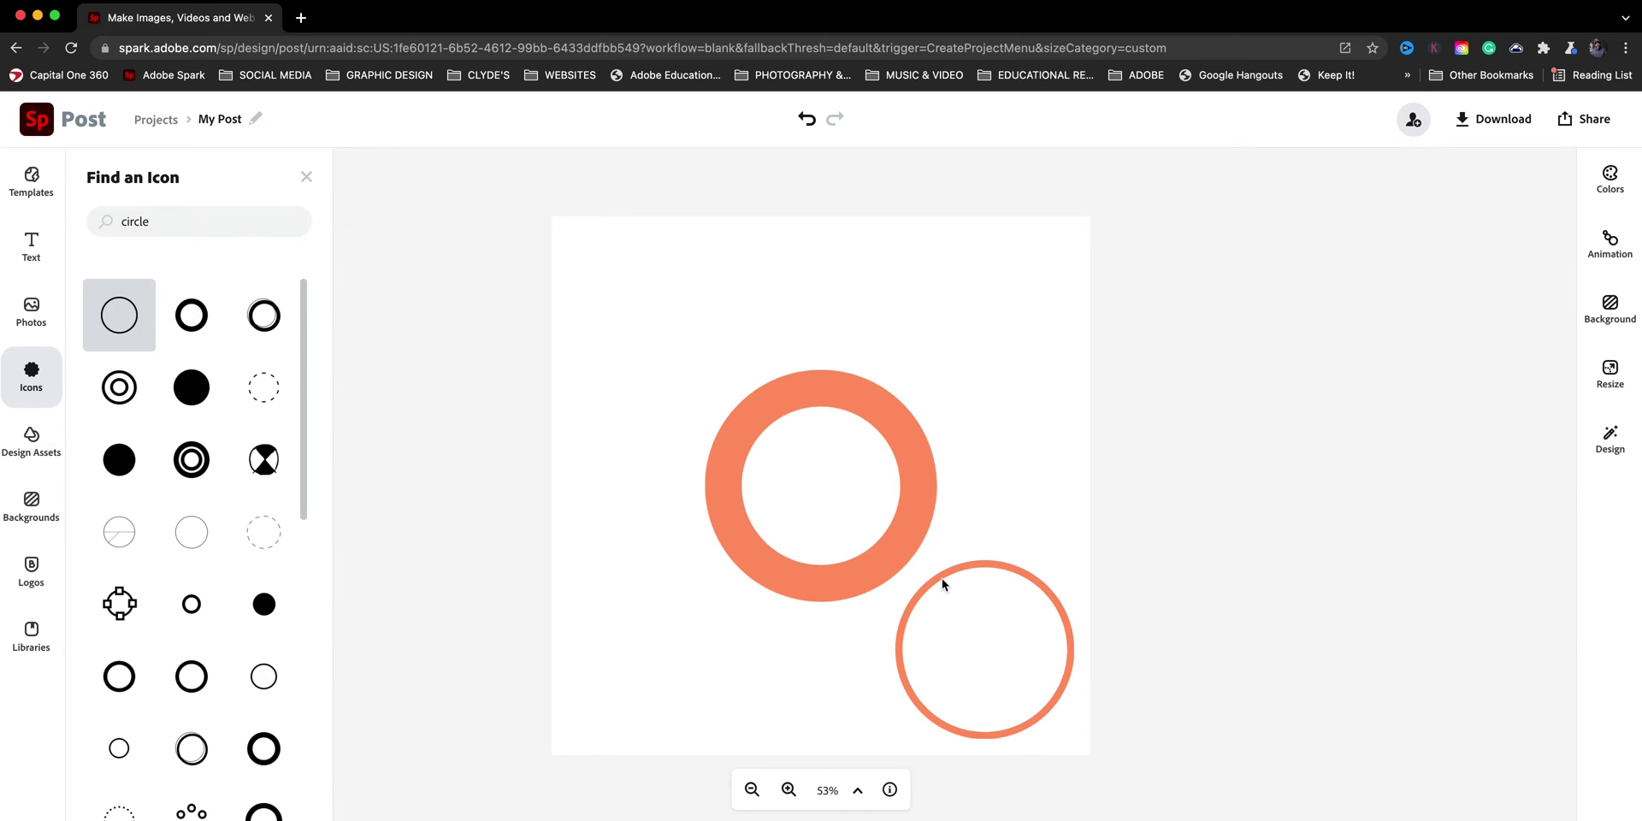
Step: Position and enlarge the thick ring and the thin circle so both fill the canvas
mouse_move(910, 547)
mouse_down()
mouse_move(806, 496)
mouse_move(764, 398)
mouse_up()
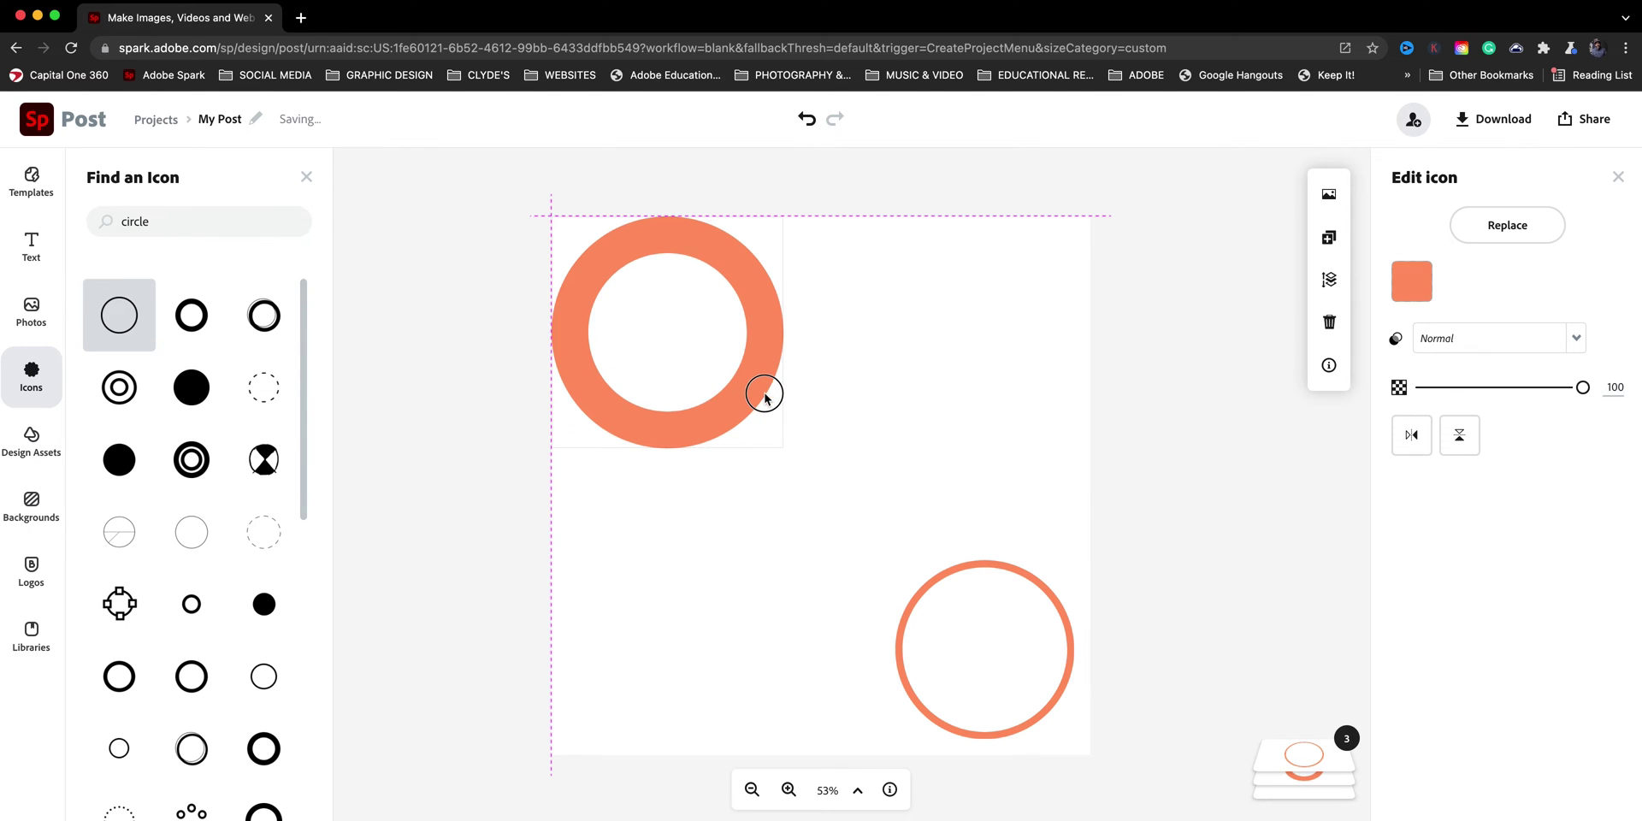
drag(795, 458, 1085, 751)
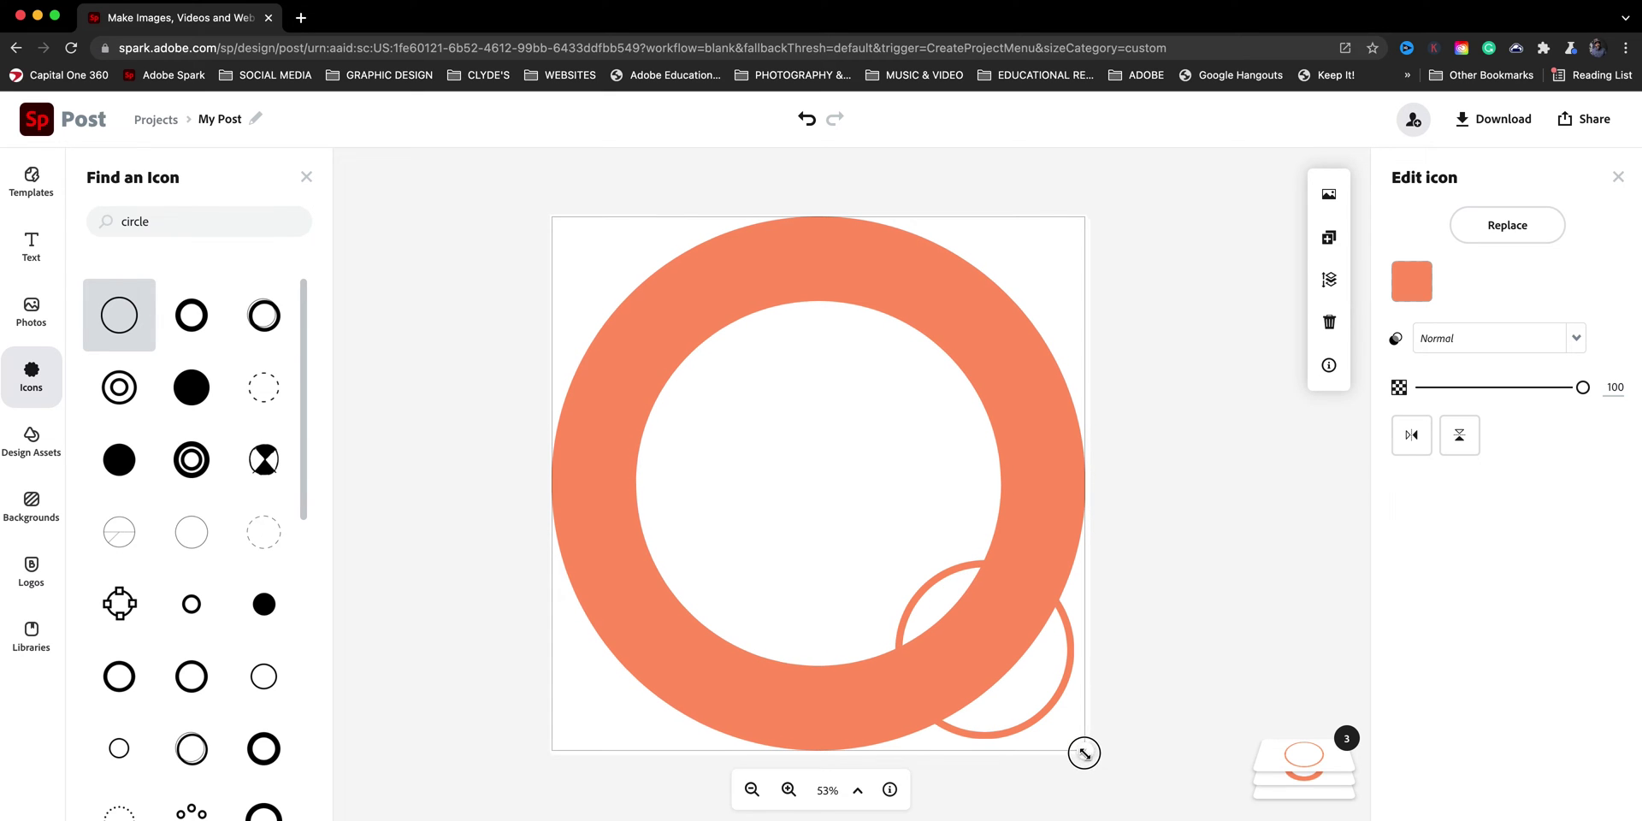
drag(793, 668, 805, 675)
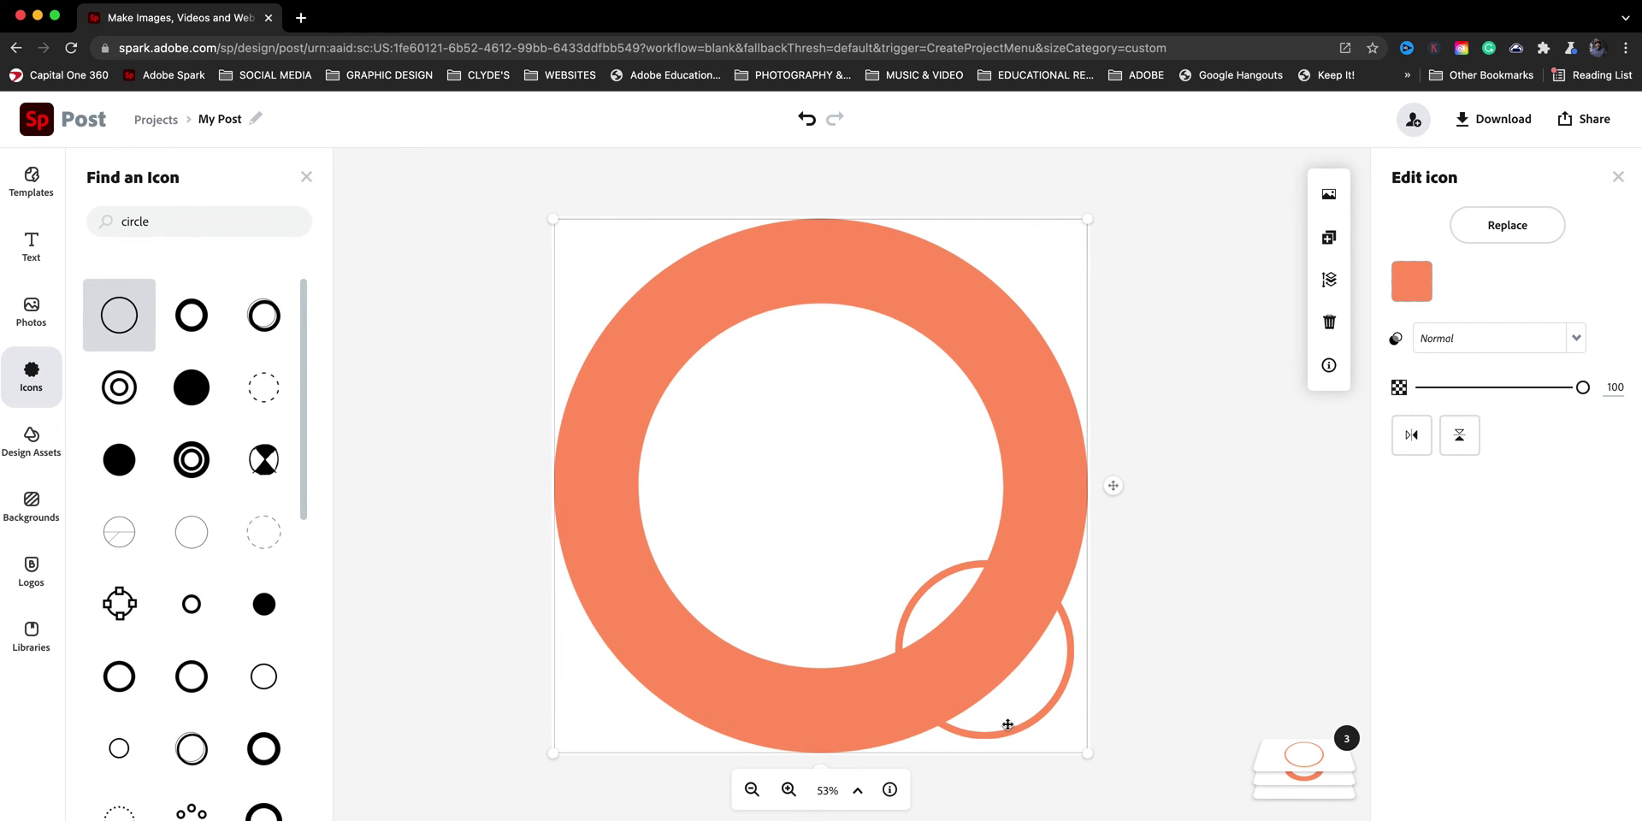
mouse_move(1042, 721)
mouse_down()
mouse_move(821, 639)
mouse_move(752, 477)
mouse_move(702, 418)
mouse_up()
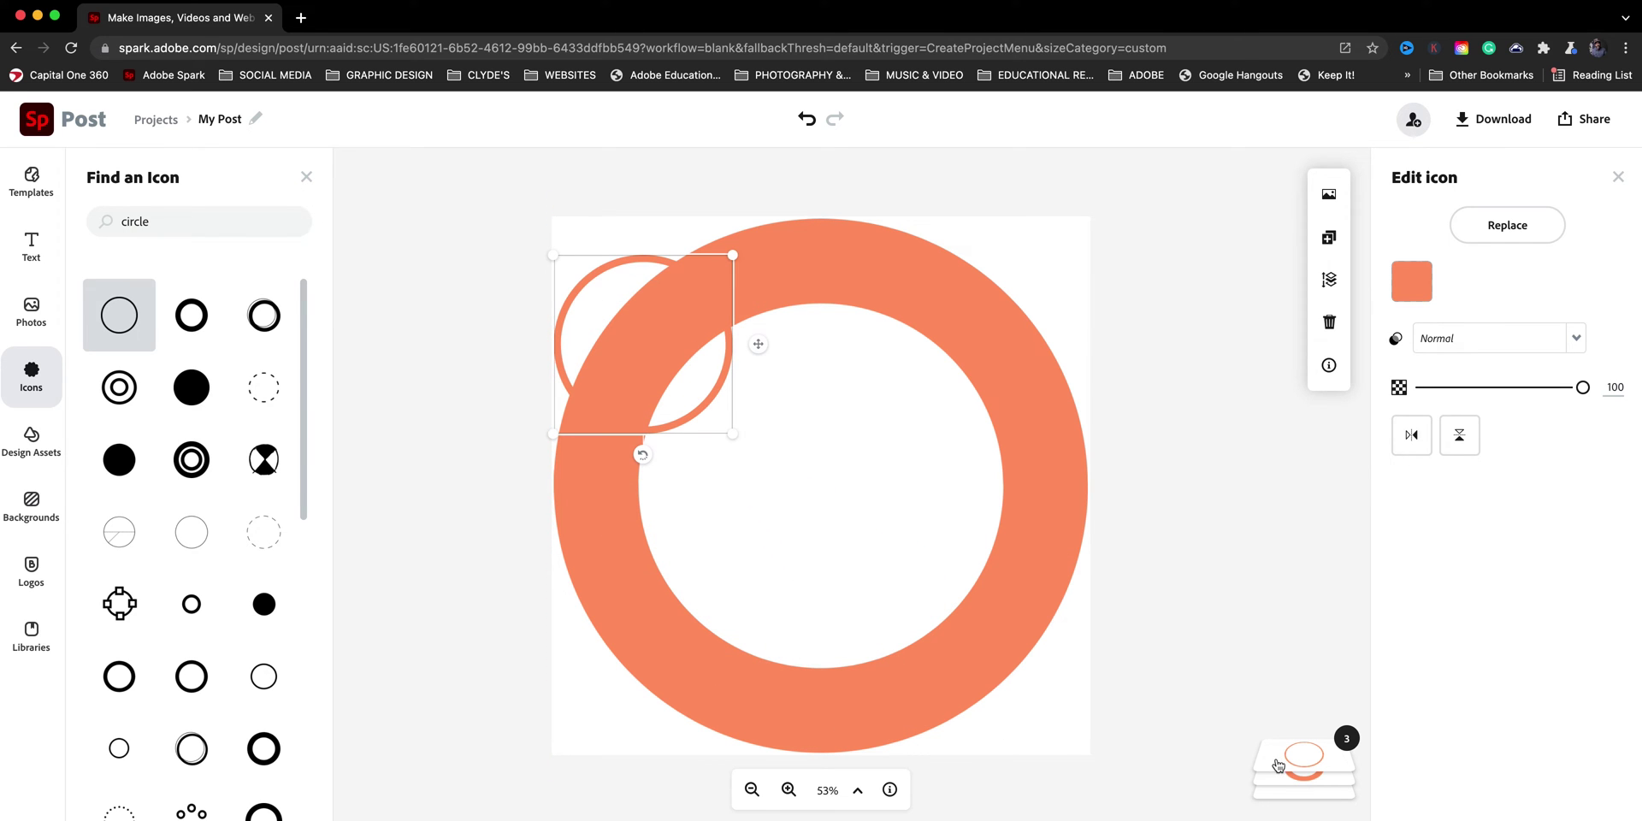
drag(723, 427, 1112, 709)
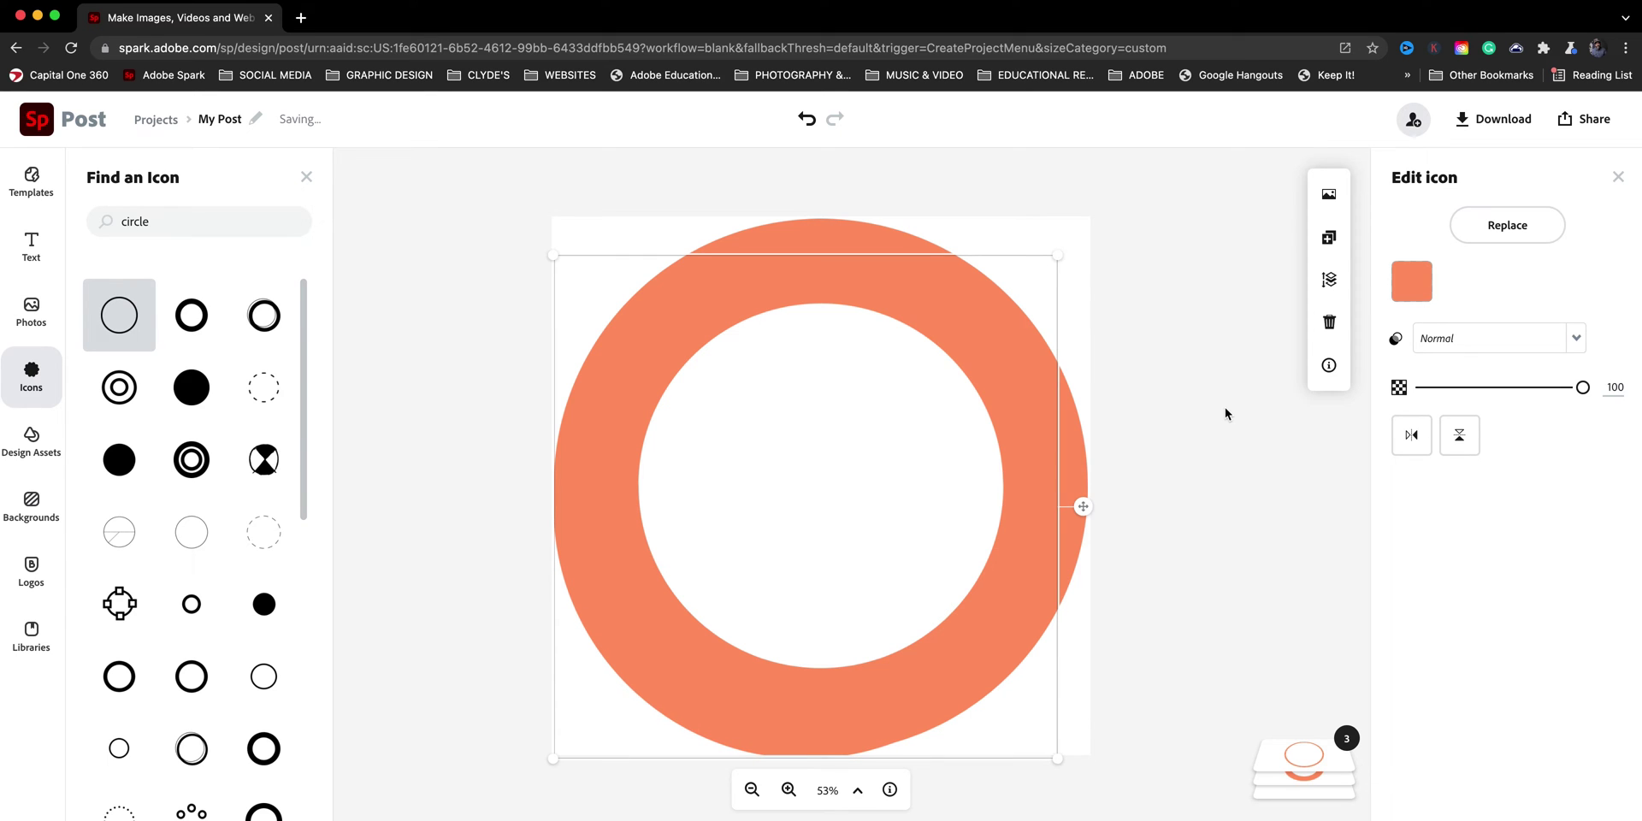
Step: Centre both circles horizontally and vertically on the canvas
key(super+a)
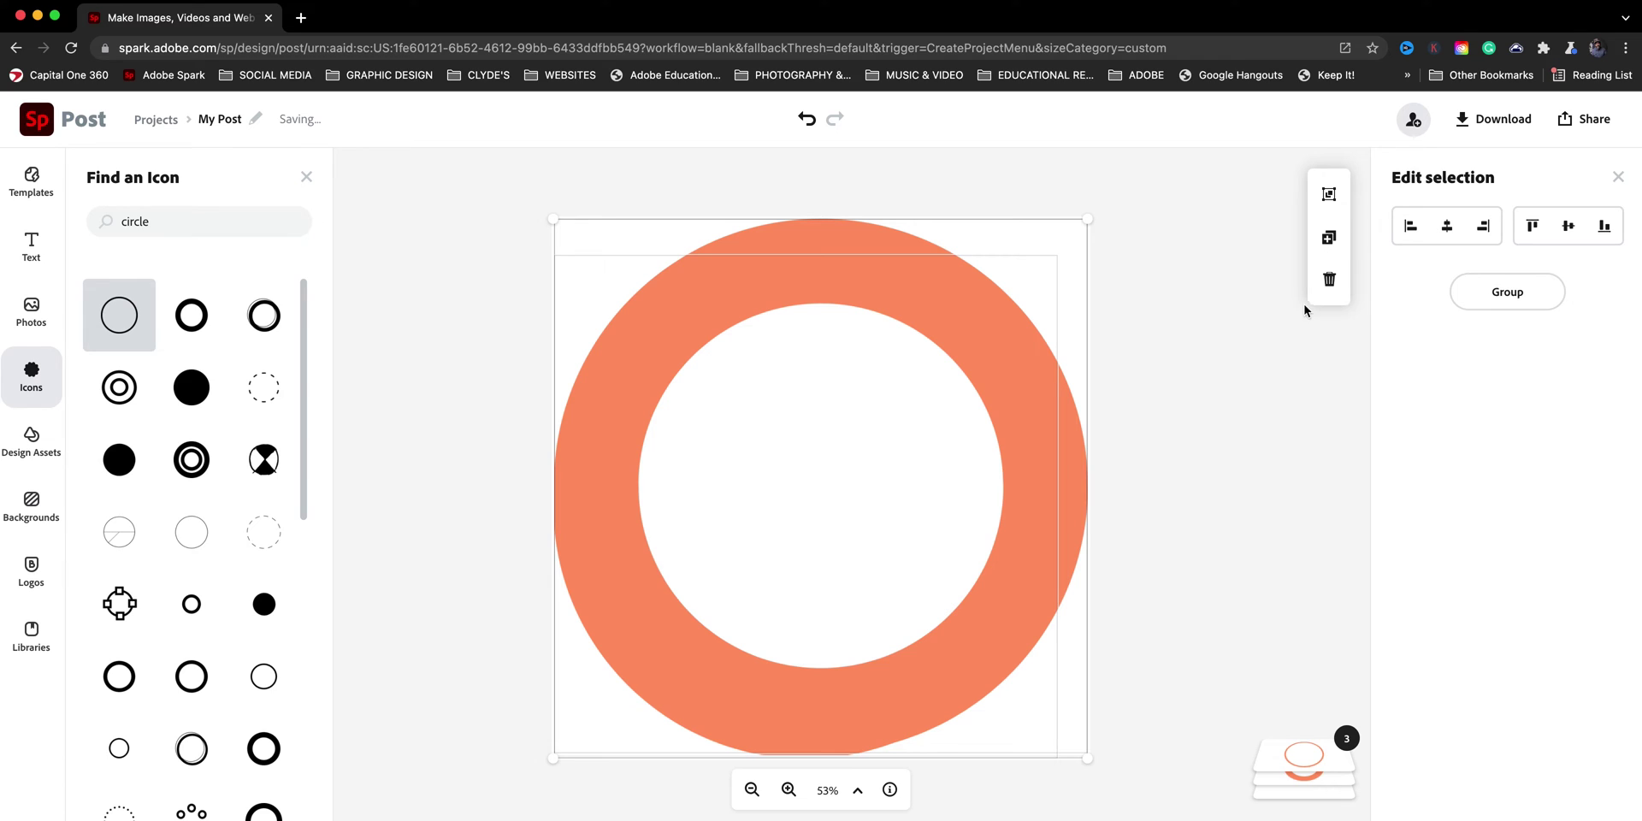
click(1447, 228)
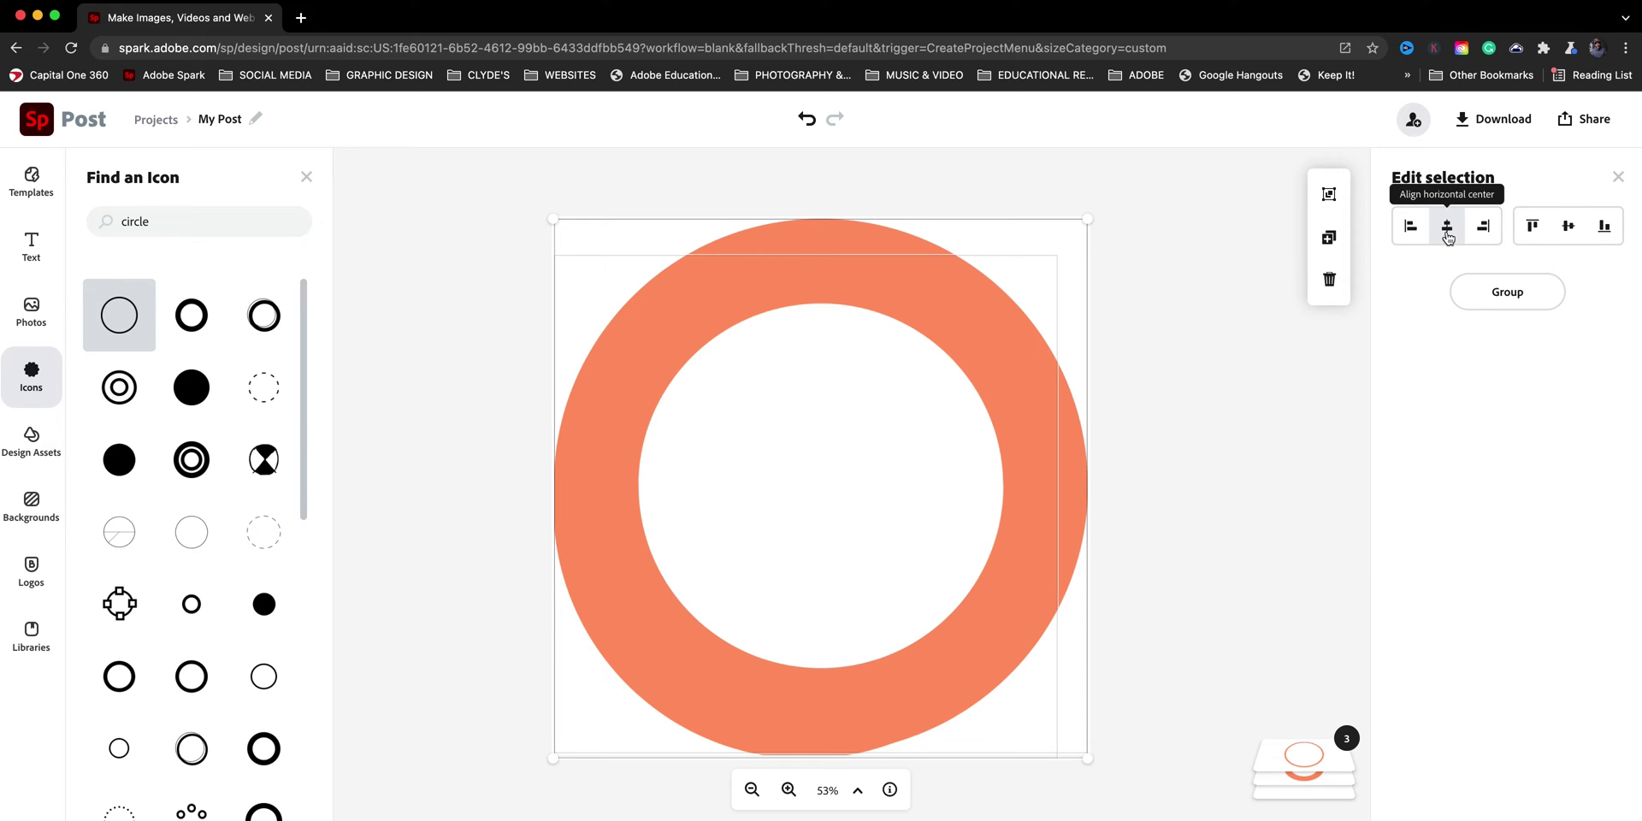
click(1570, 227)
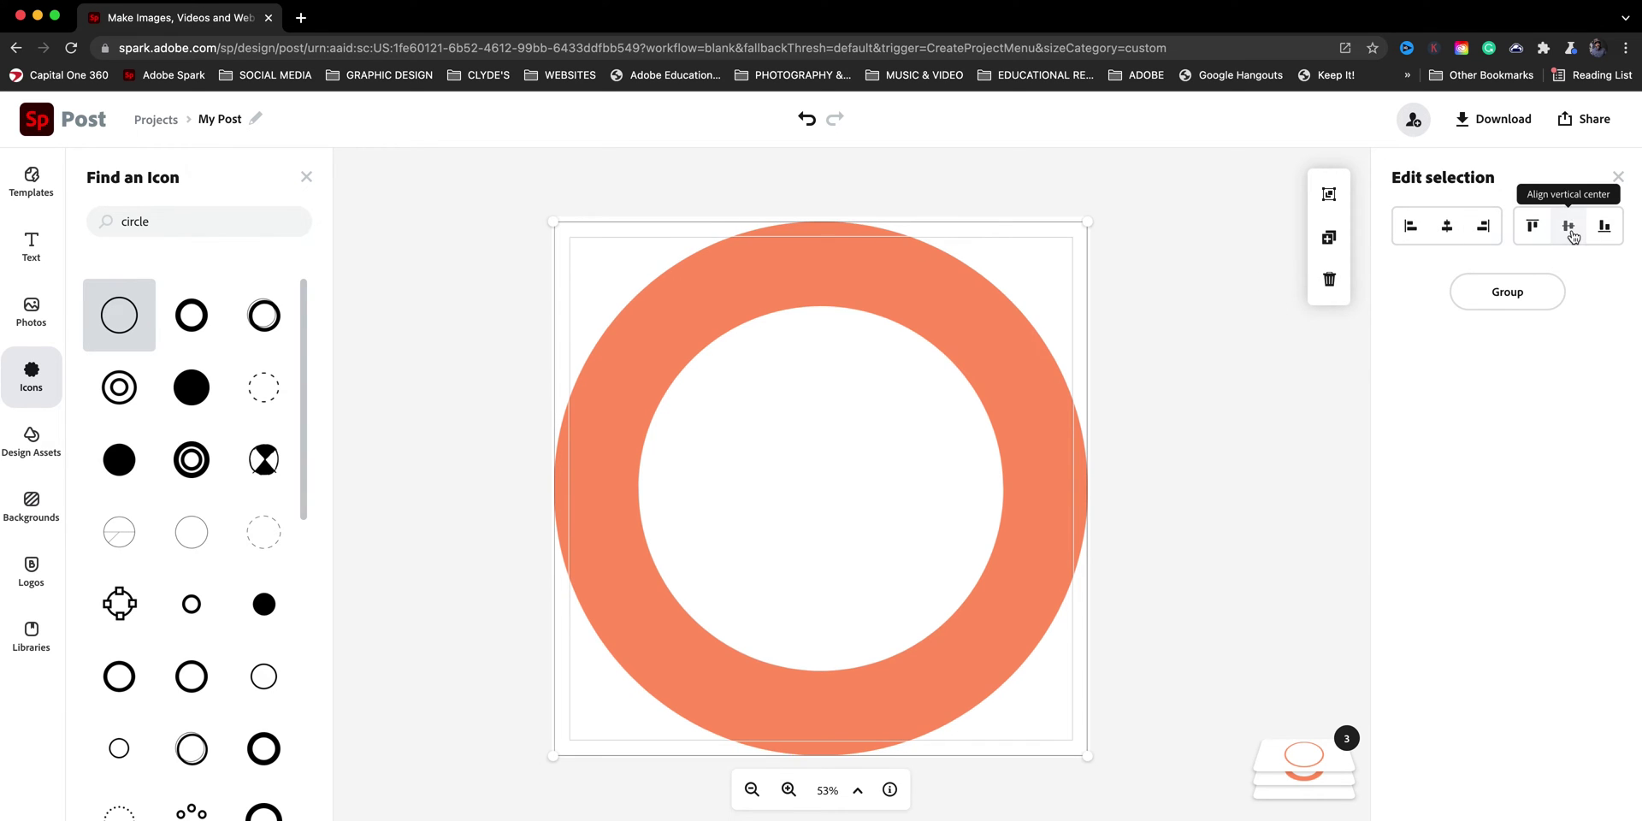
click(1283, 655)
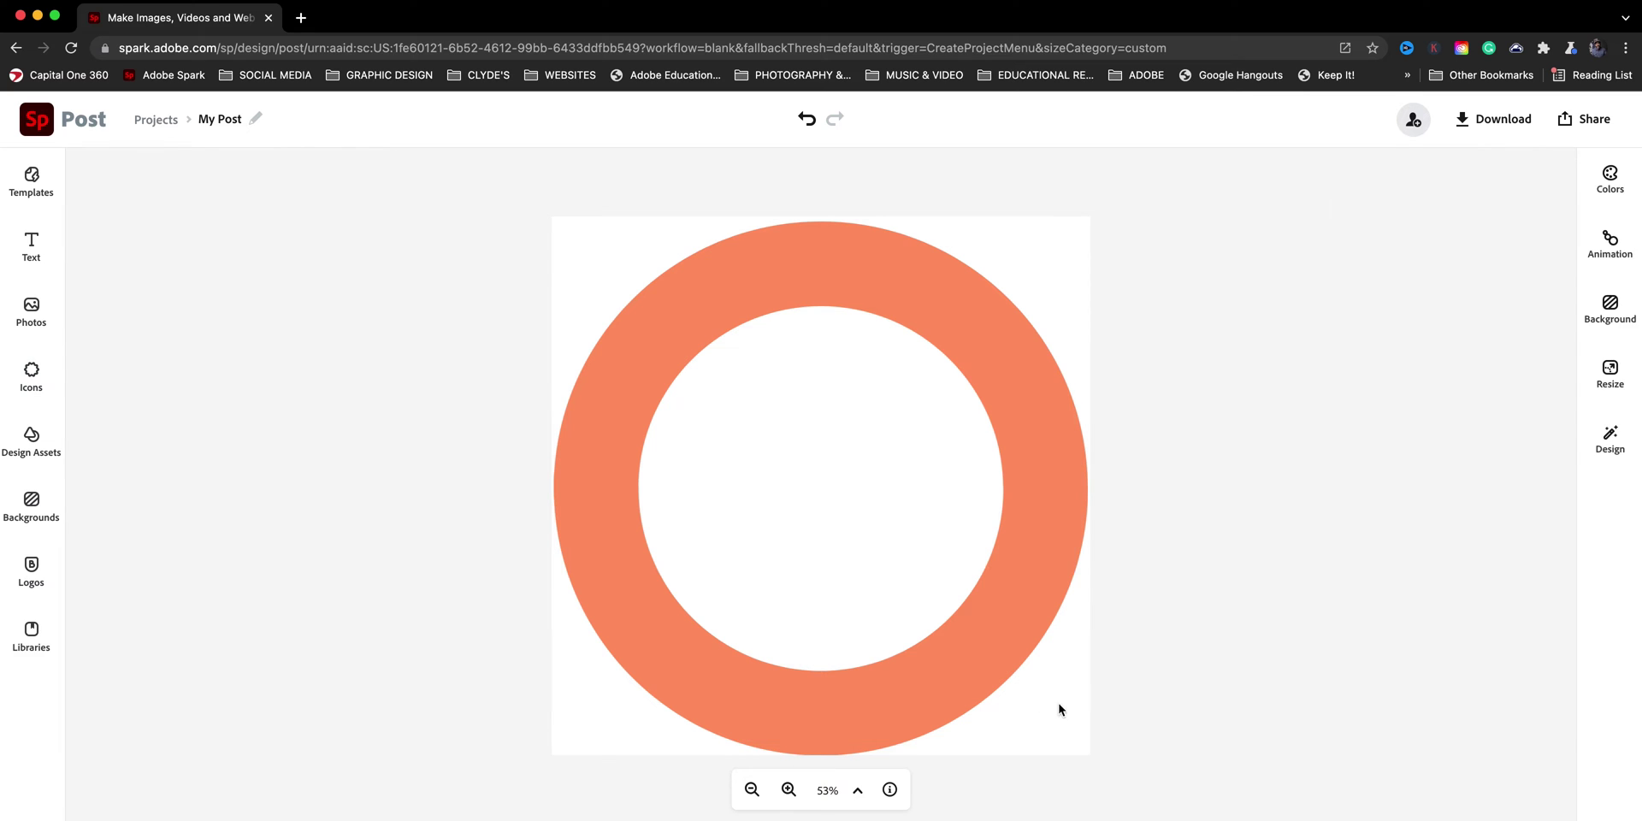
Step: Recolour the thin ring teal #0BCDCD and the thick ring darker teal #0C9A9A; enlarge the light ring slightly
click(975, 672)
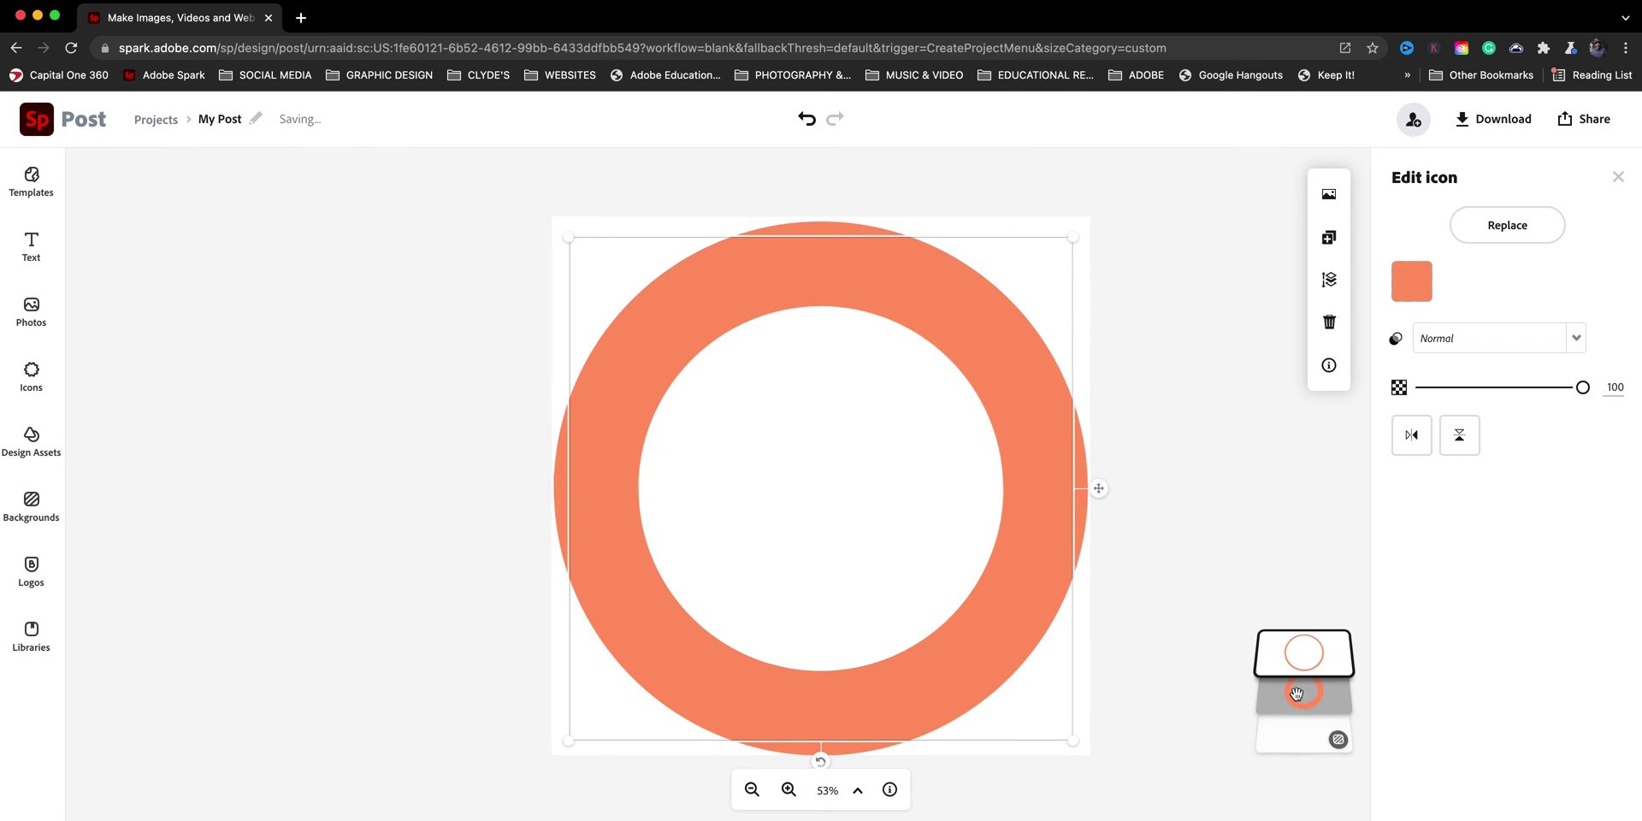
click(1413, 282)
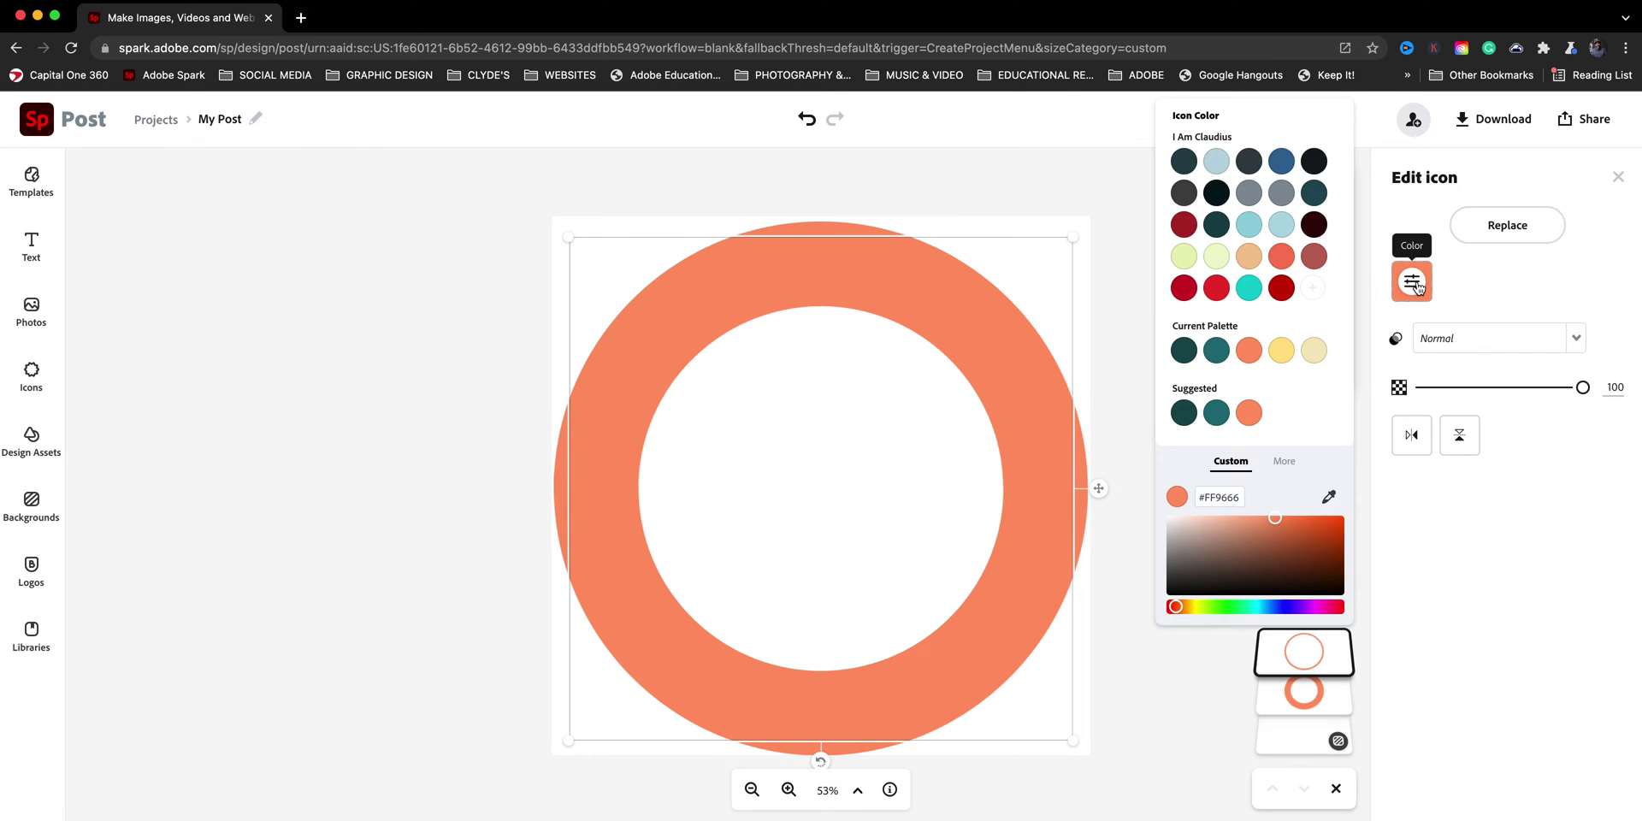
click(1246, 291)
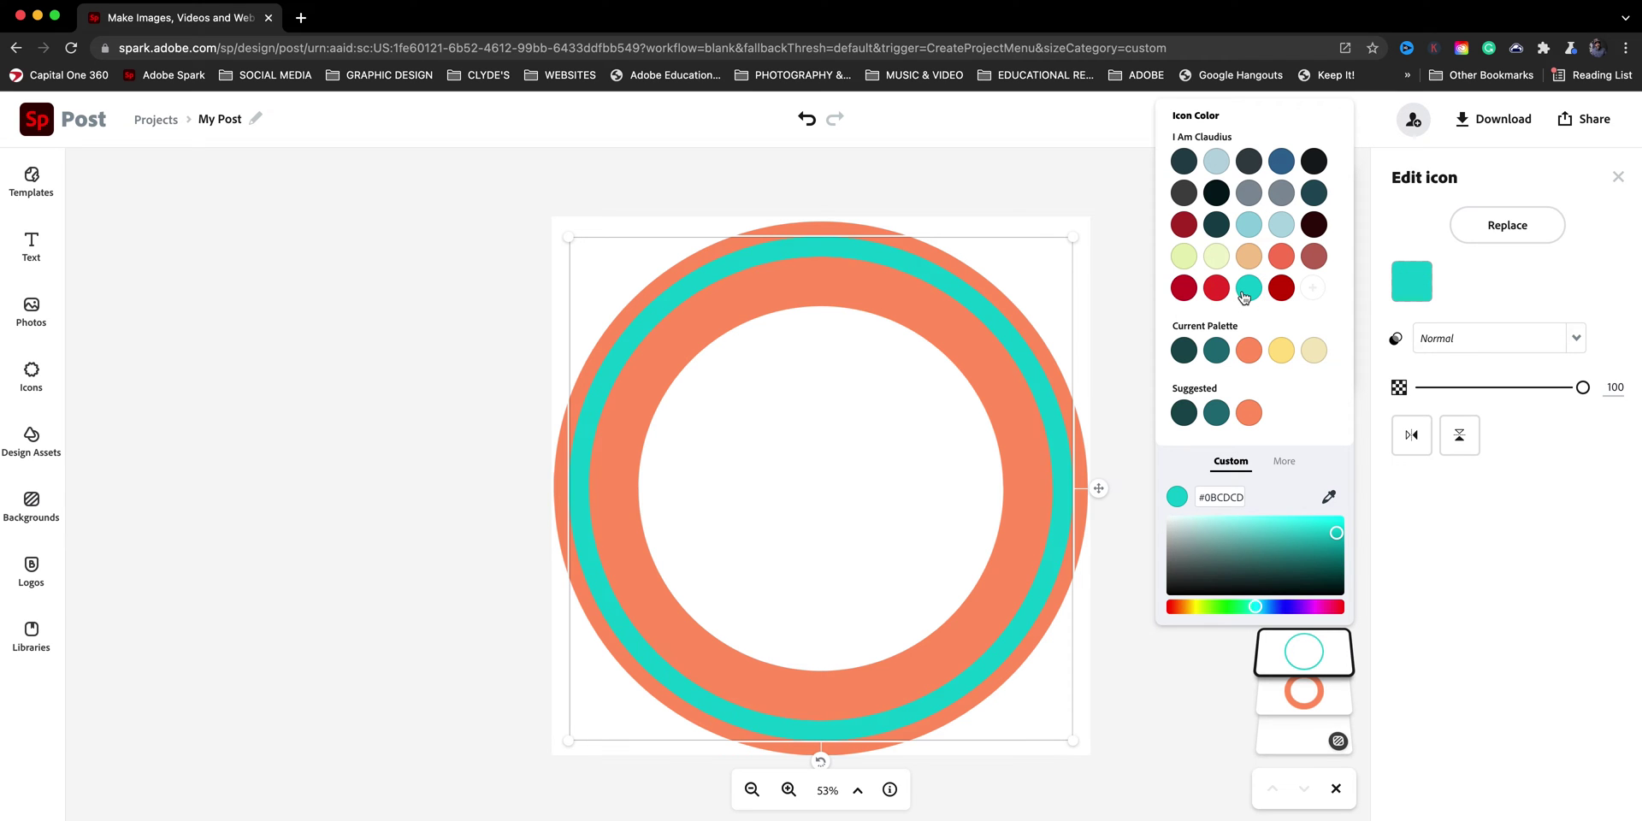
click(1303, 693)
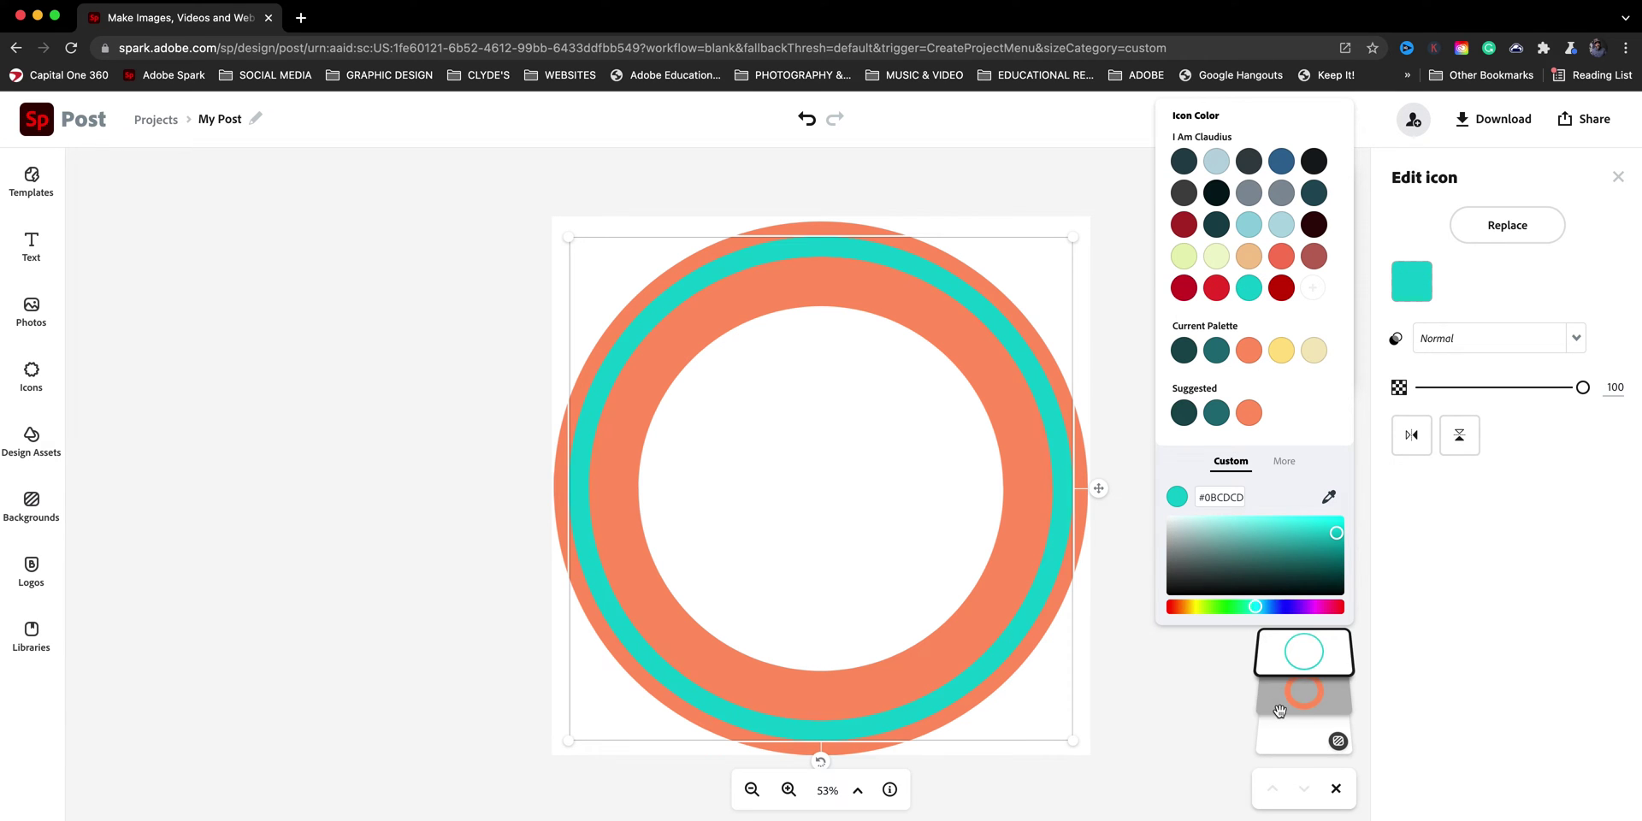
click(1407, 285)
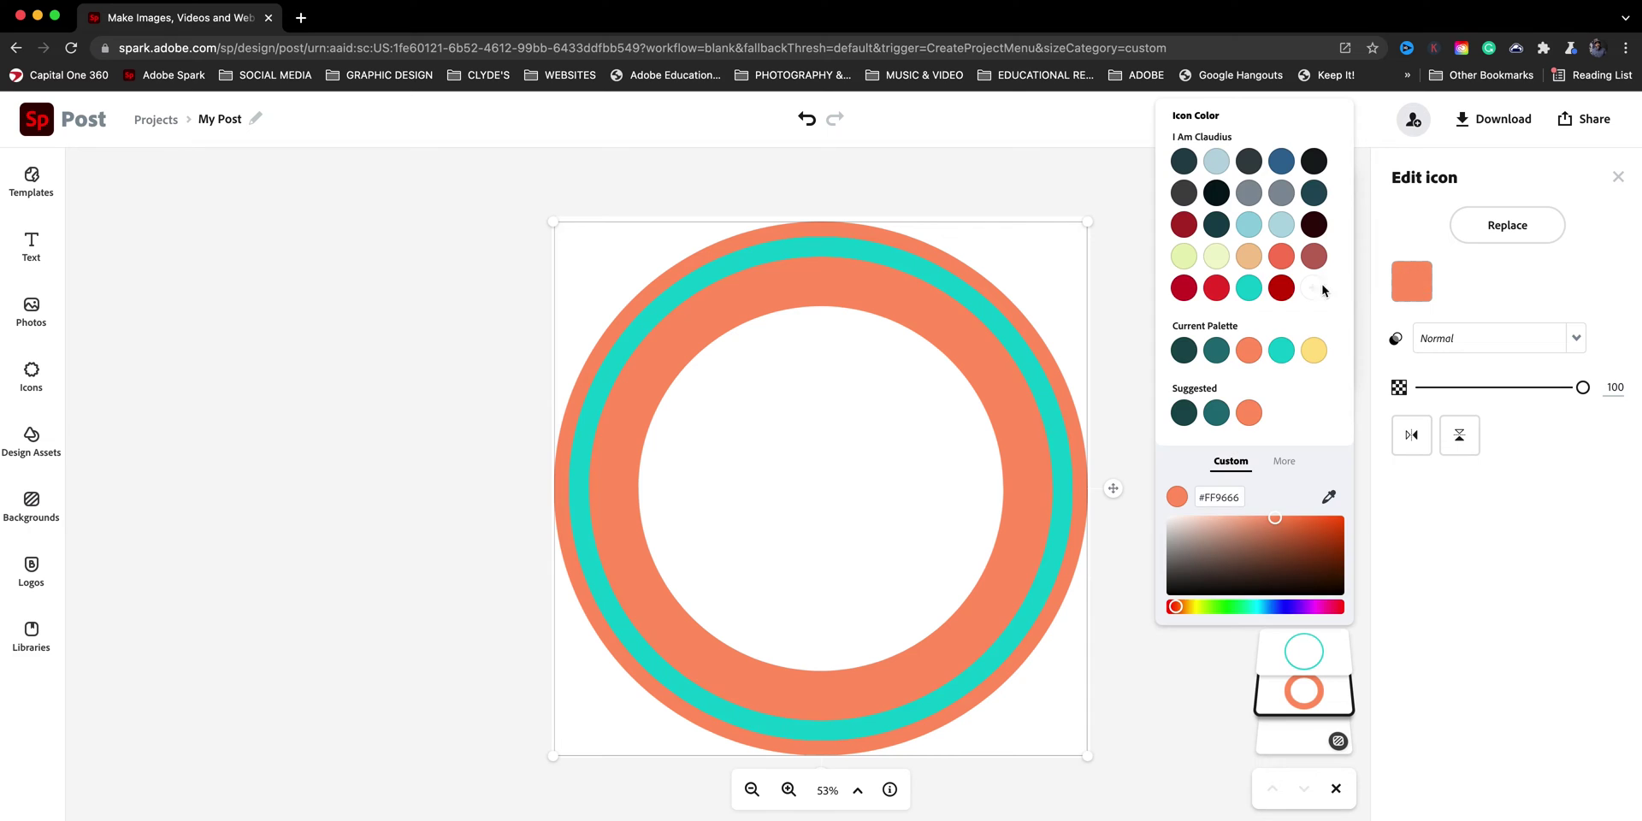
click(1249, 288)
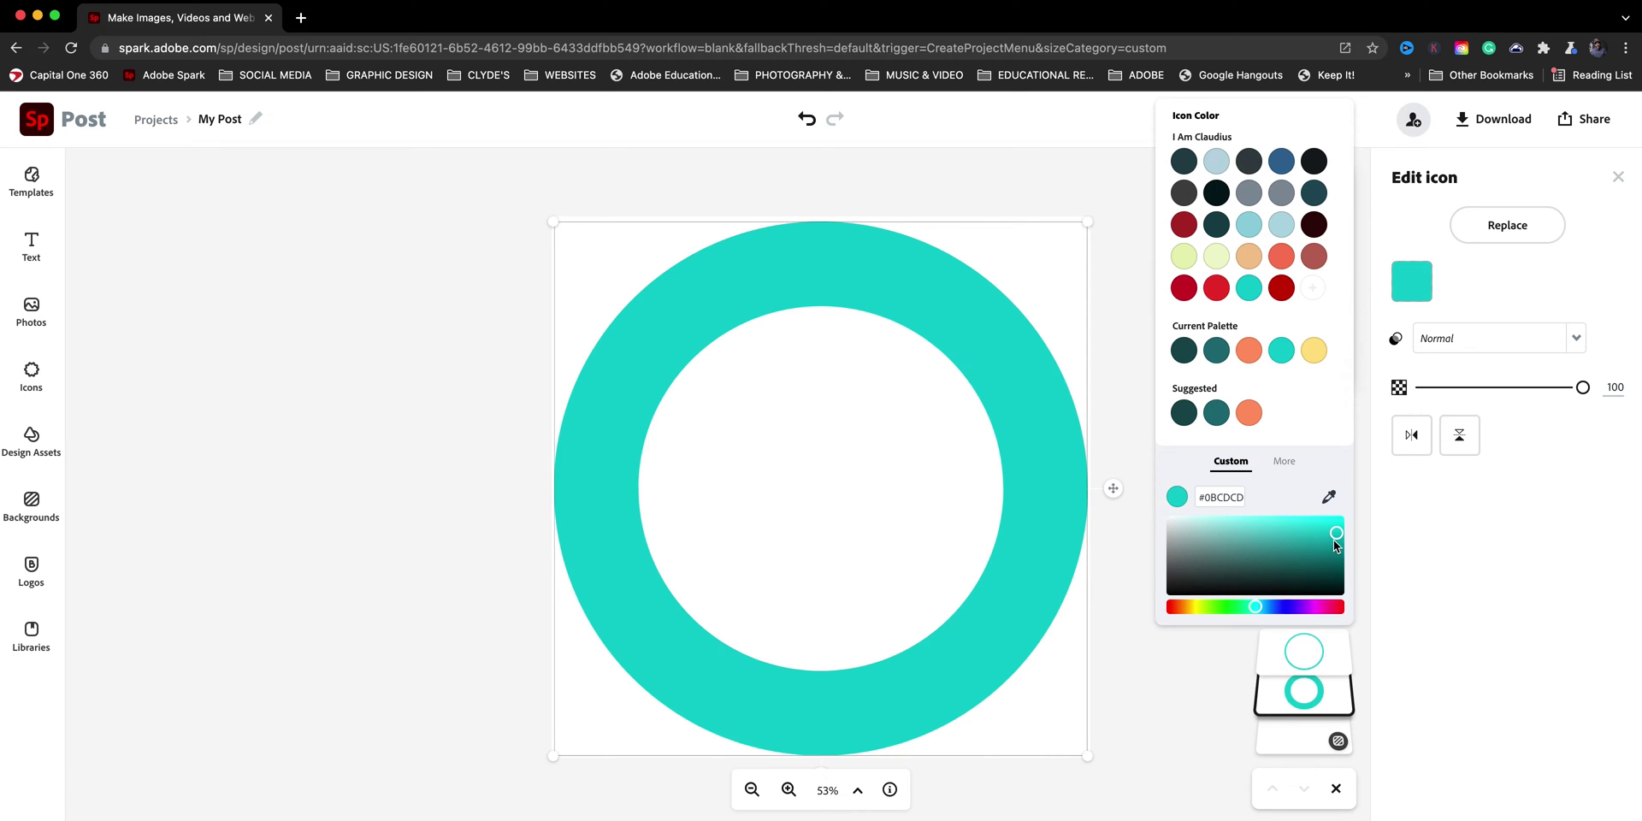
drag(1335, 545, 1328, 548)
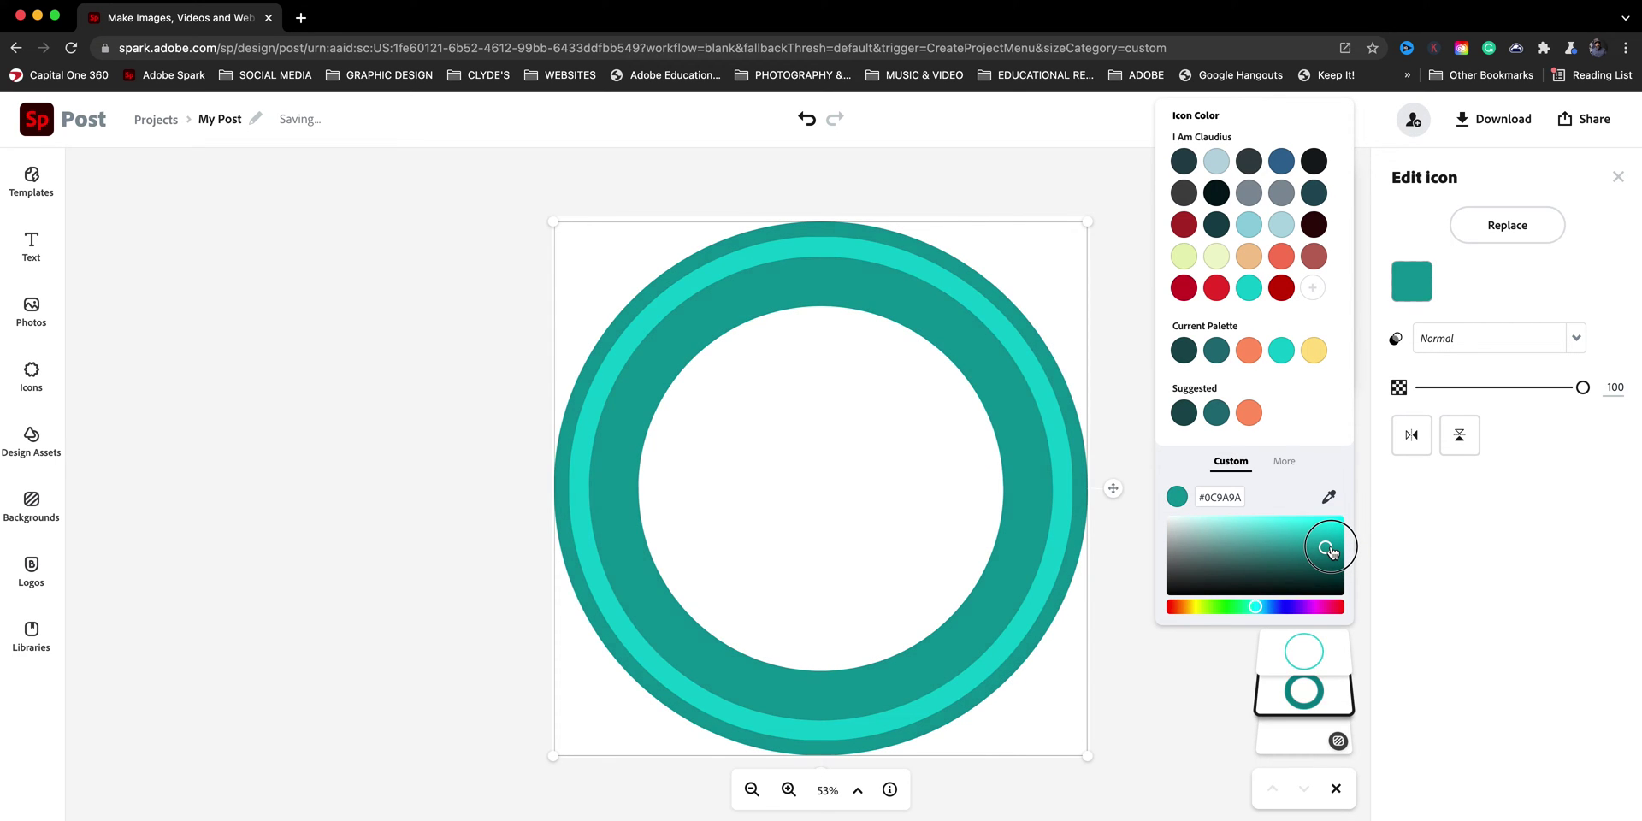
click(1303, 651)
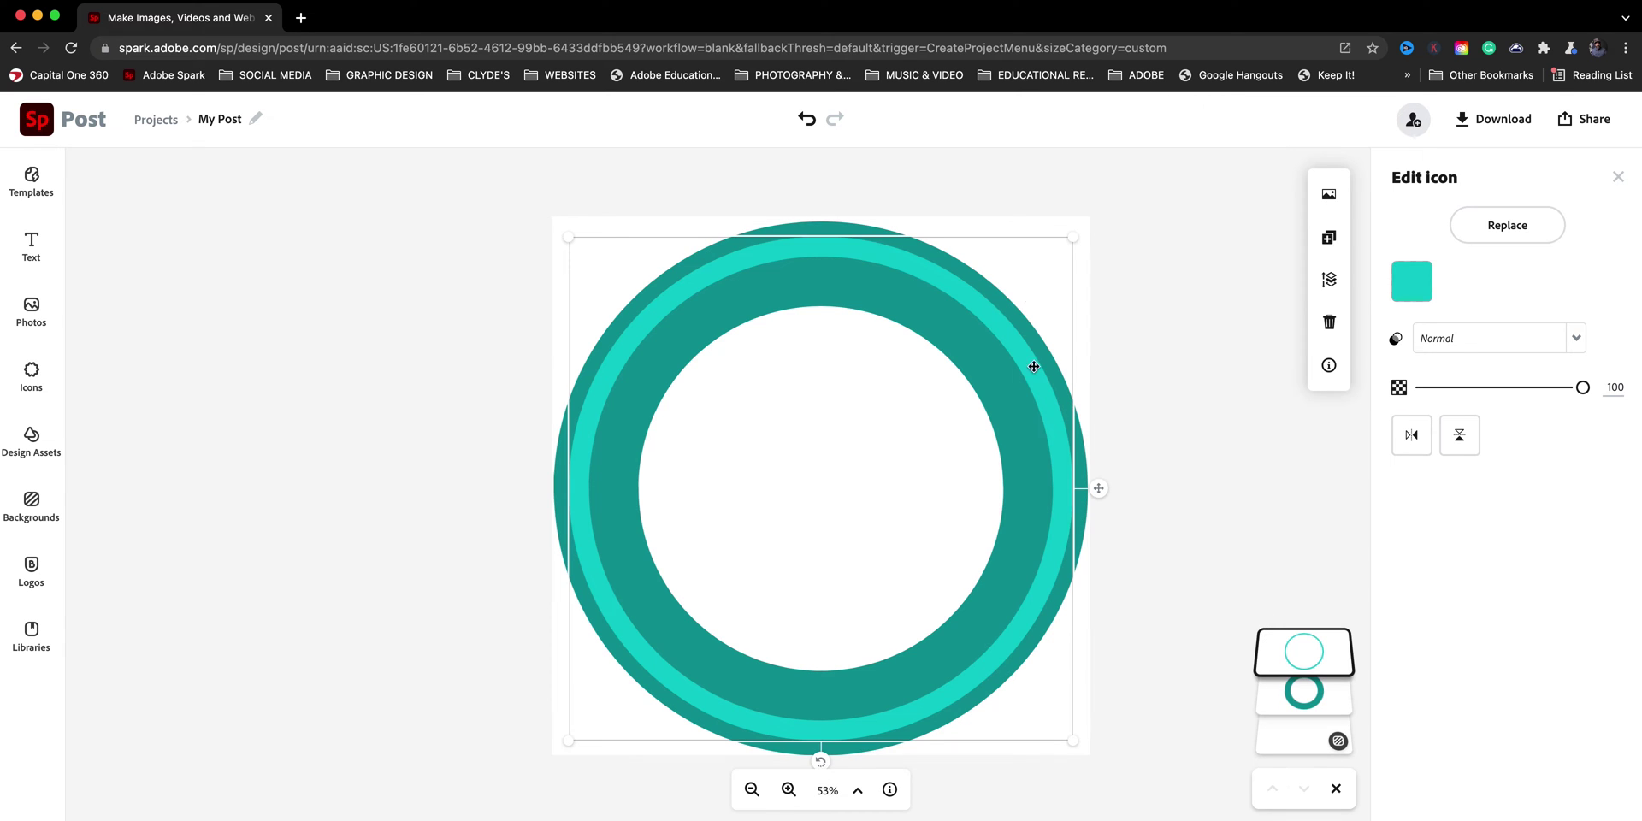
drag(1071, 236, 1080, 214)
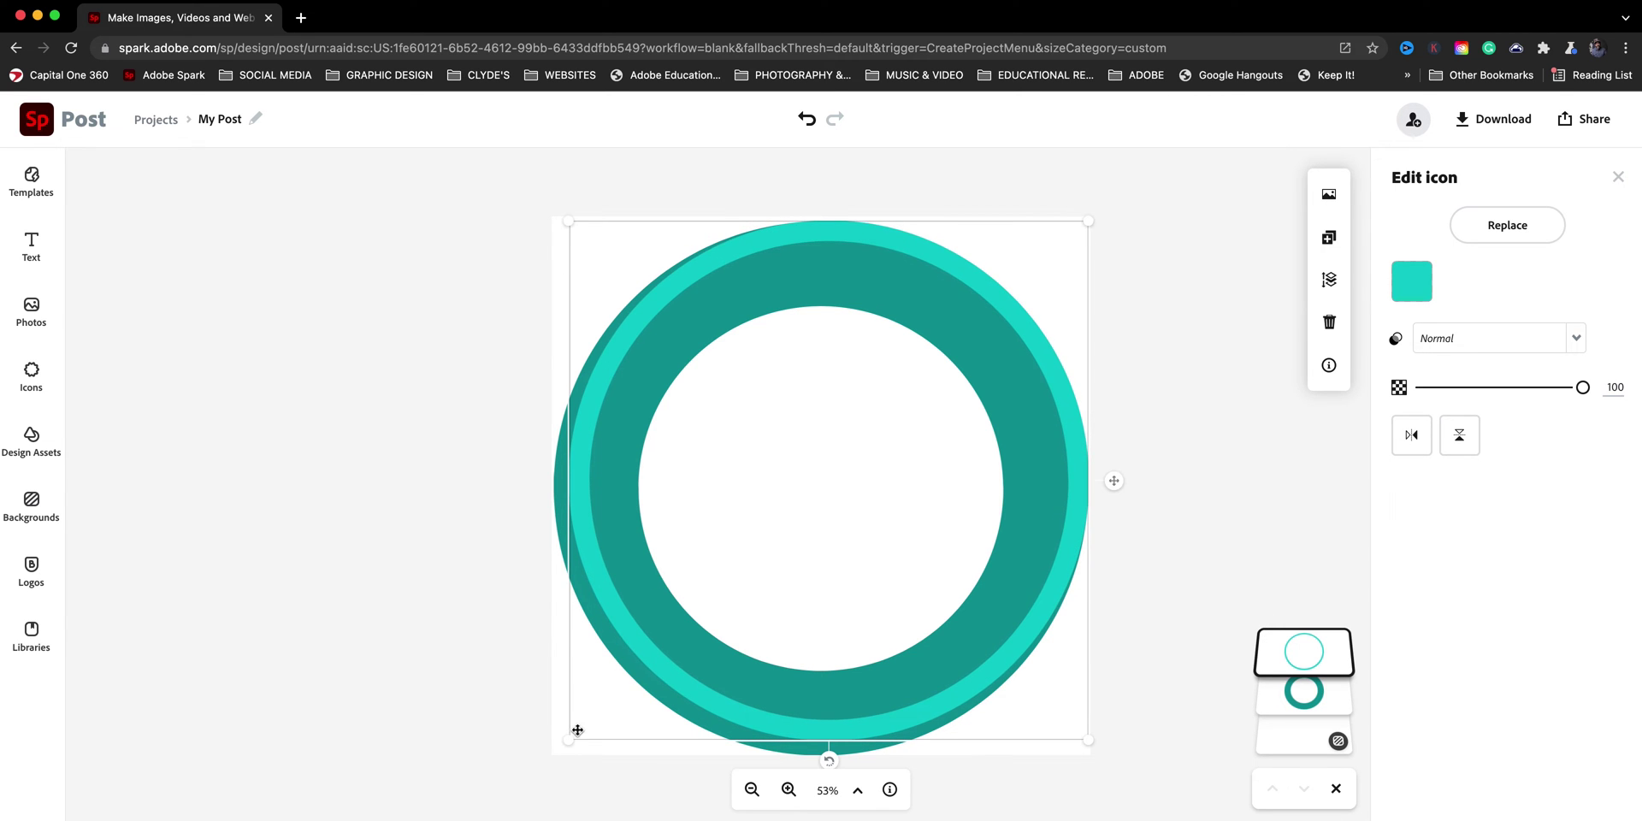
Step: Stretch the light-teal ring to the canvas and align all ring layers on their vertical centres
drag(568, 738, 556, 756)
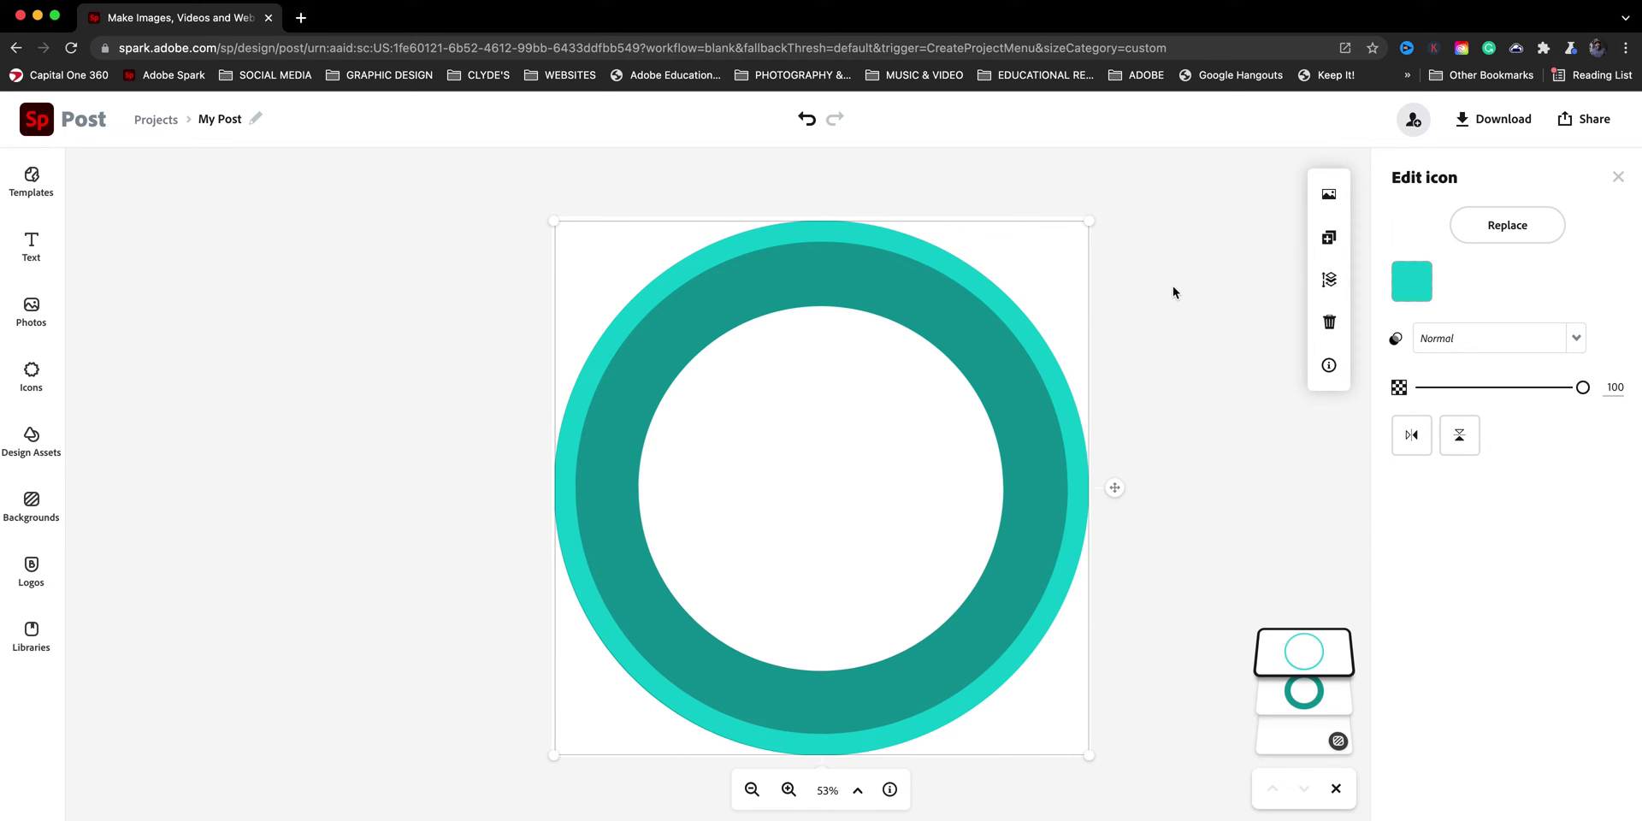
key(ctrl+a)
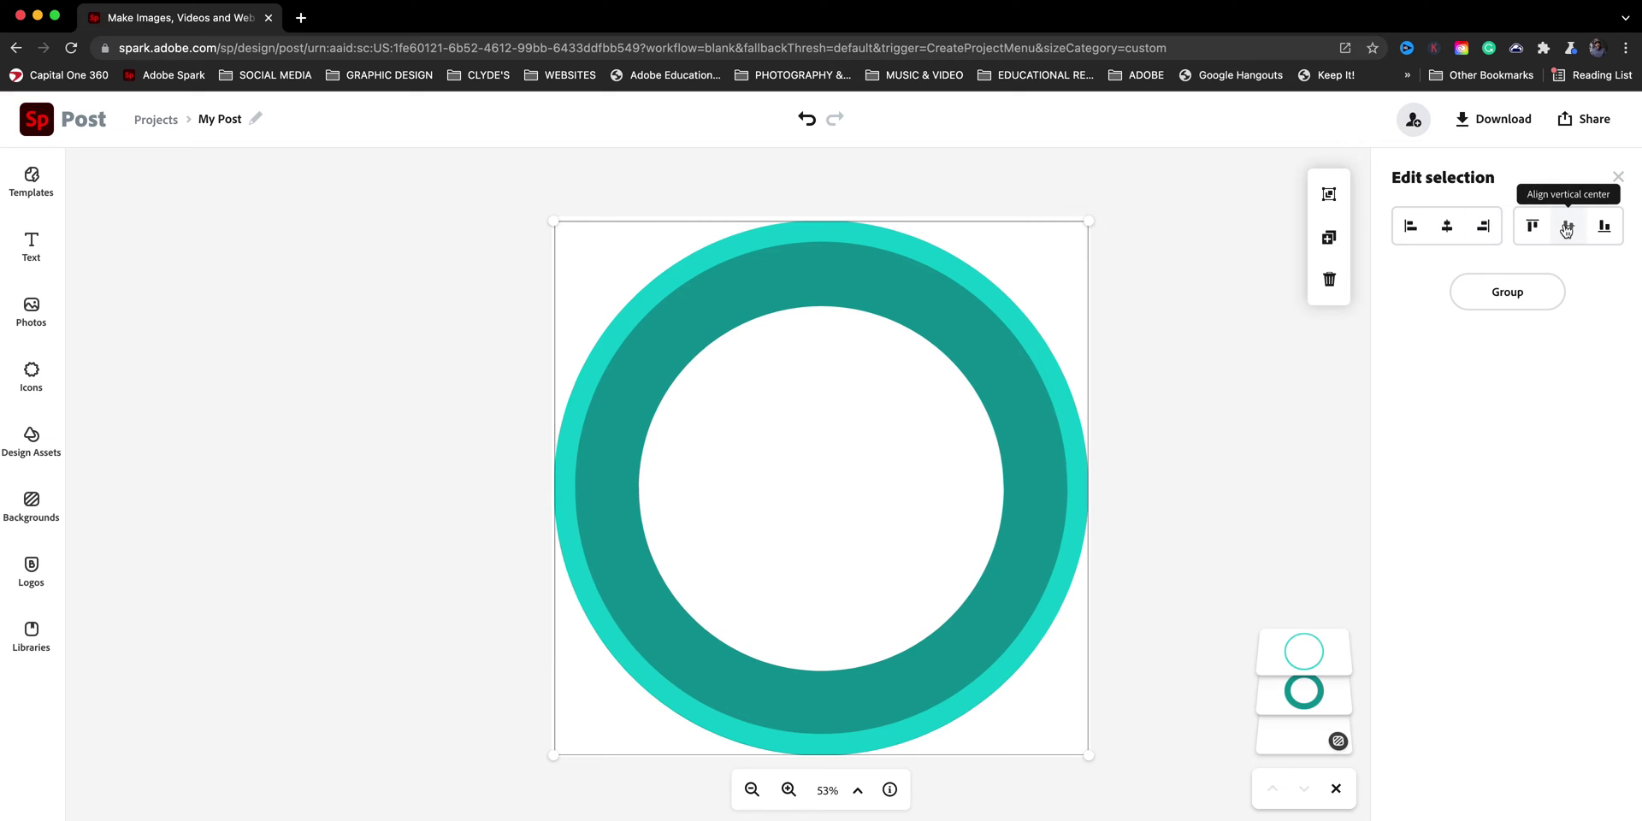
click(1566, 227)
click(1207, 330)
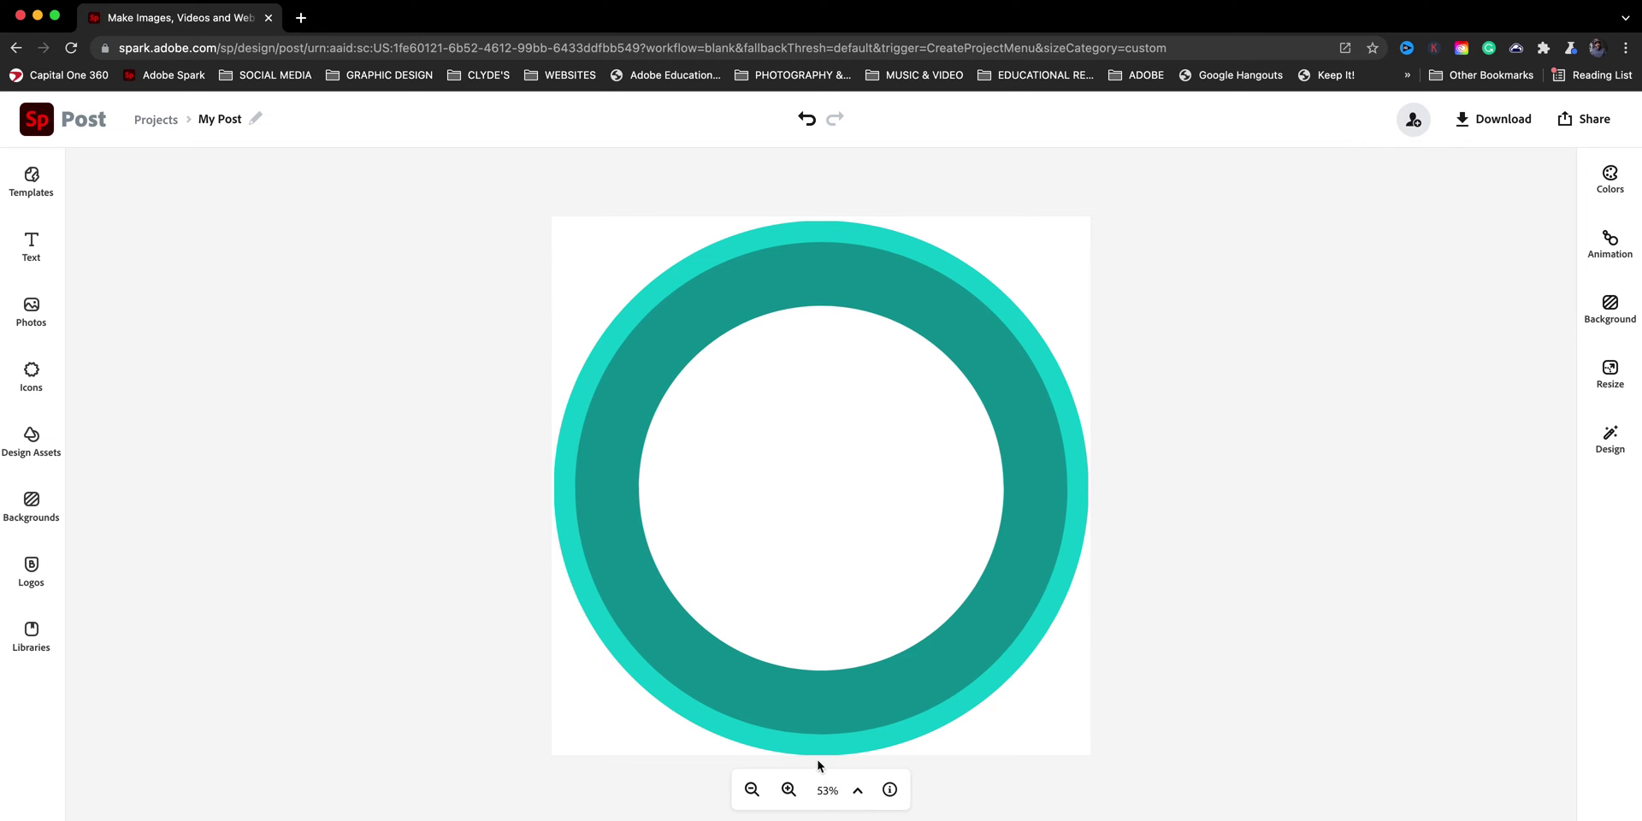
Step: Shrink the whole ring slightly and nudge it fully inside the canvas, choosing PNG for download
key(ctrl+a)
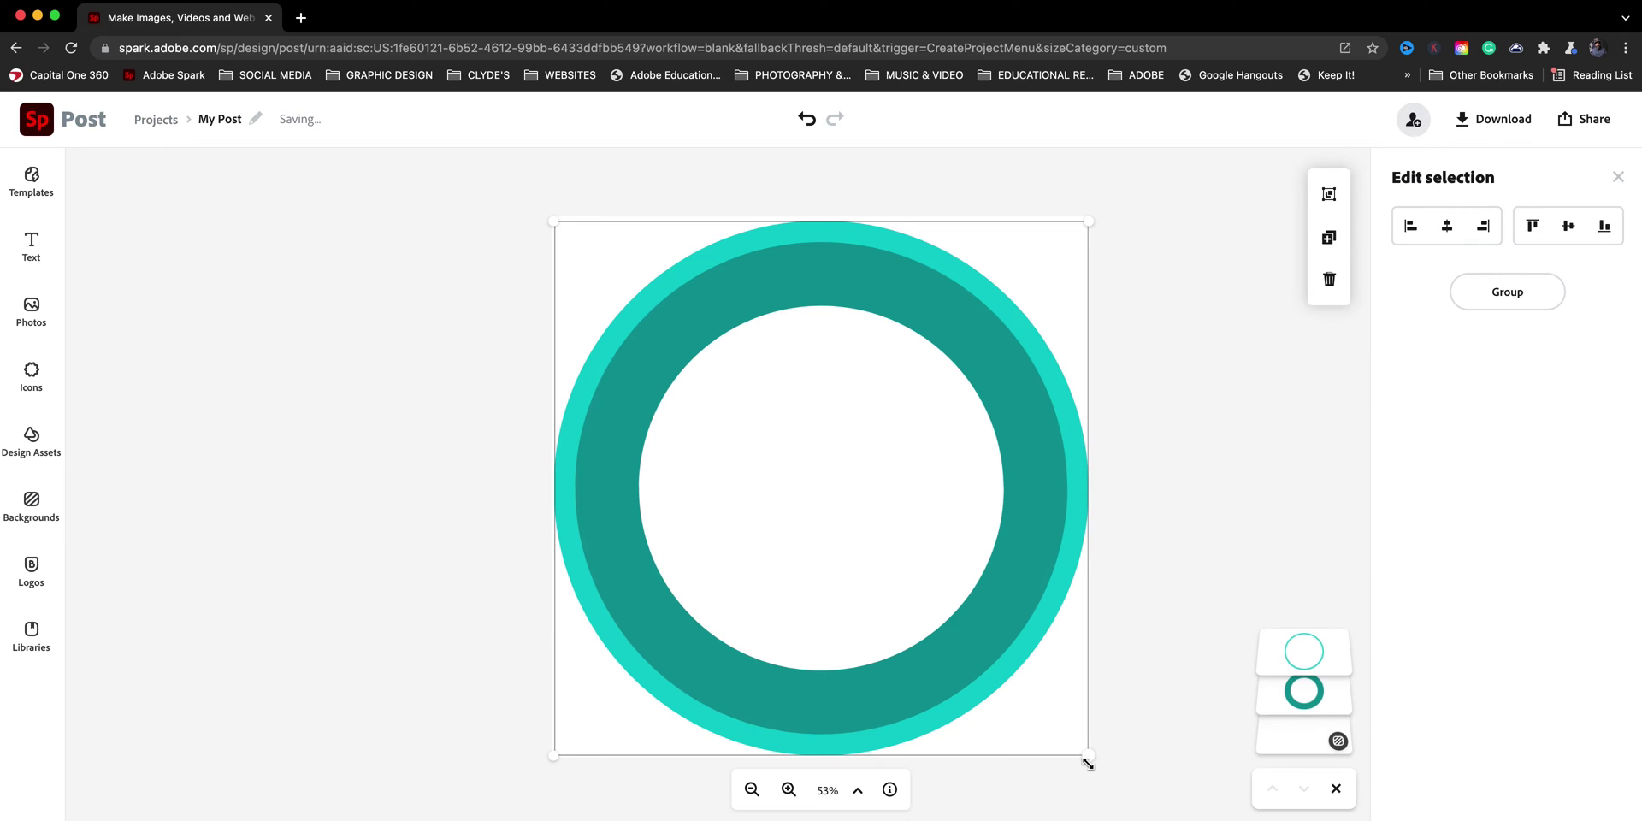
drag(1085, 755, 1079, 751)
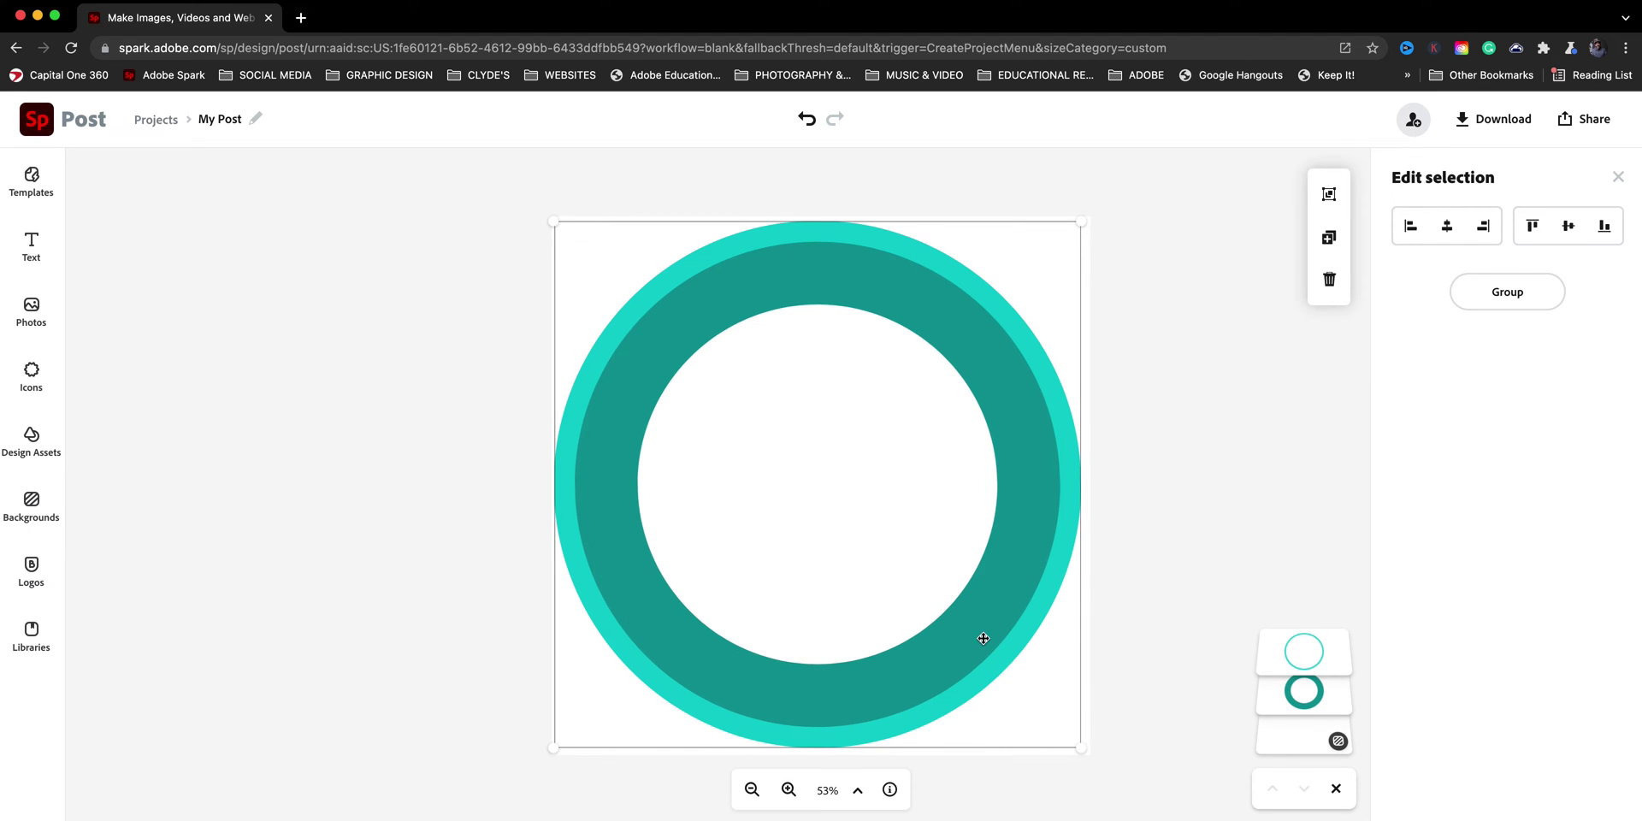
drag(983, 638, 986, 637)
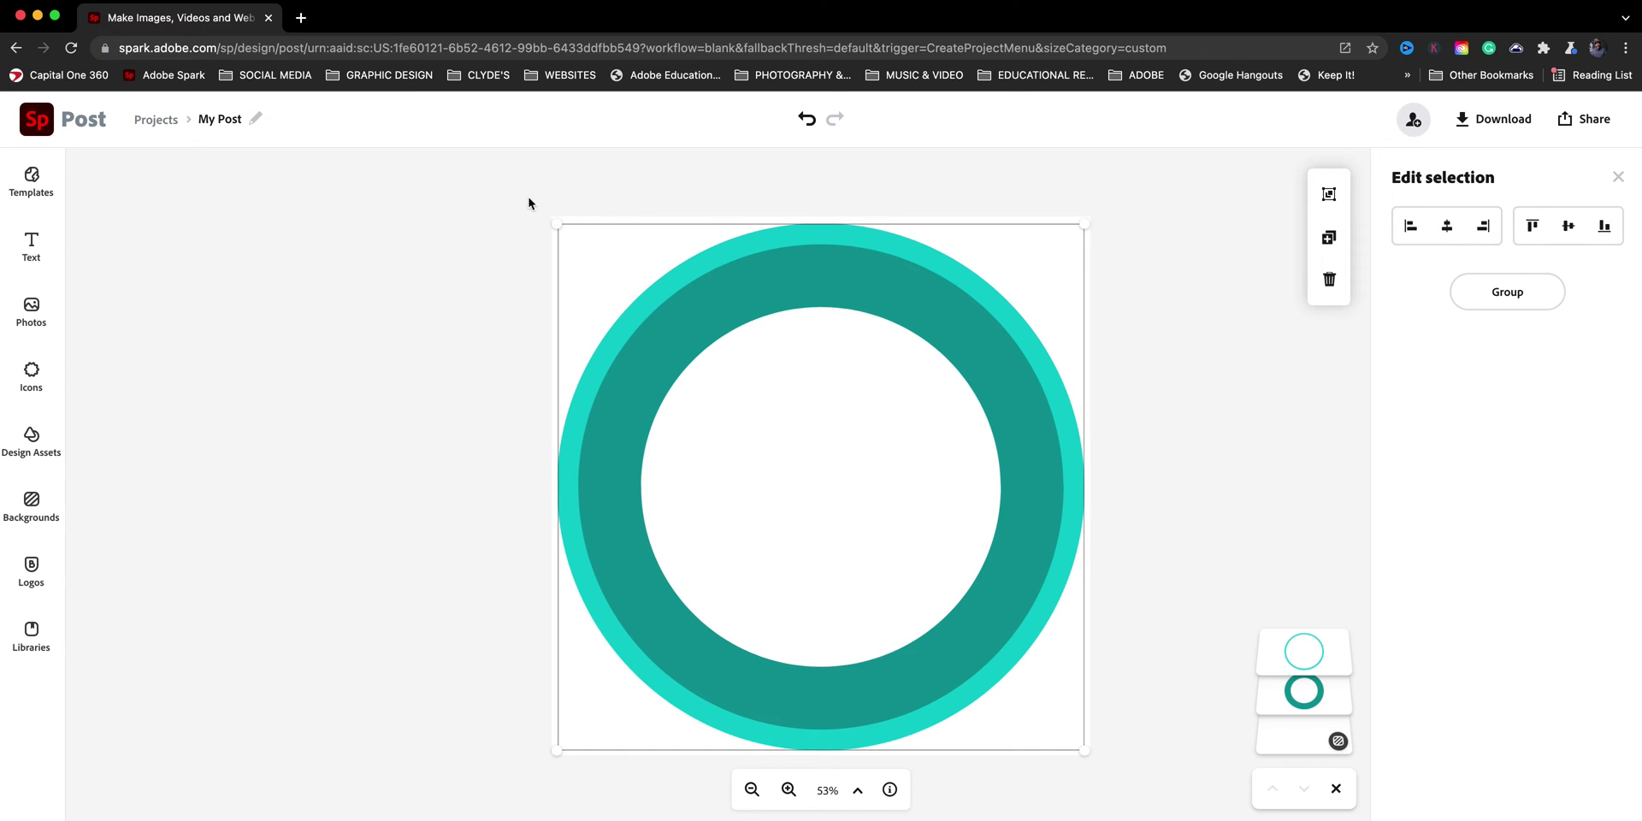
click(1119, 374)
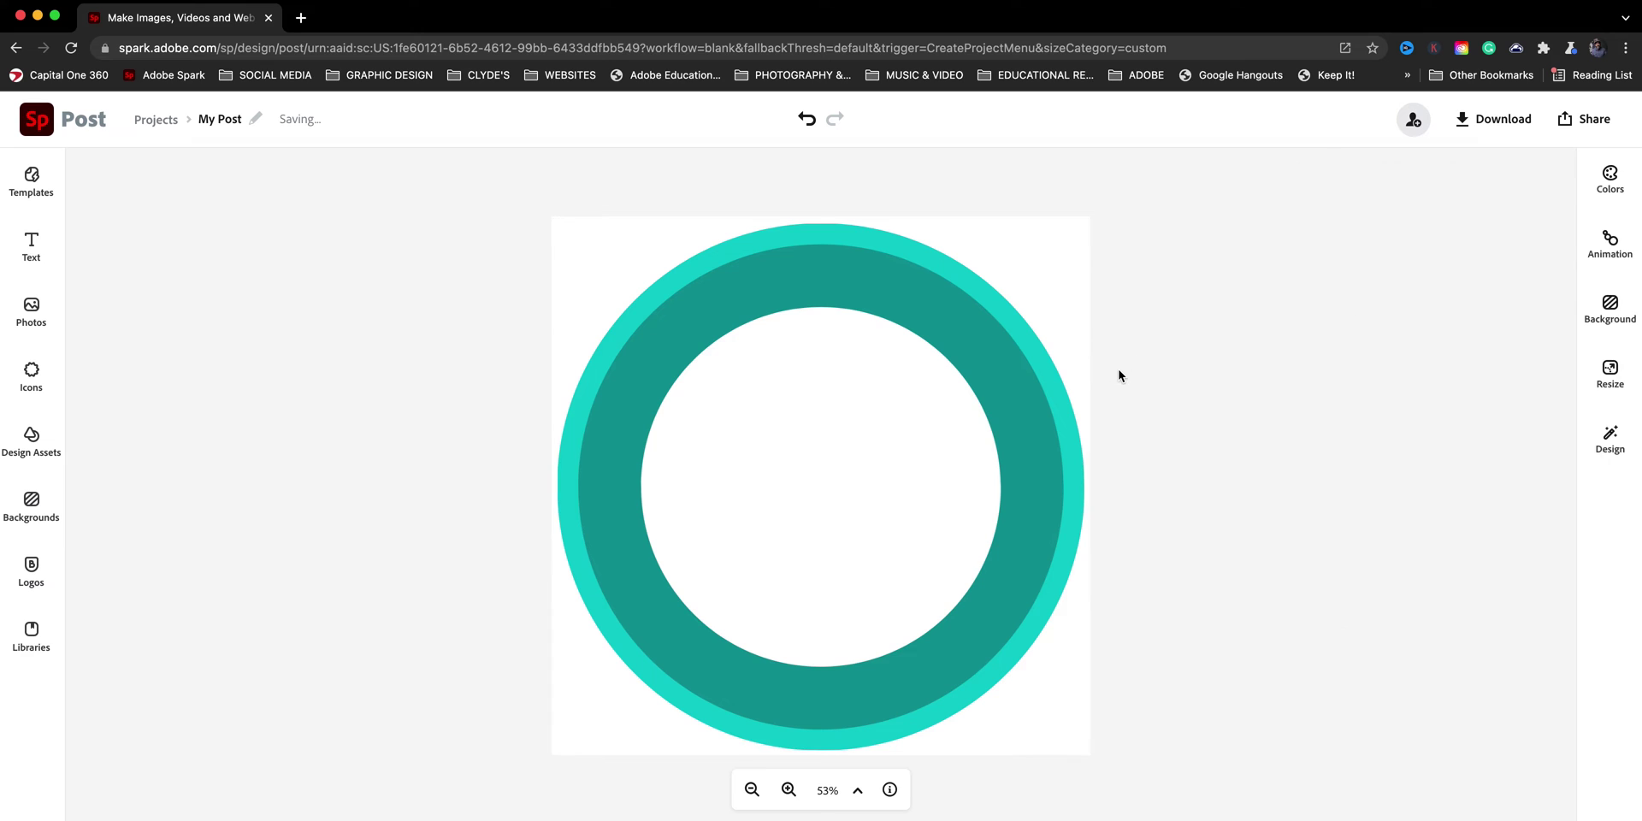
click(1495, 127)
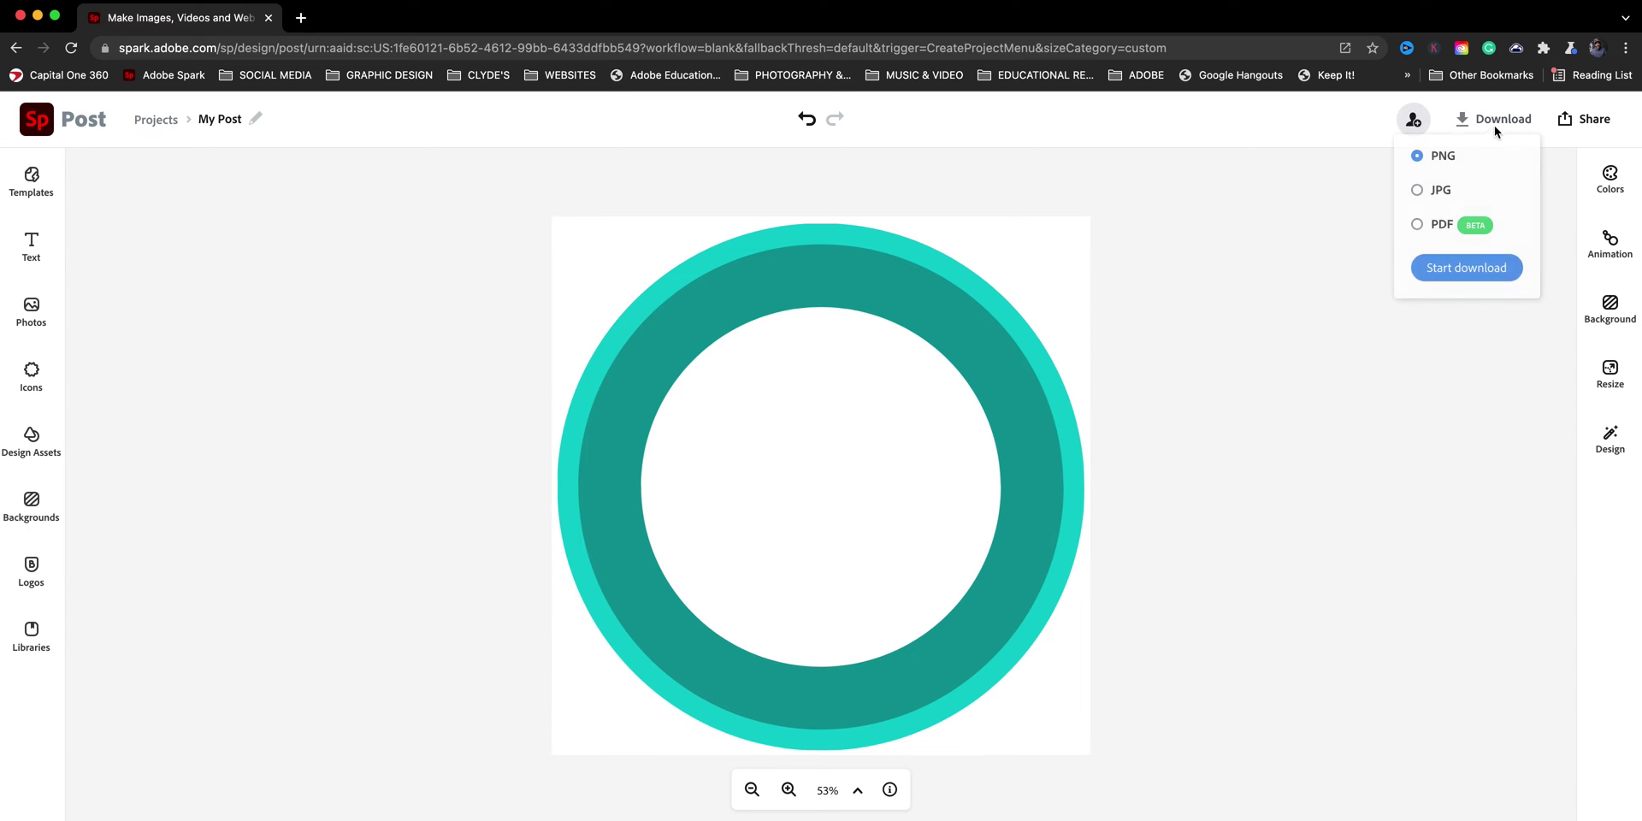
Step: Download the post as a transparent-background PNG, My Post (29).png
click(1481, 263)
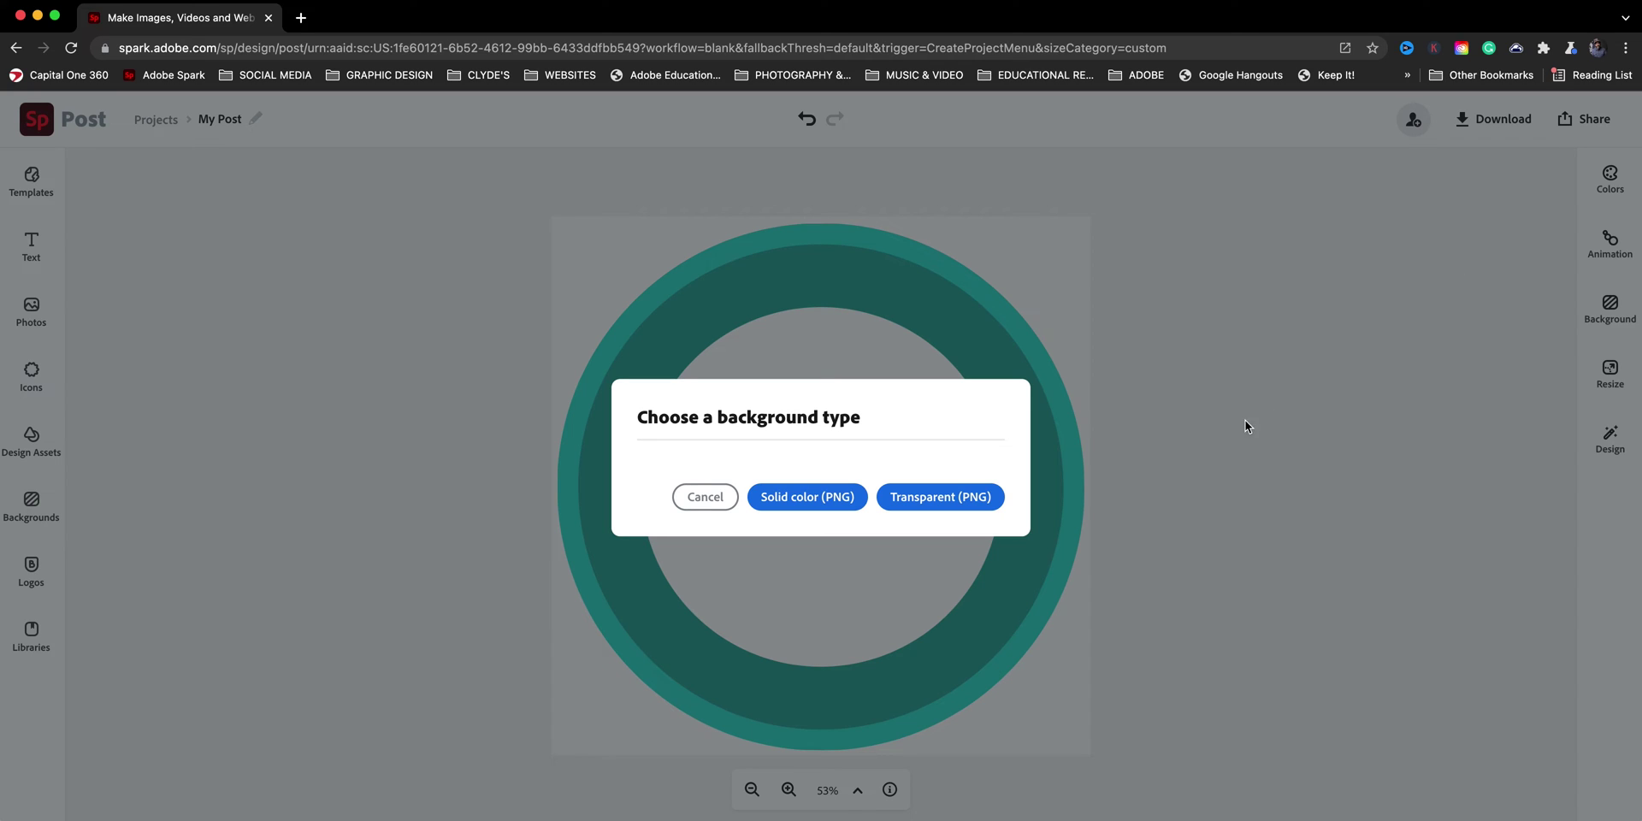
click(940, 498)
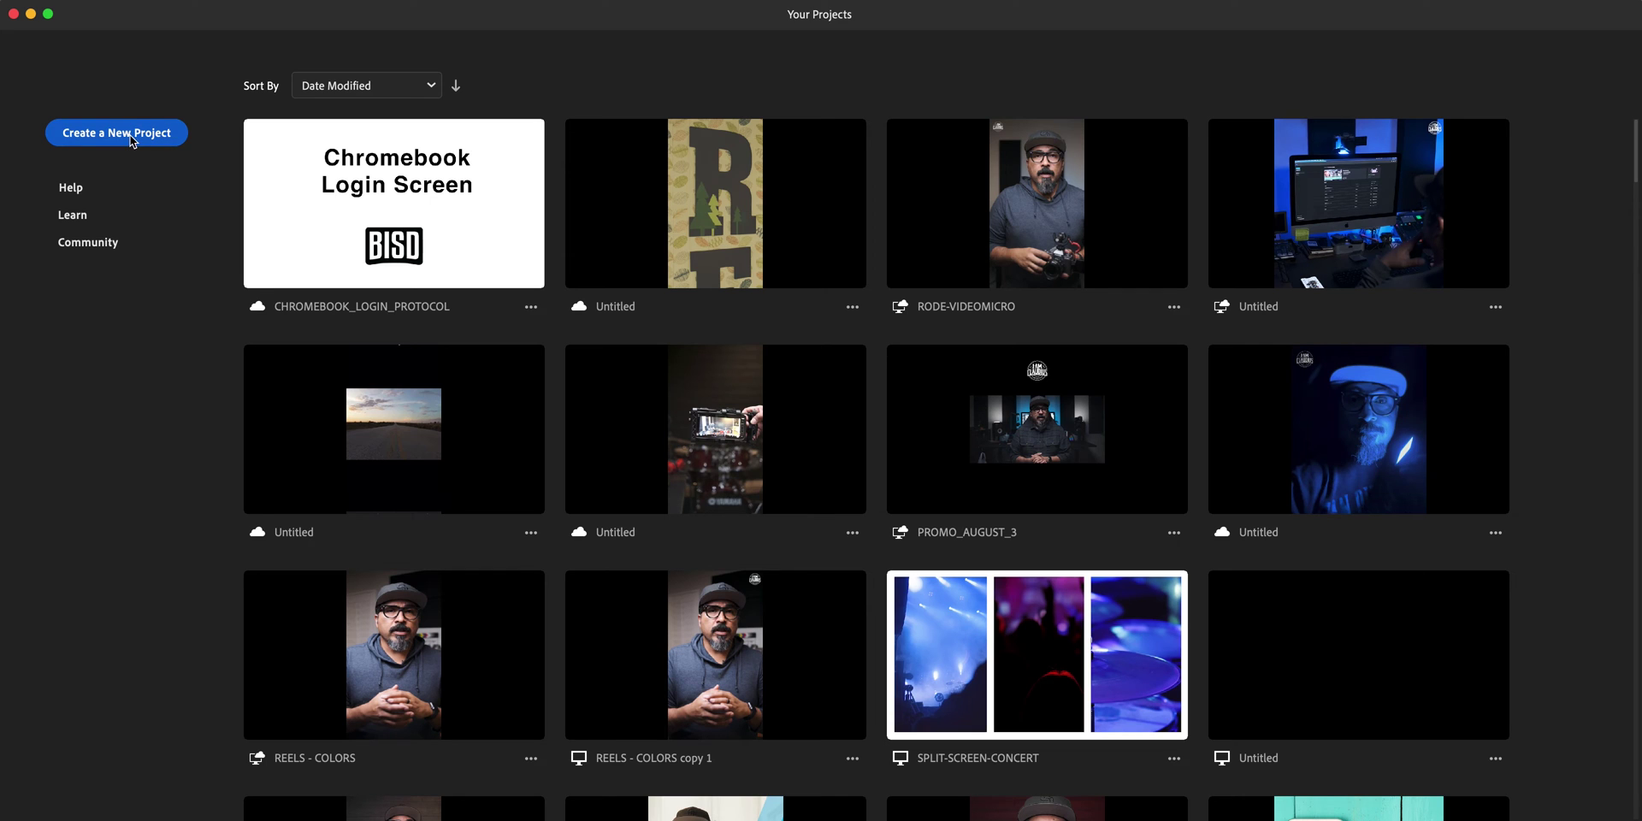
Step: Create a project from BIKE_TRAIL_EXPLORATION, BIKE_TRAIL_EXPLORATION 2 and the talking-head MP4 in RUSH-VIDEO-FILES
click(130, 137)
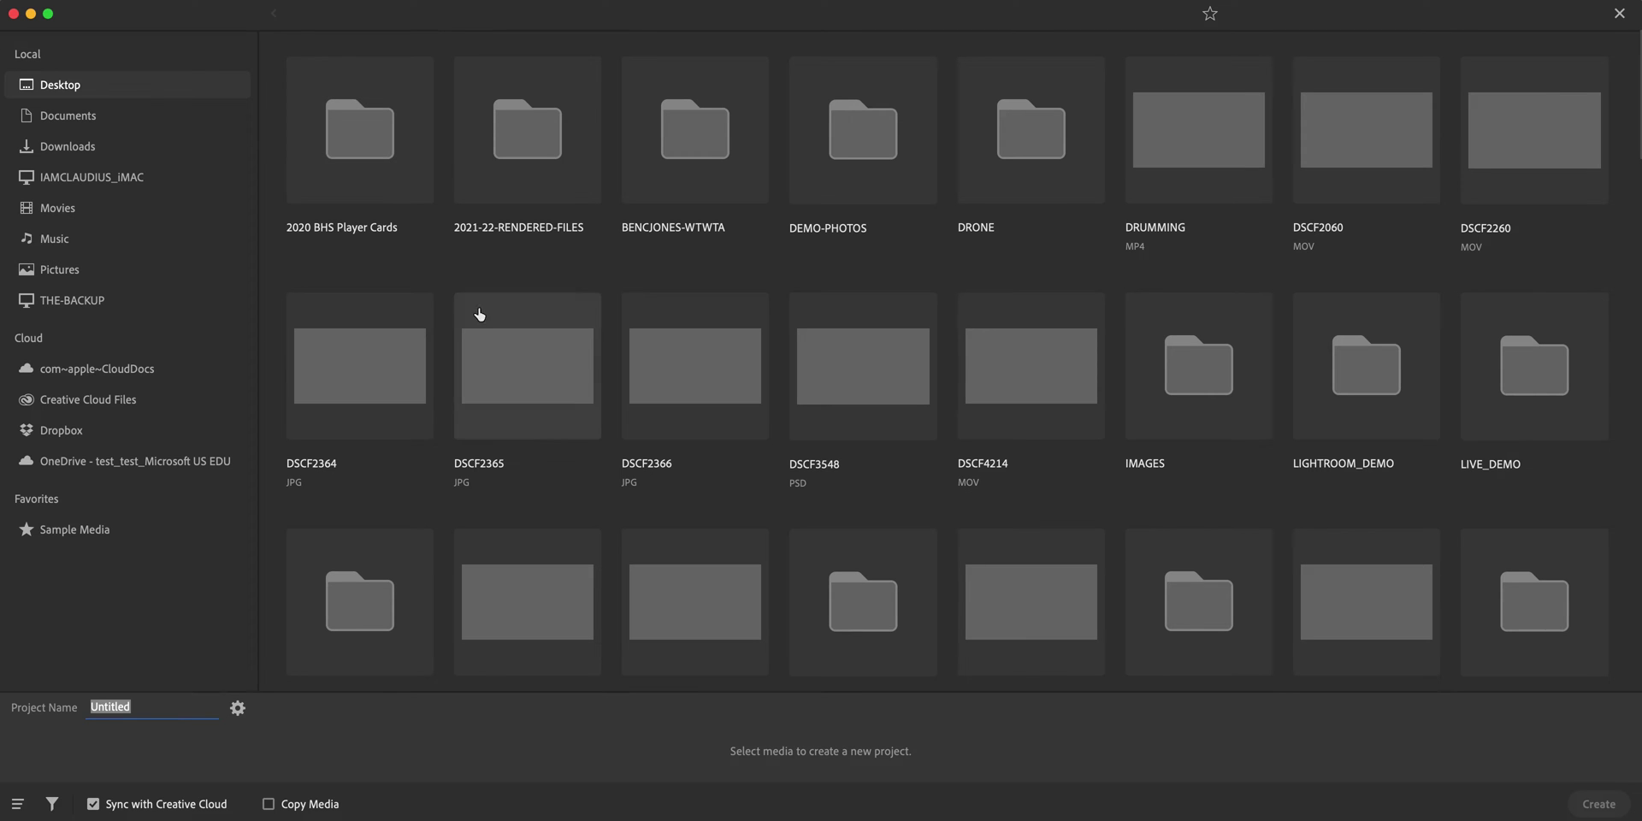
scroll(676, 356, down, 5)
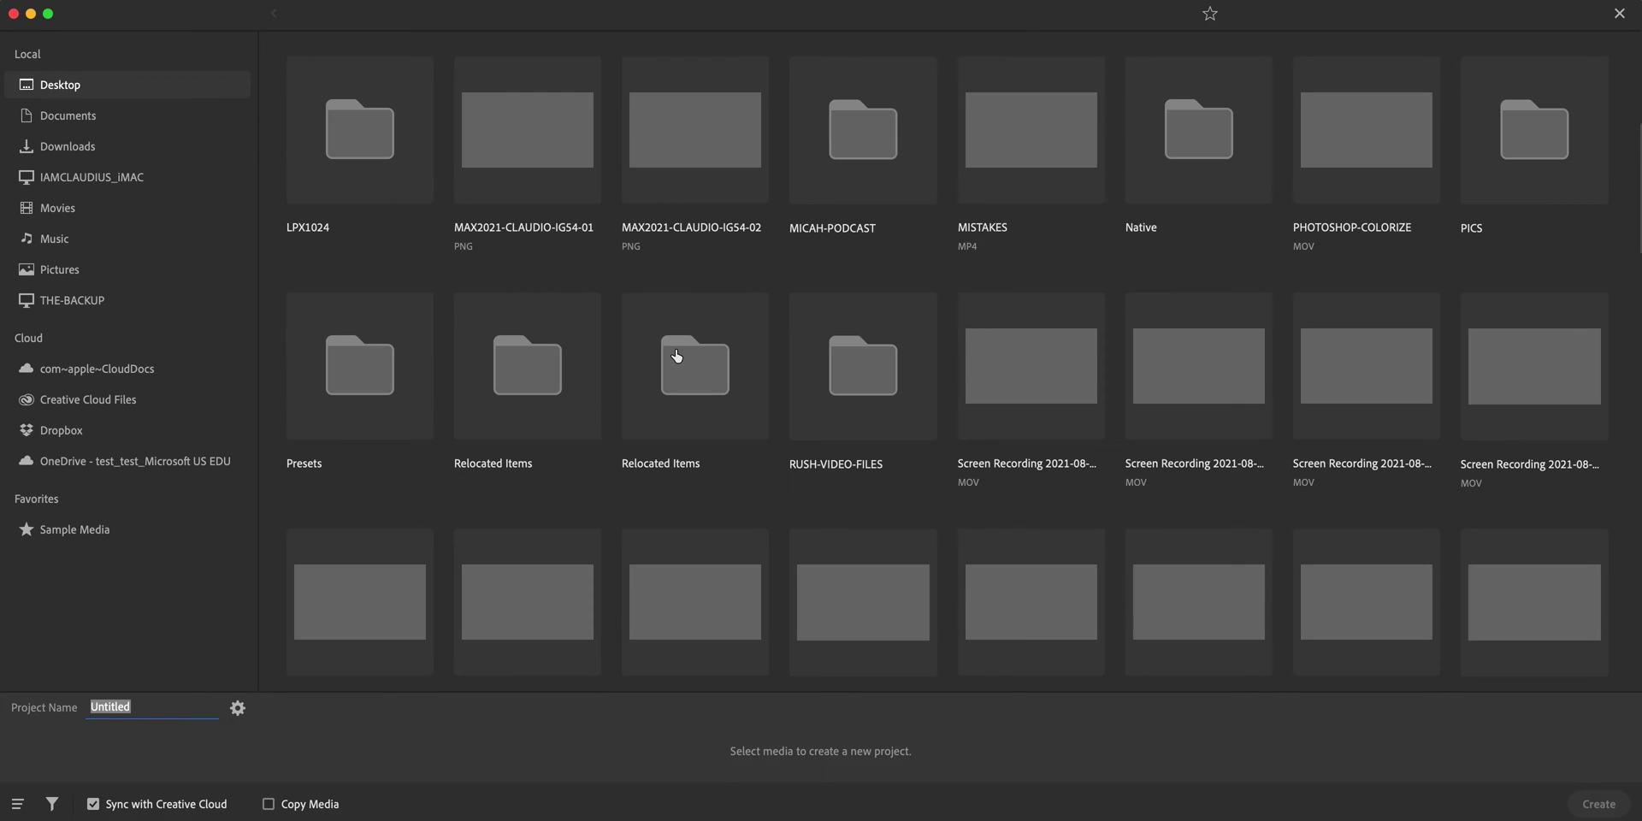
double_click(846, 357)
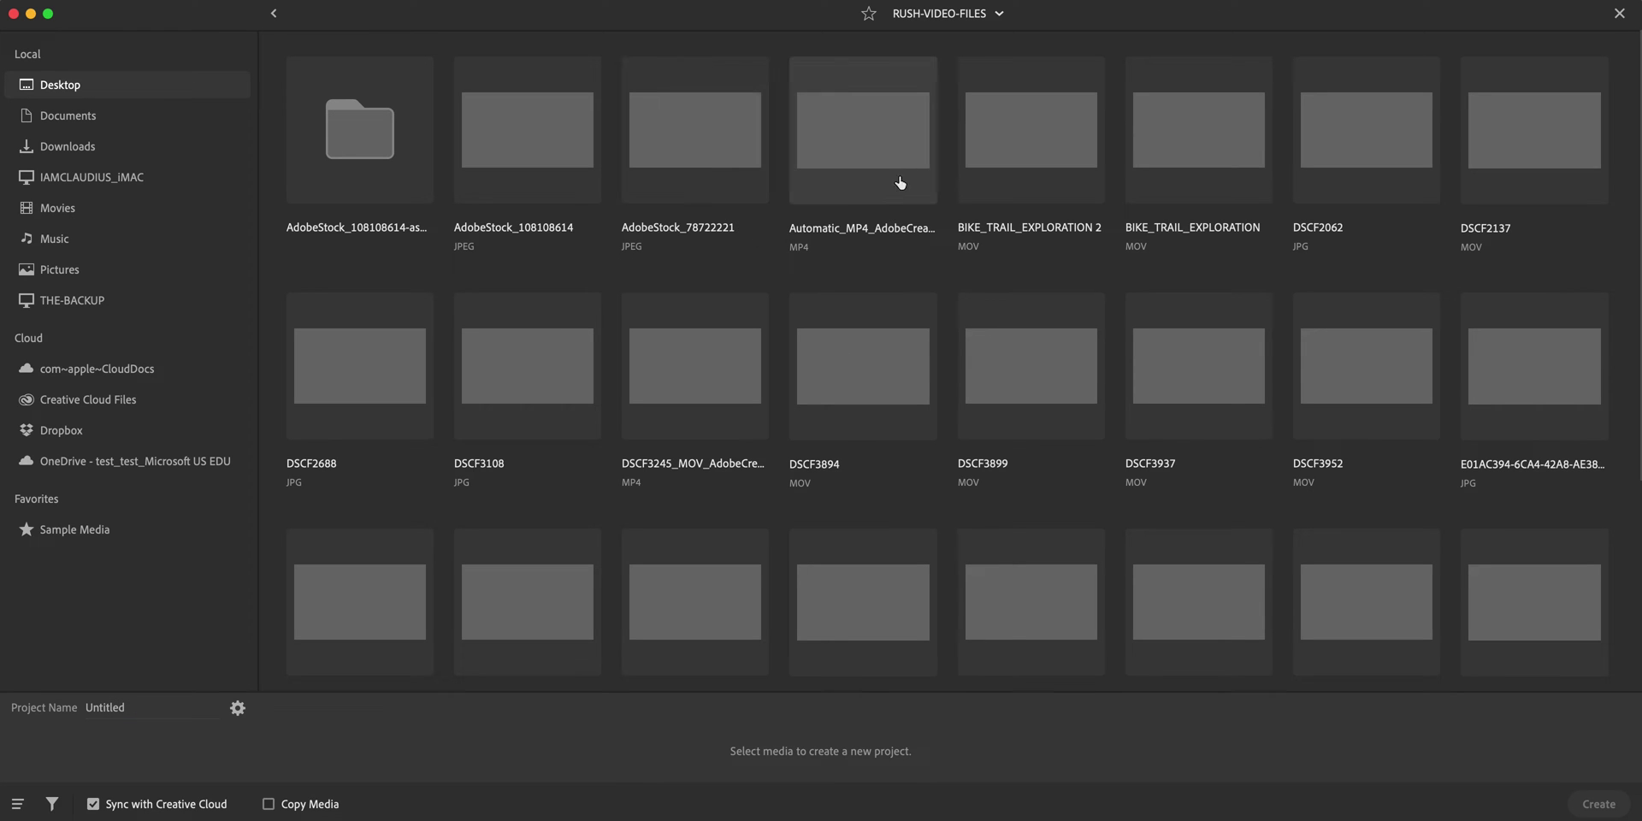
click(1058, 168)
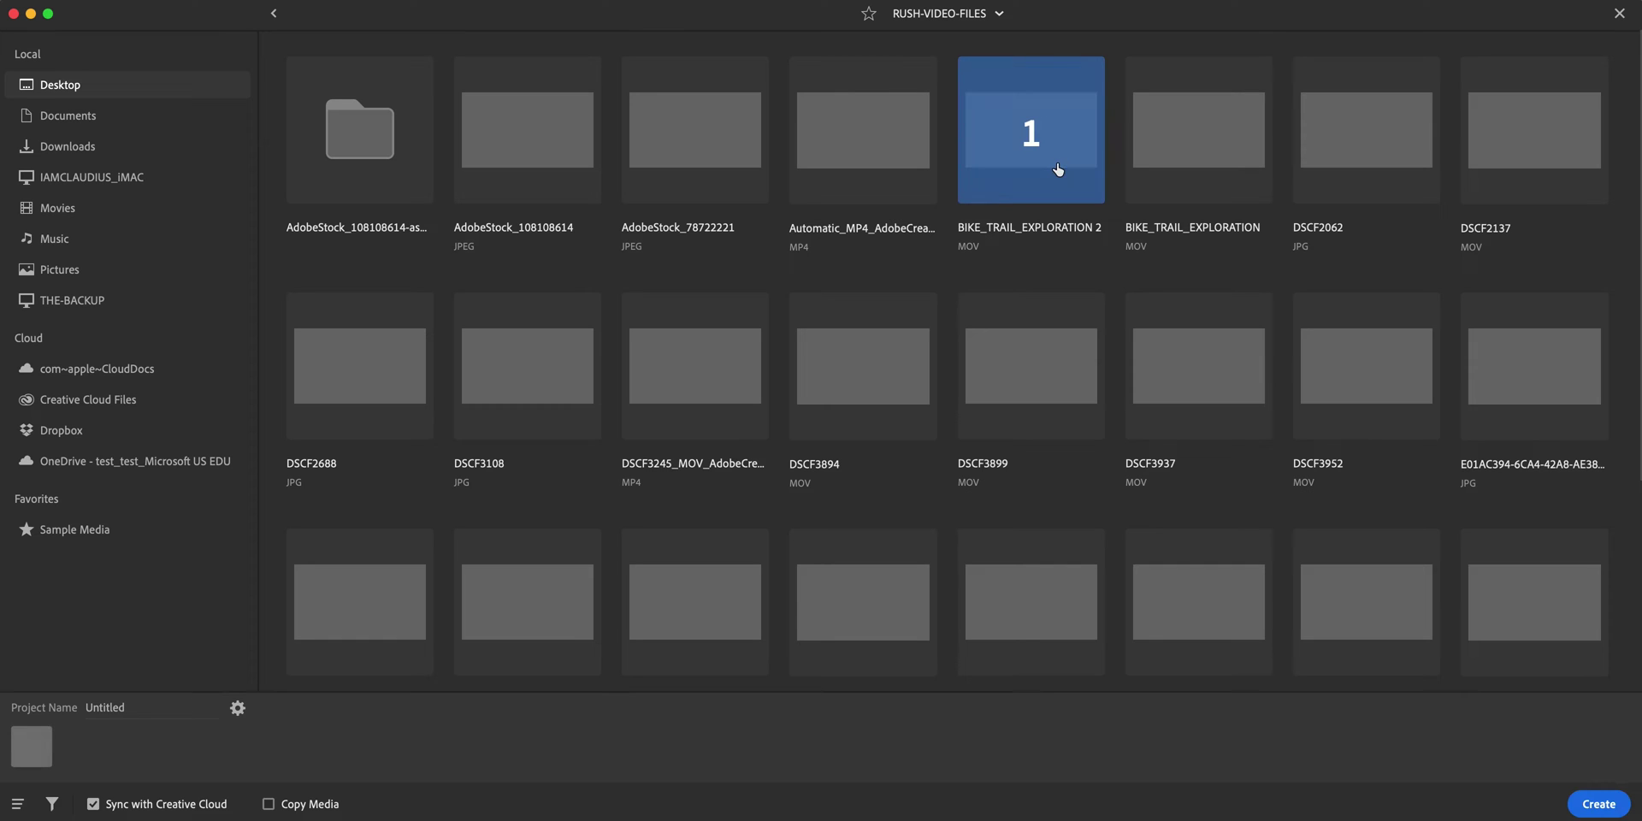
click(863, 181)
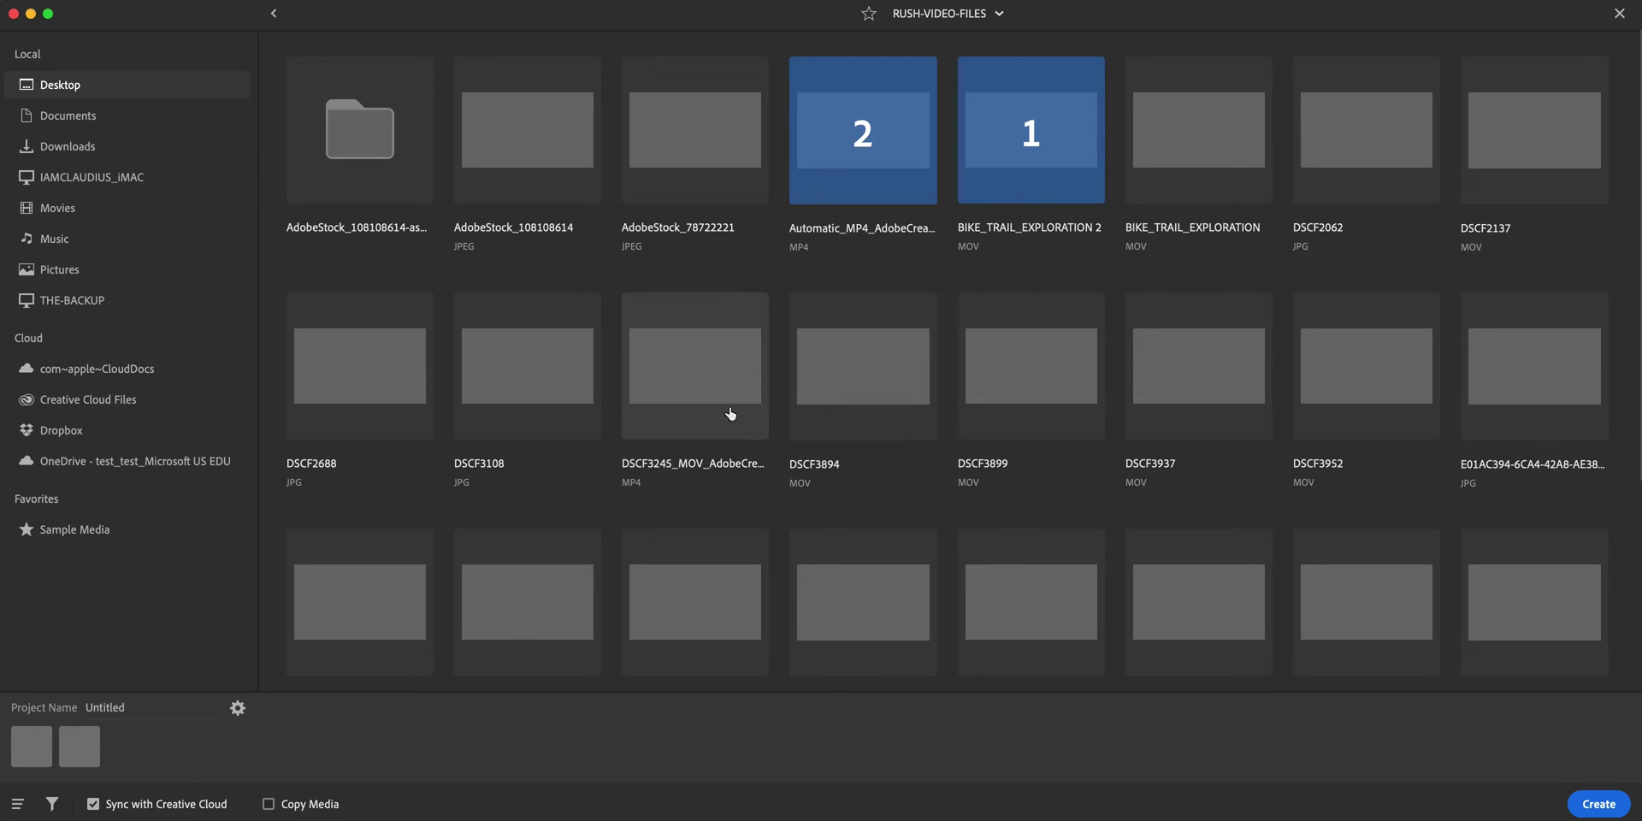
click(1157, 155)
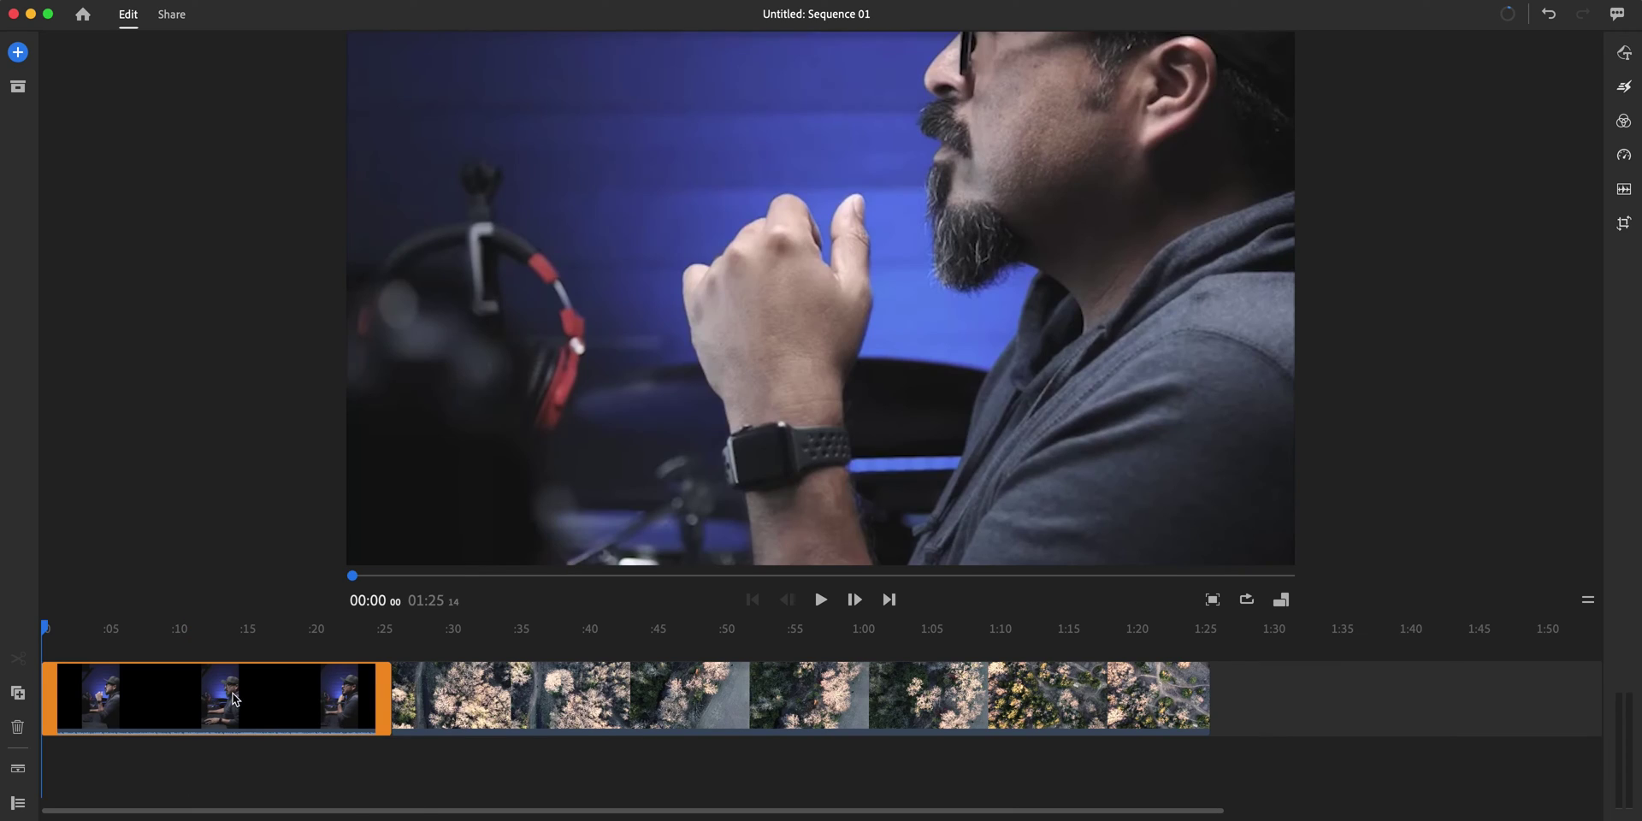
Step: Lift the talking-head clip onto an upper track and trim the drone footage to about 40 seconds
mouse_move(236, 700)
mouse_down()
mouse_move(243, 653)
mouse_move(332, 645)
mouse_up()
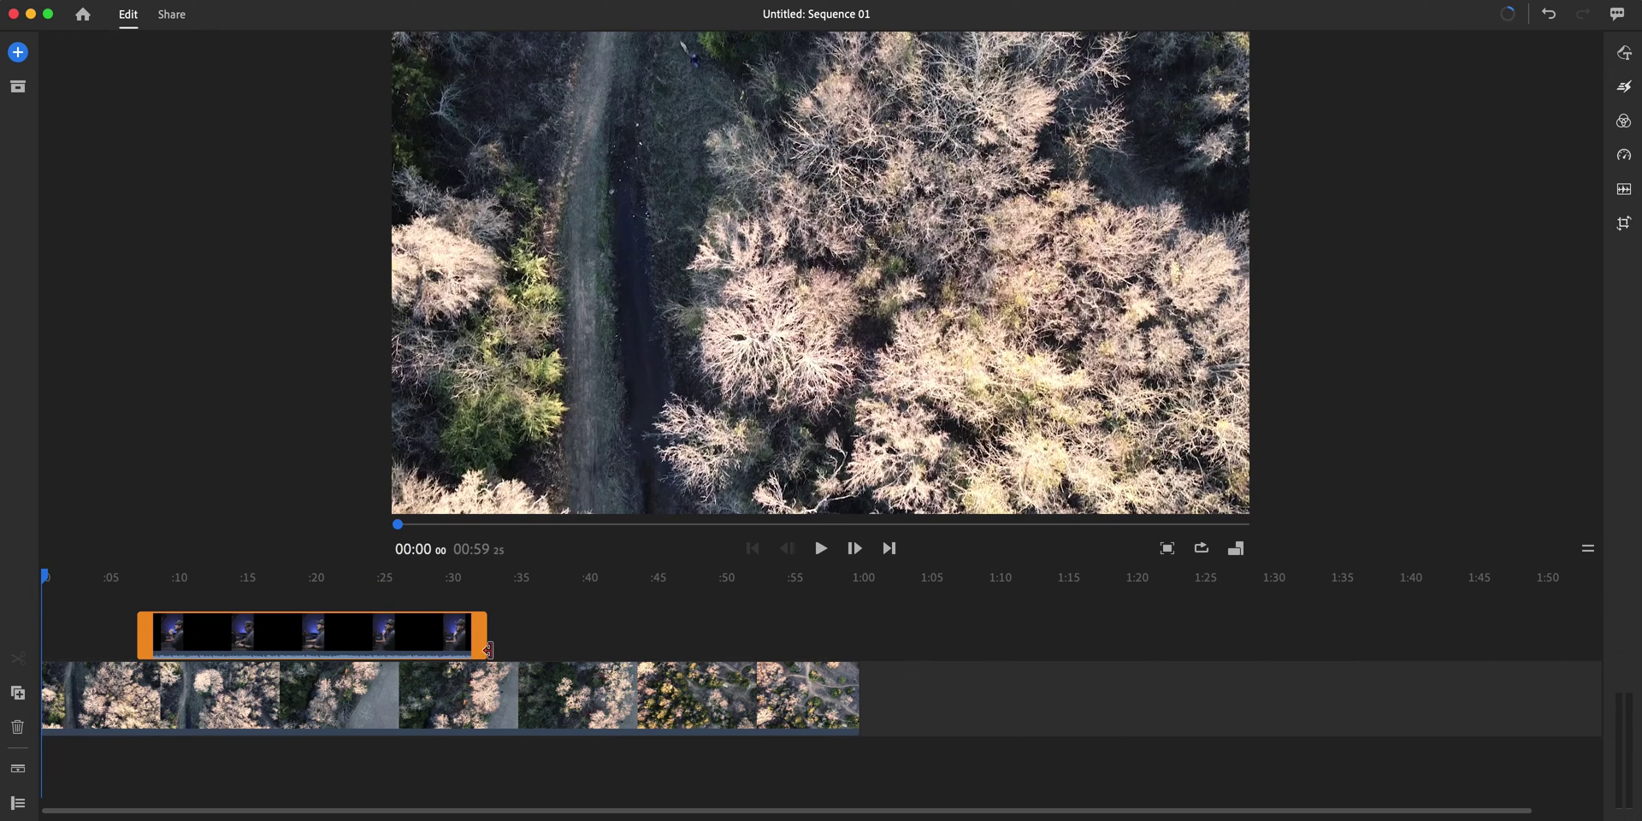
drag(857, 717, 487, 711)
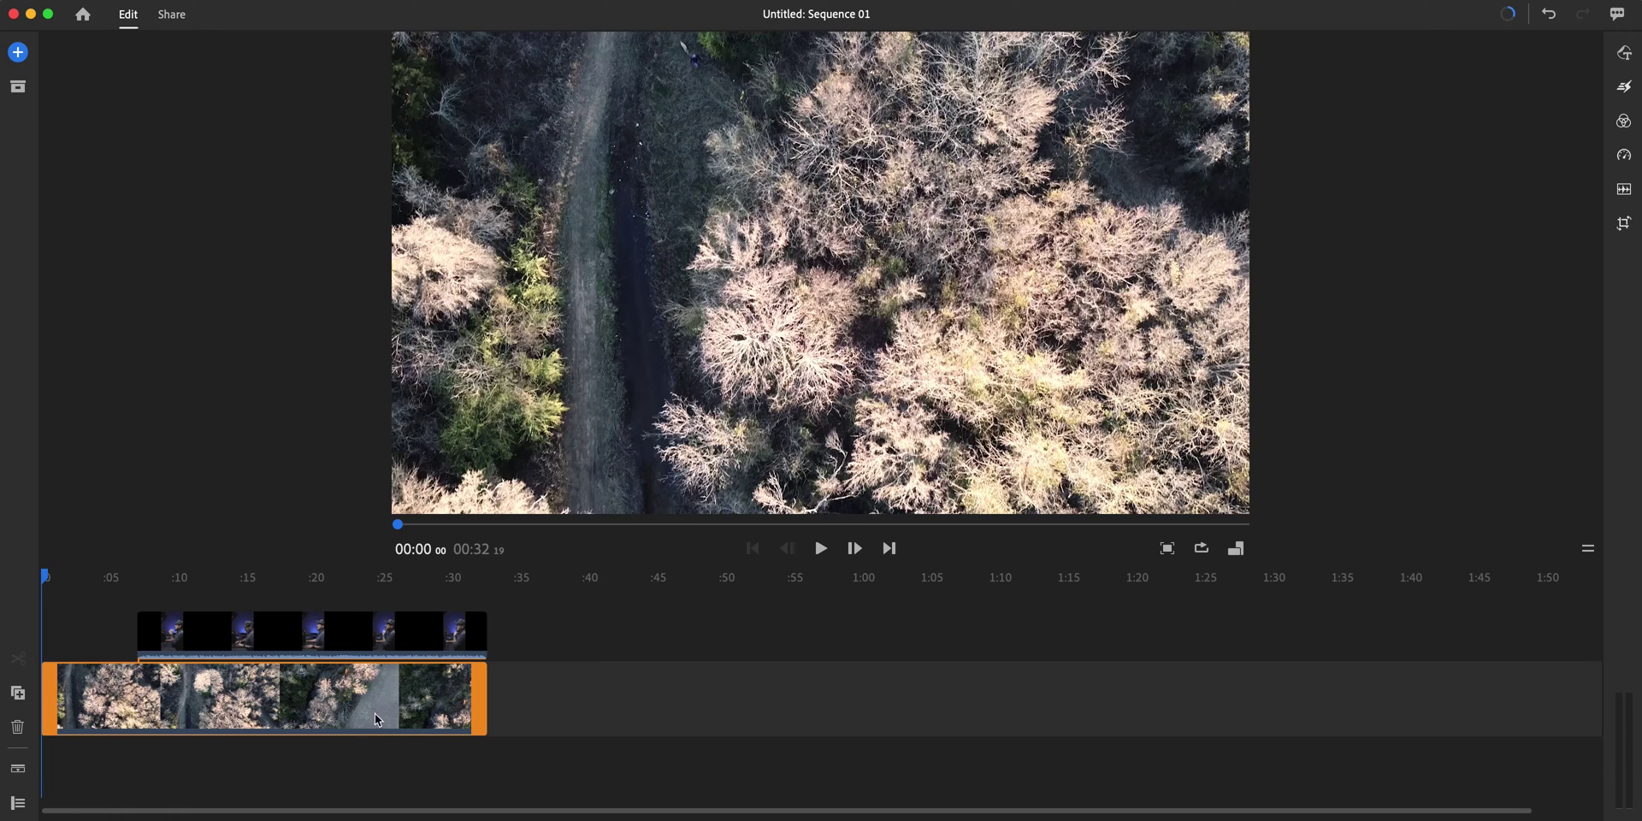
drag(486, 700, 589, 701)
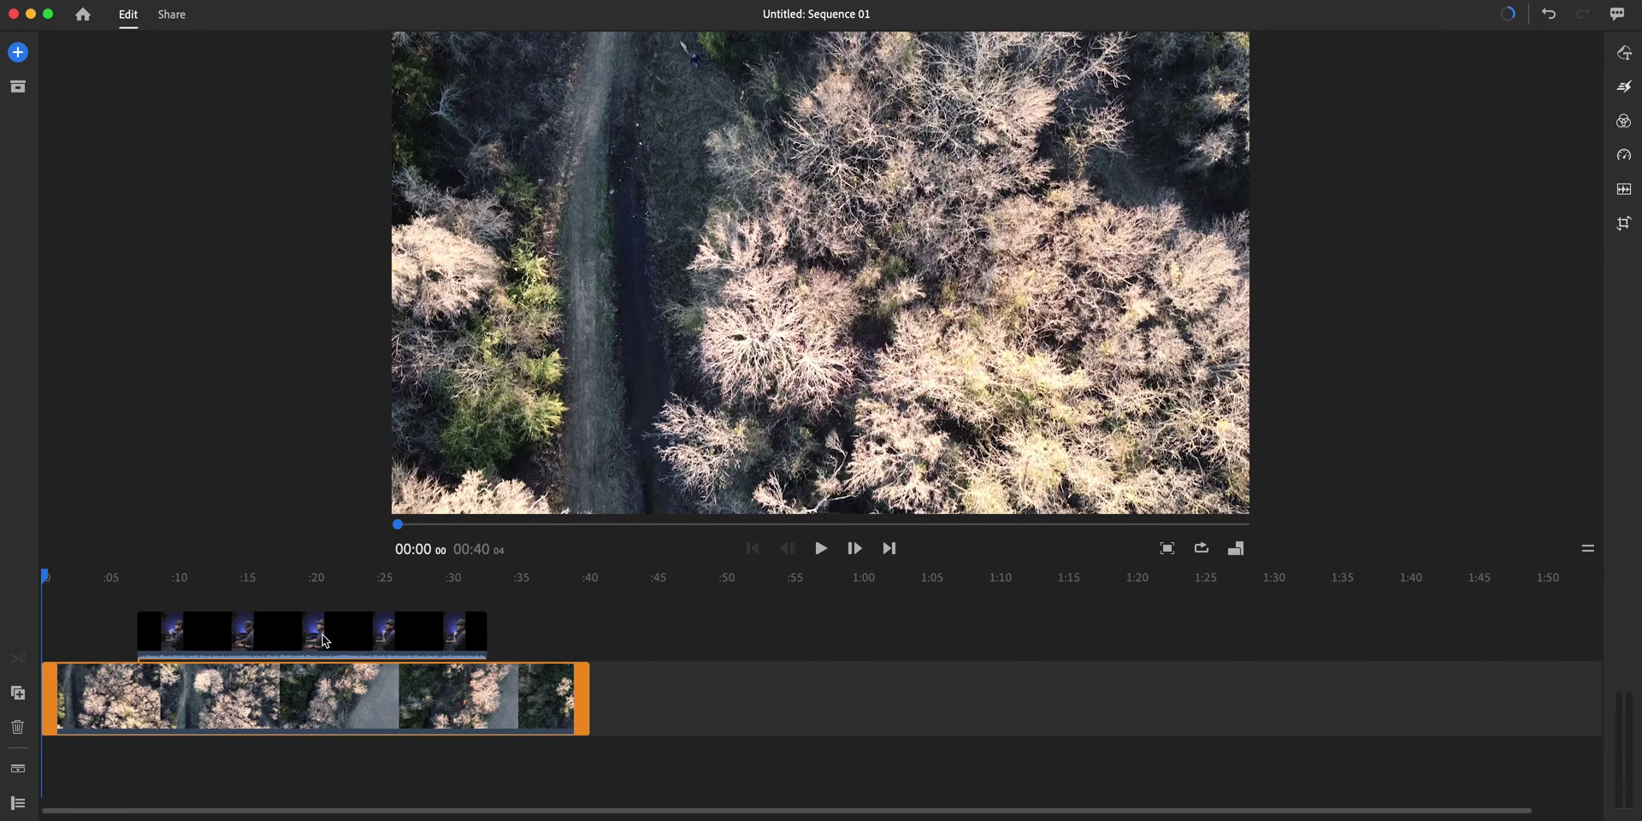
drag(325, 641, 307, 641)
click(204, 578)
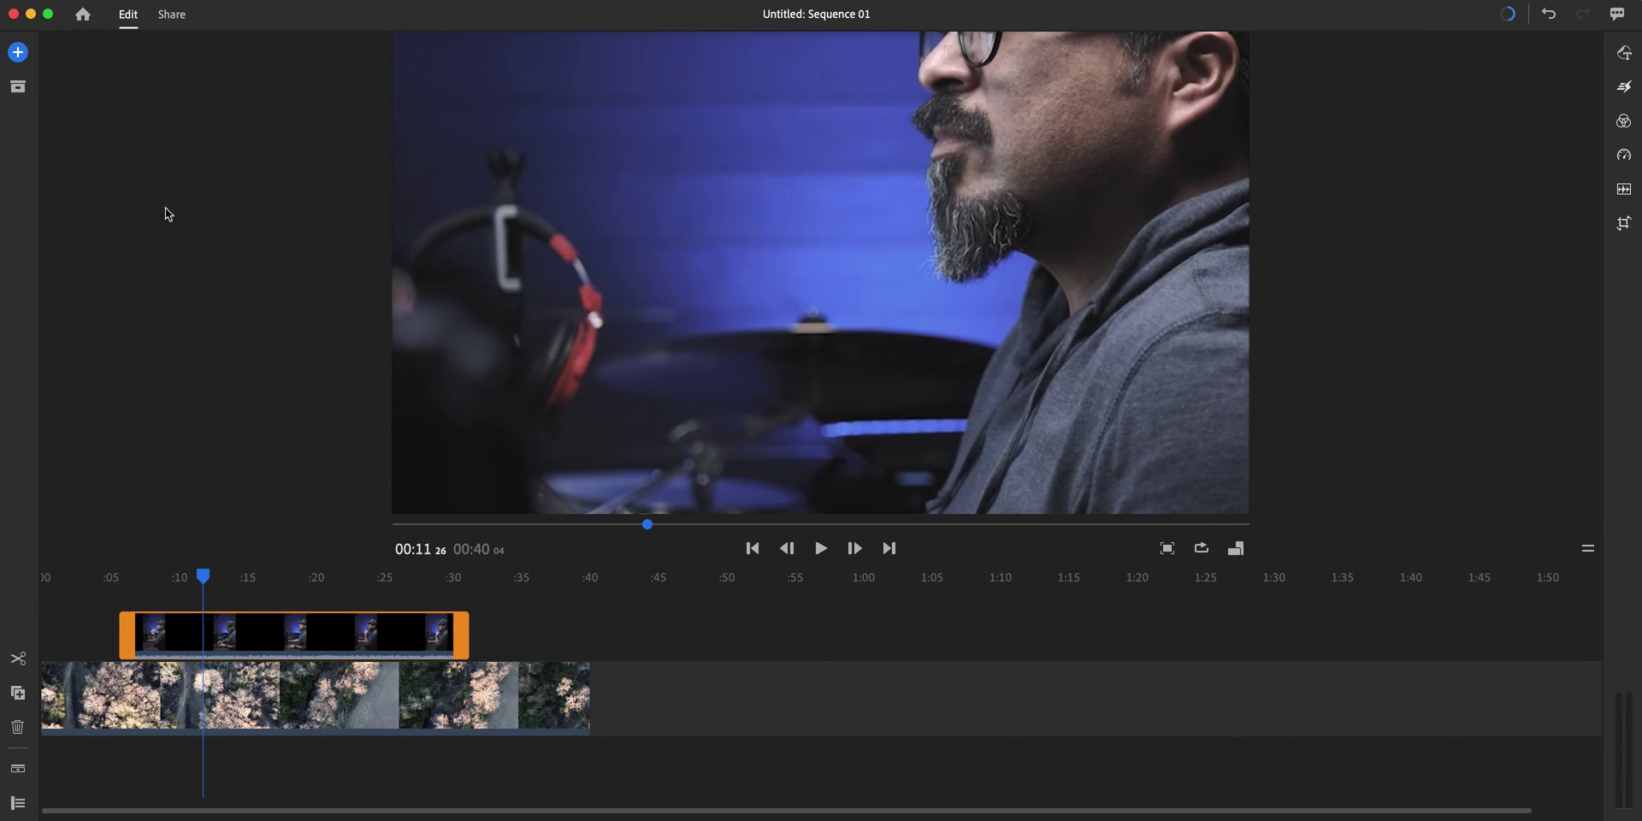
Step: Import My Post (29) from Downloads, sorted by date created, onto the timeline after the drone footage
click(18, 53)
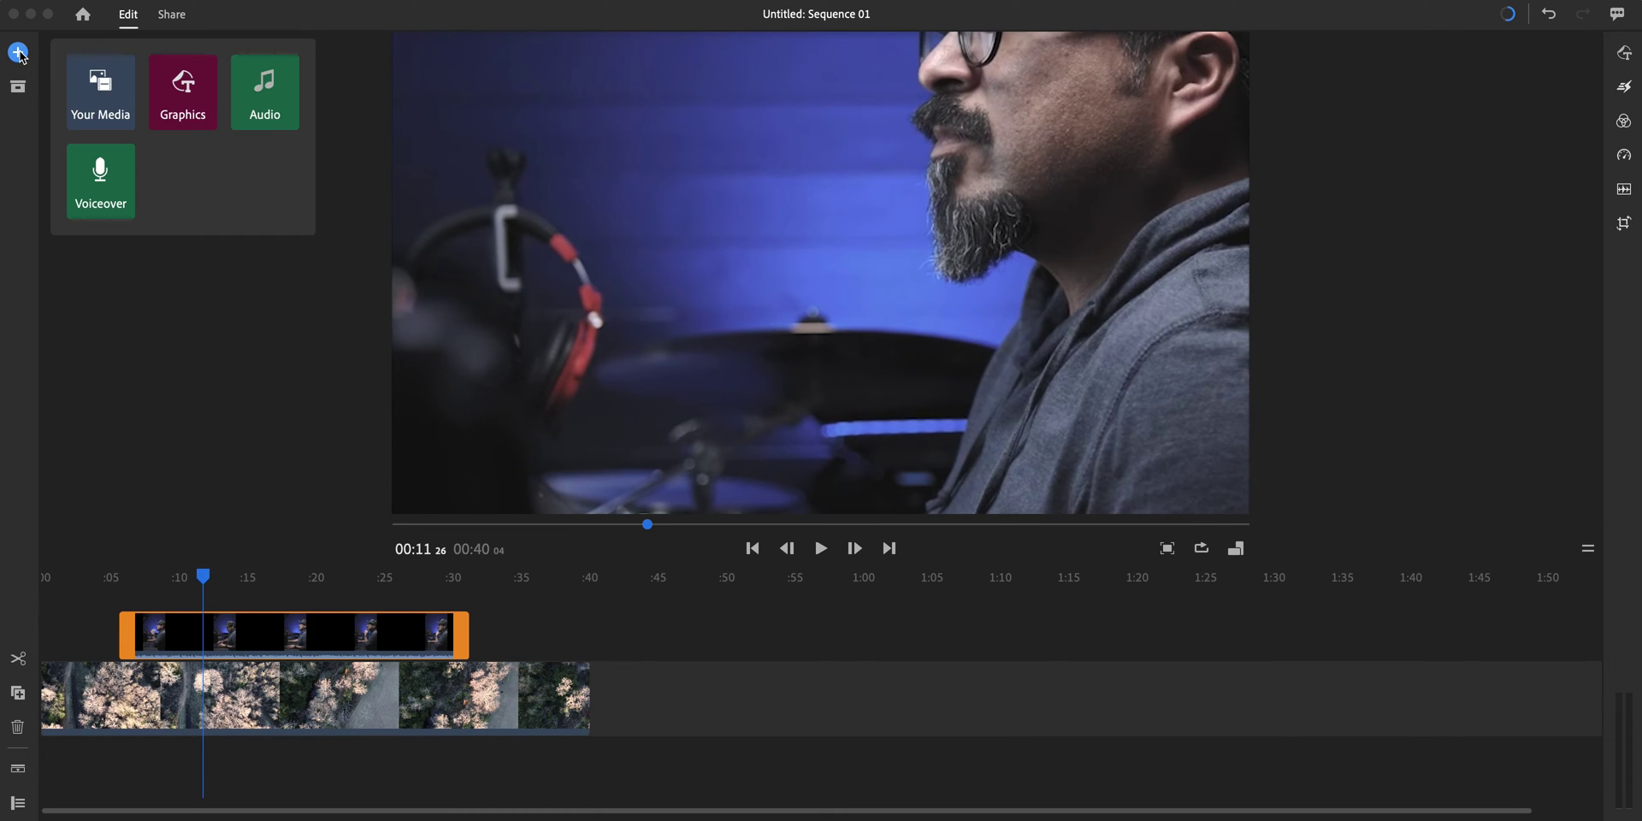
click(101, 109)
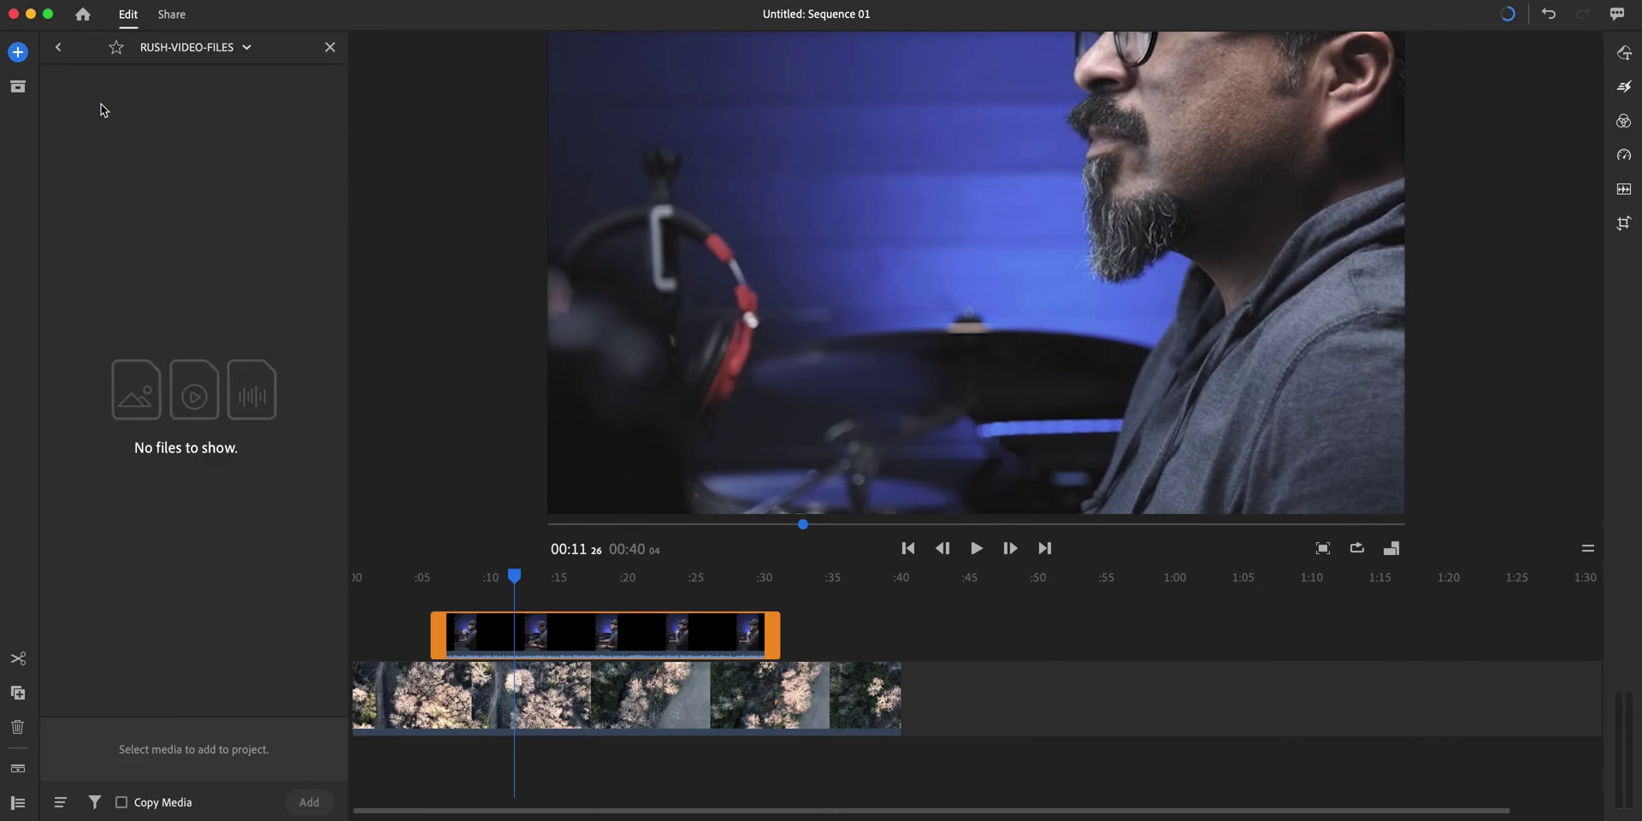
click(64, 49)
click(102, 187)
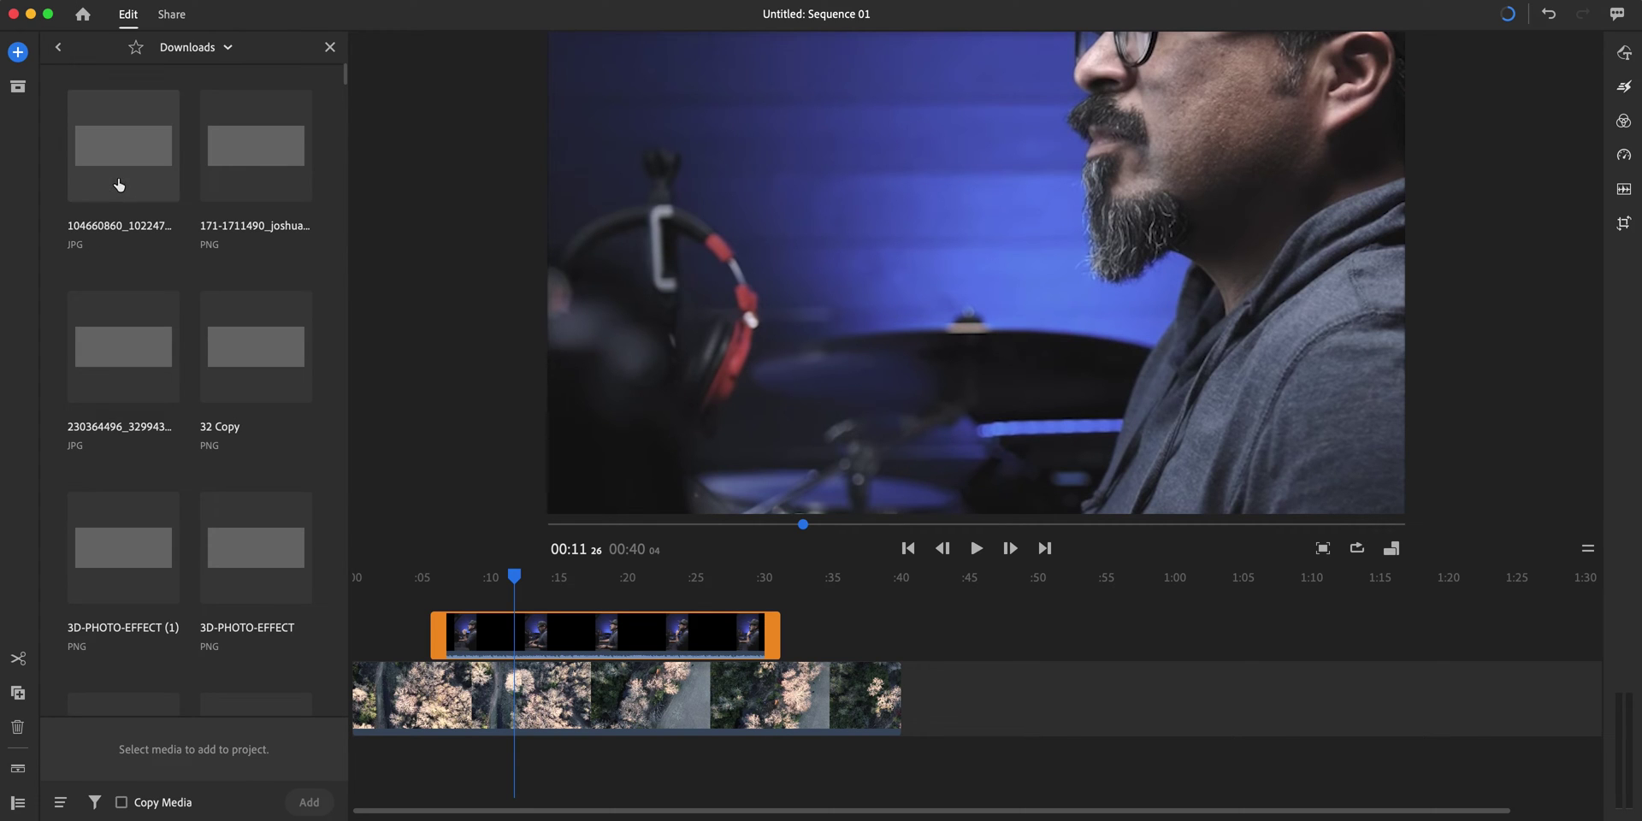
click(59, 802)
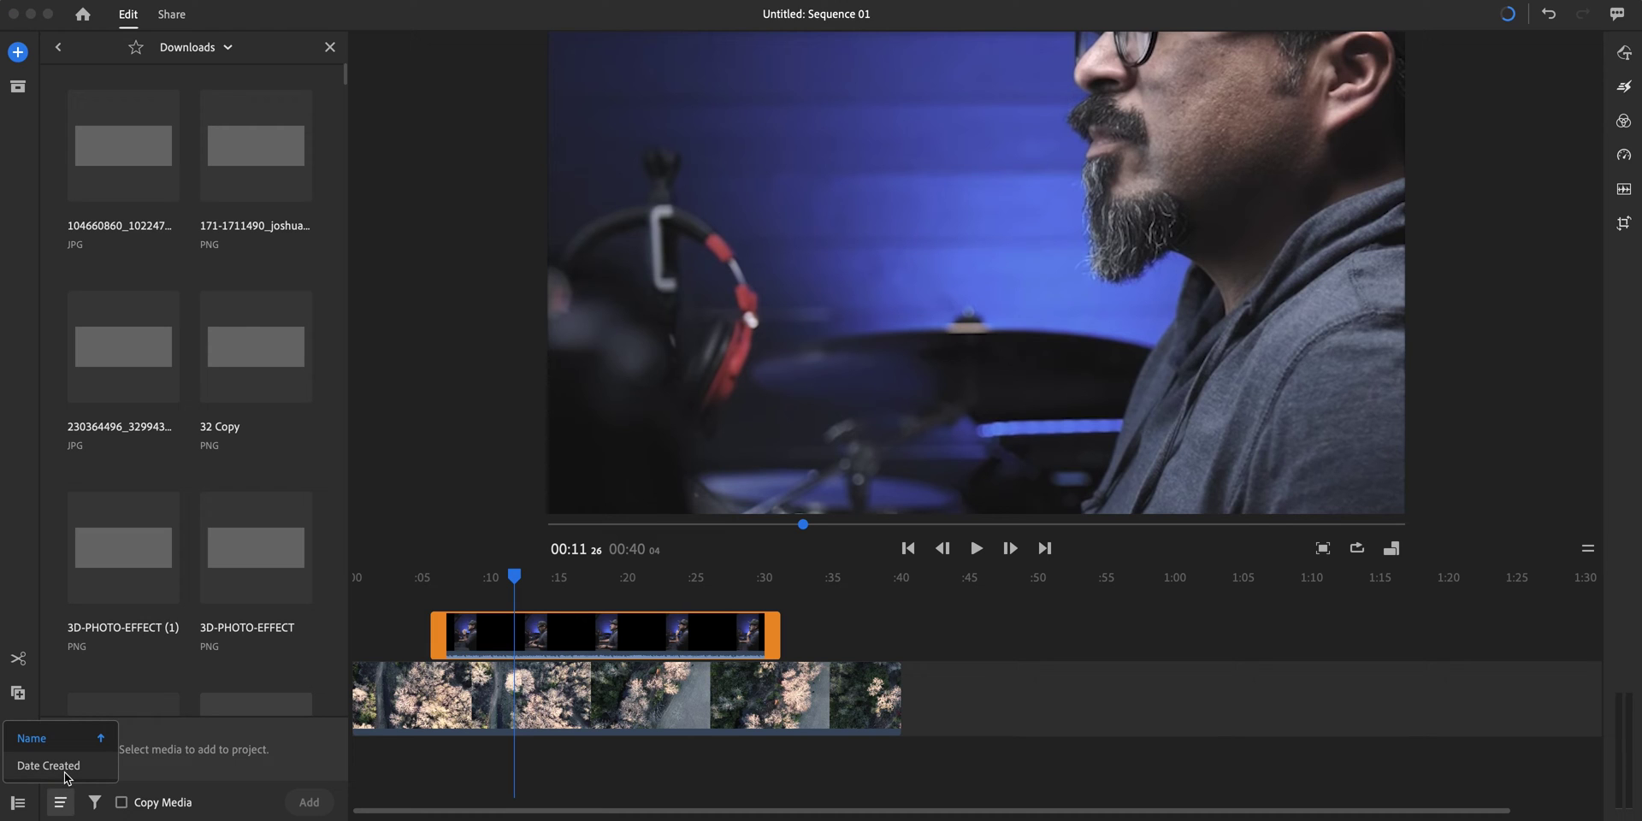
click(66, 770)
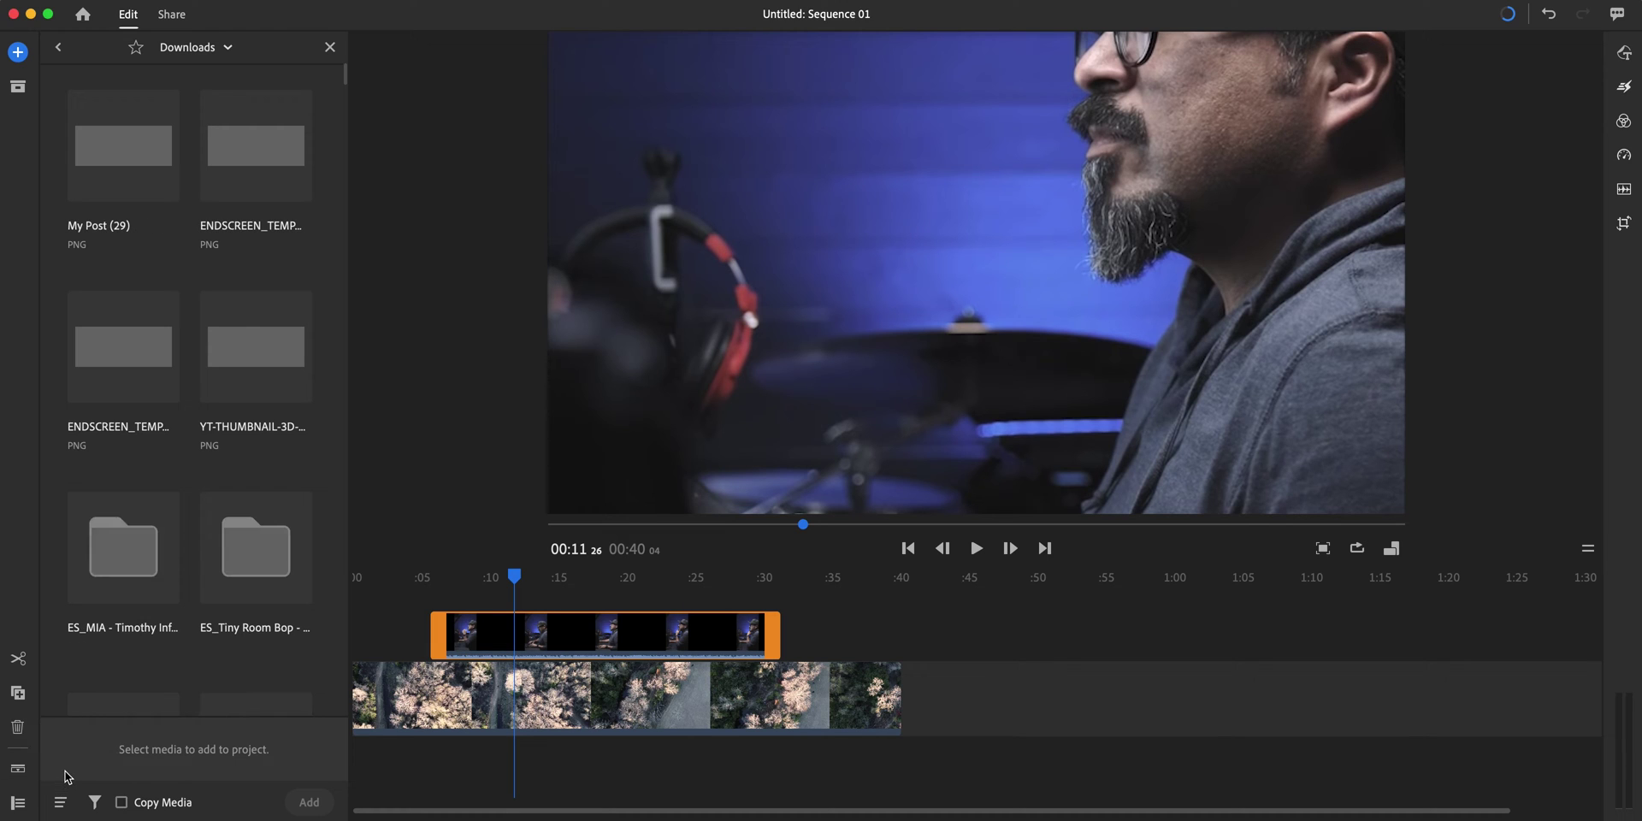
click(154, 178)
click(311, 804)
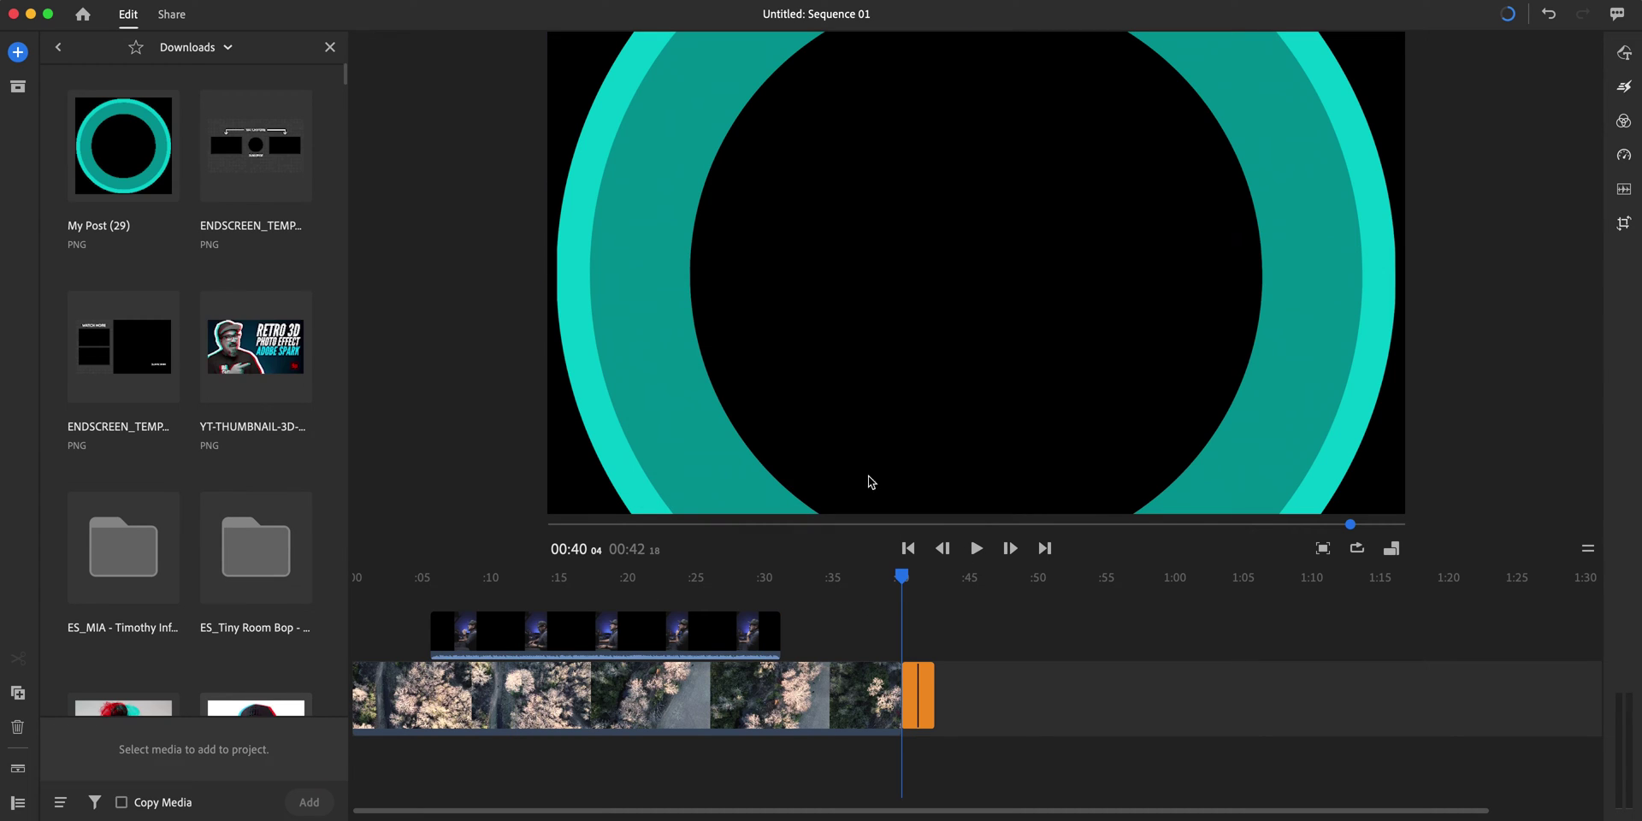
click(330, 47)
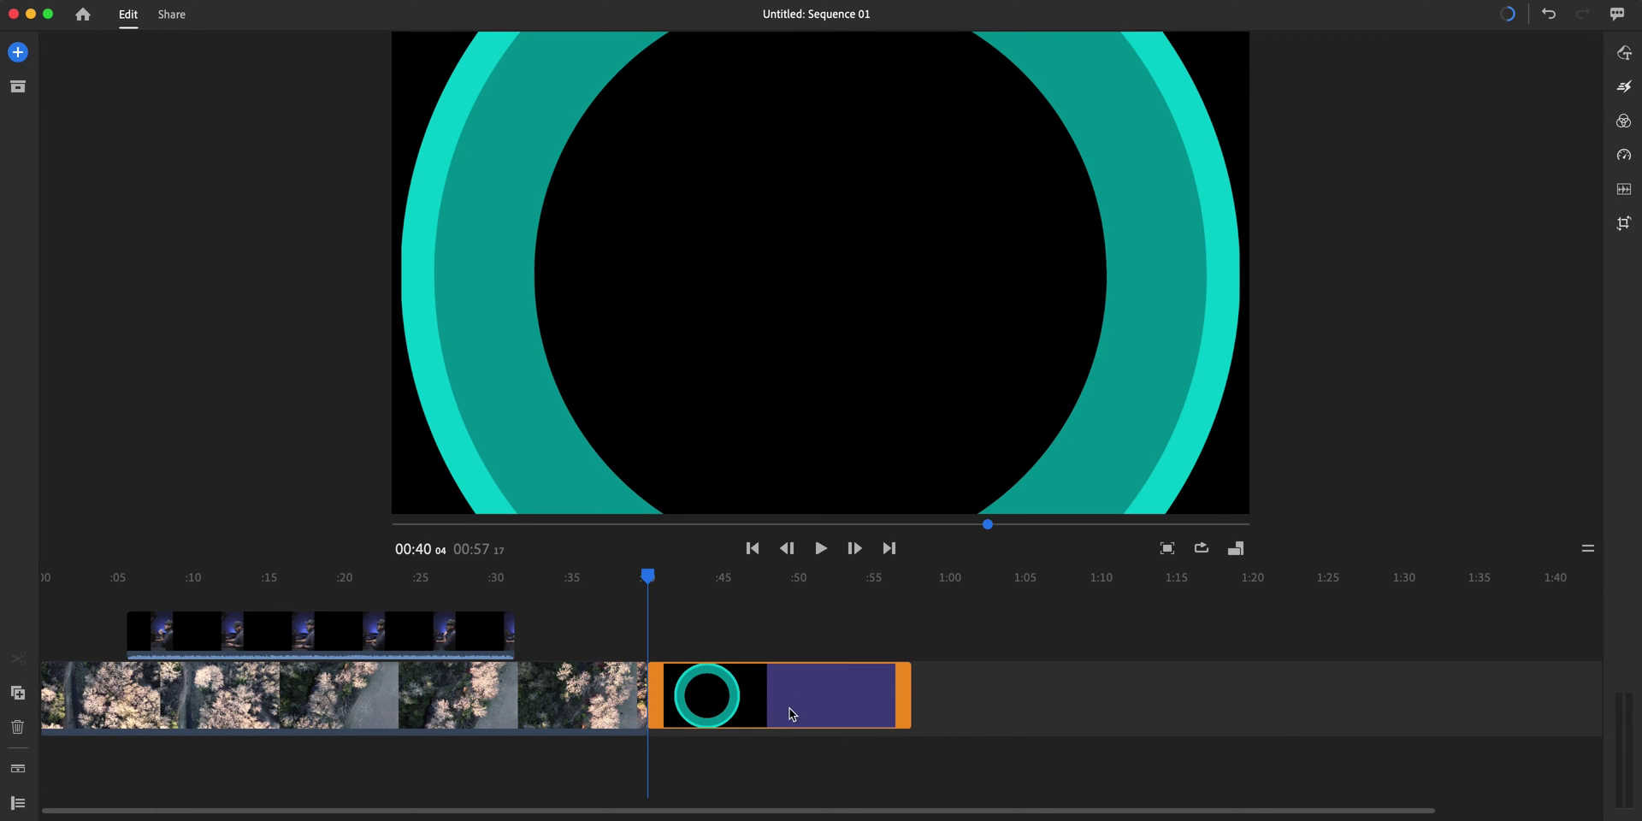
Step: Put the ring image on a new track above the talking-head clip, aligned with it, and show track controls
drag(834, 714, 422, 590)
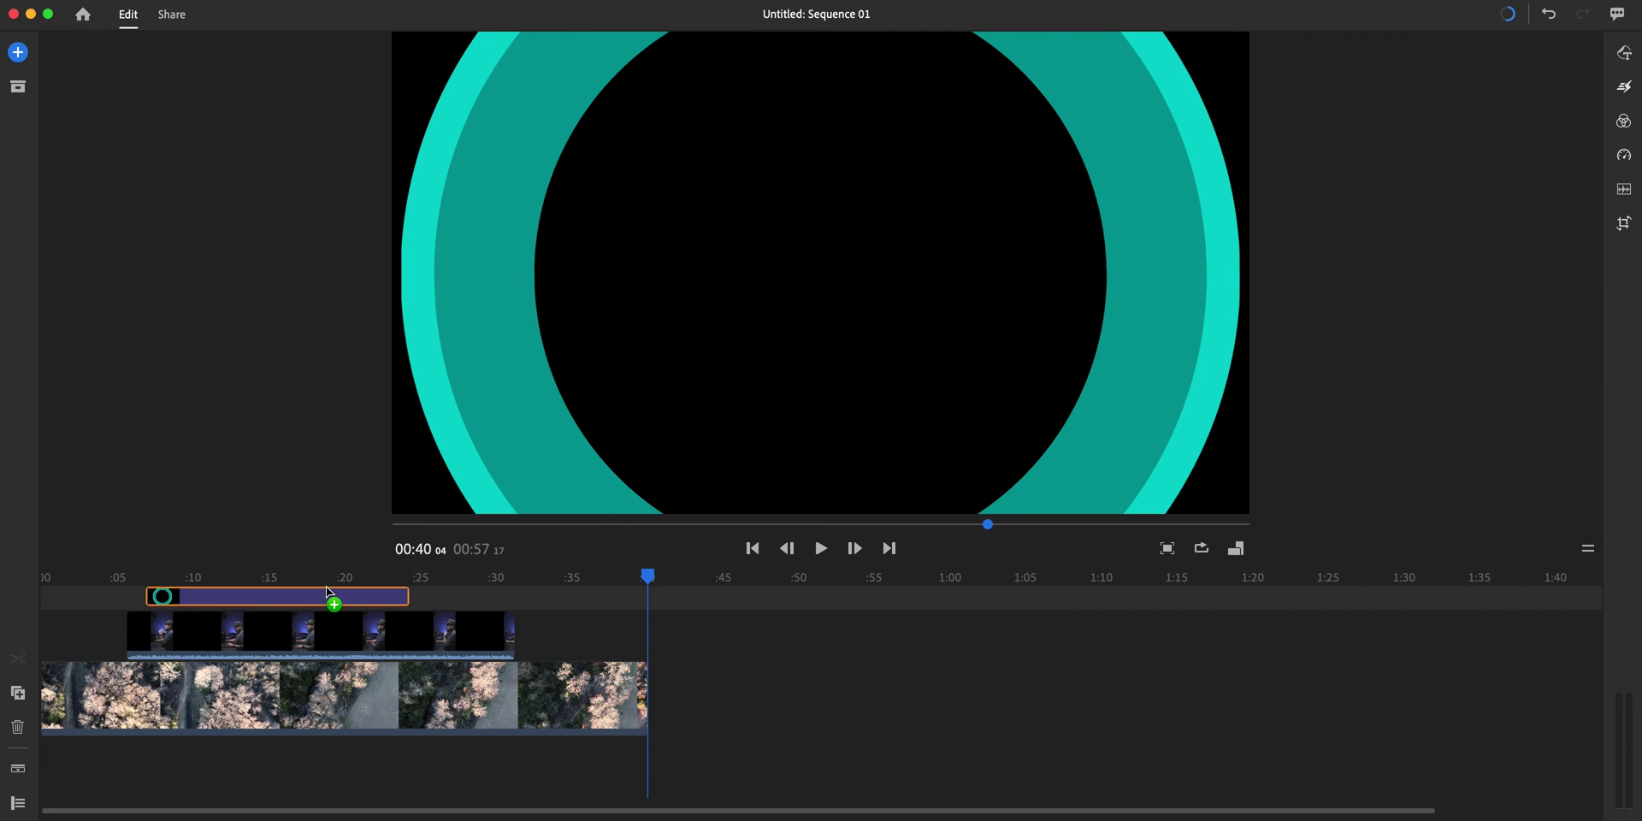
mouse_move(422, 590)
mouse_down()
mouse_move(351, 594)
mouse_move(513, 599)
mouse_up()
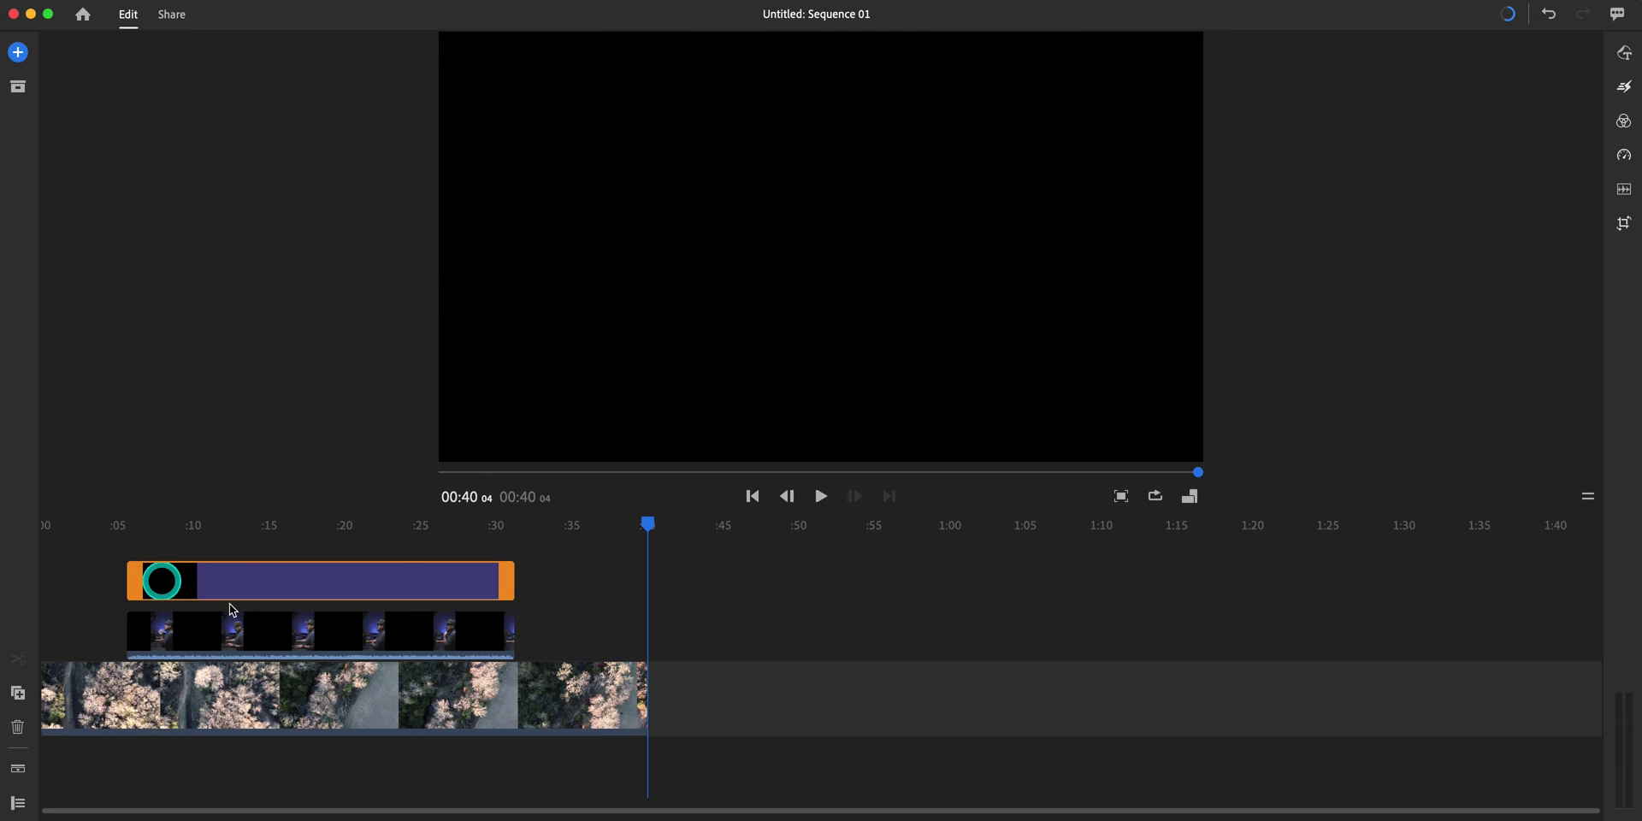
click(270, 622)
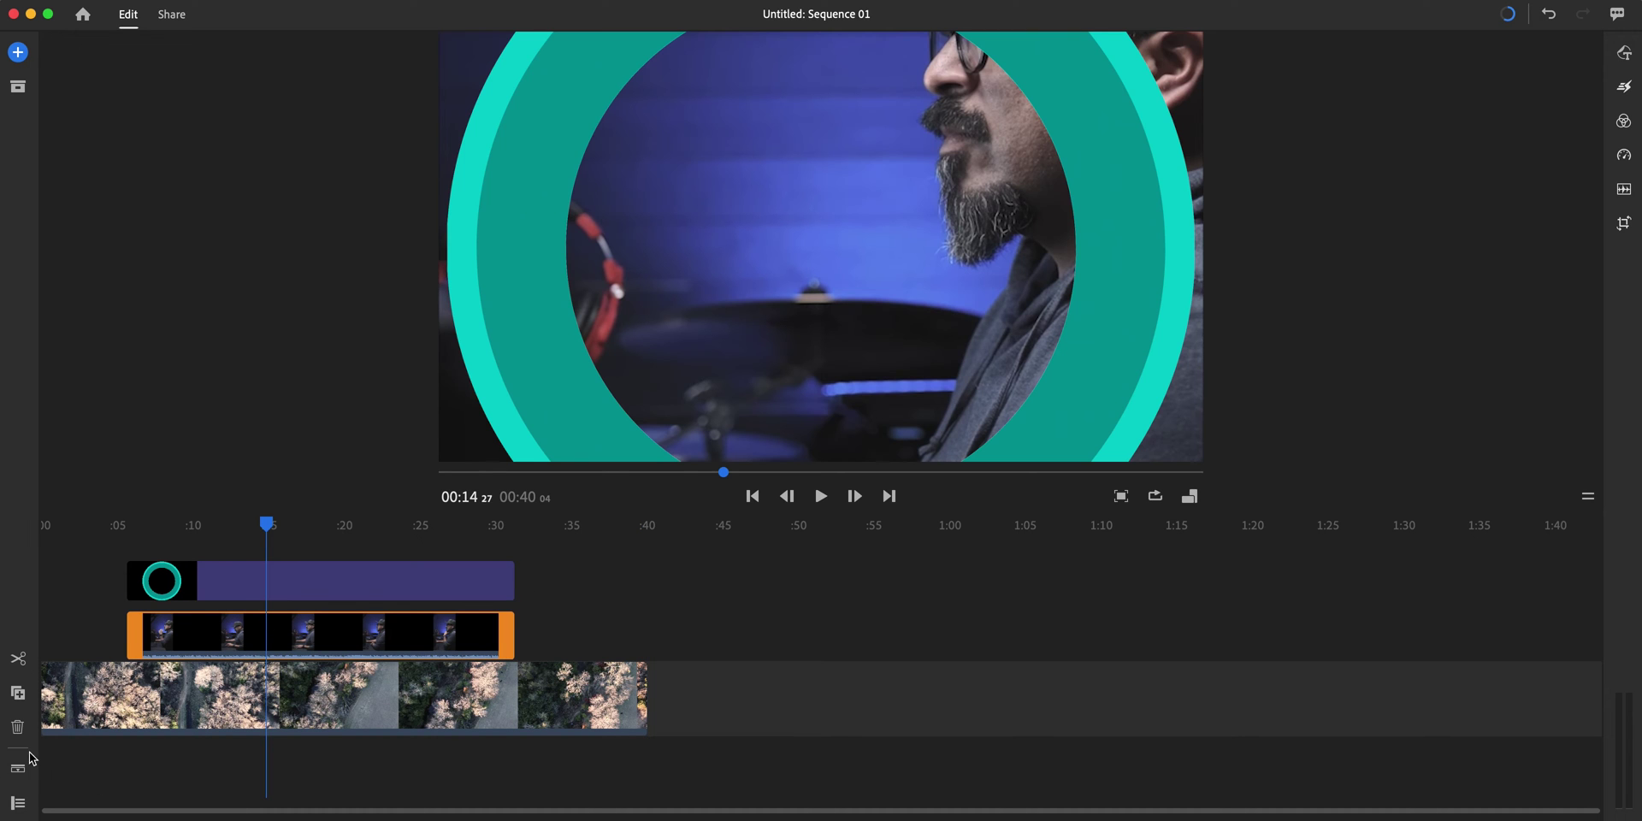
click(19, 802)
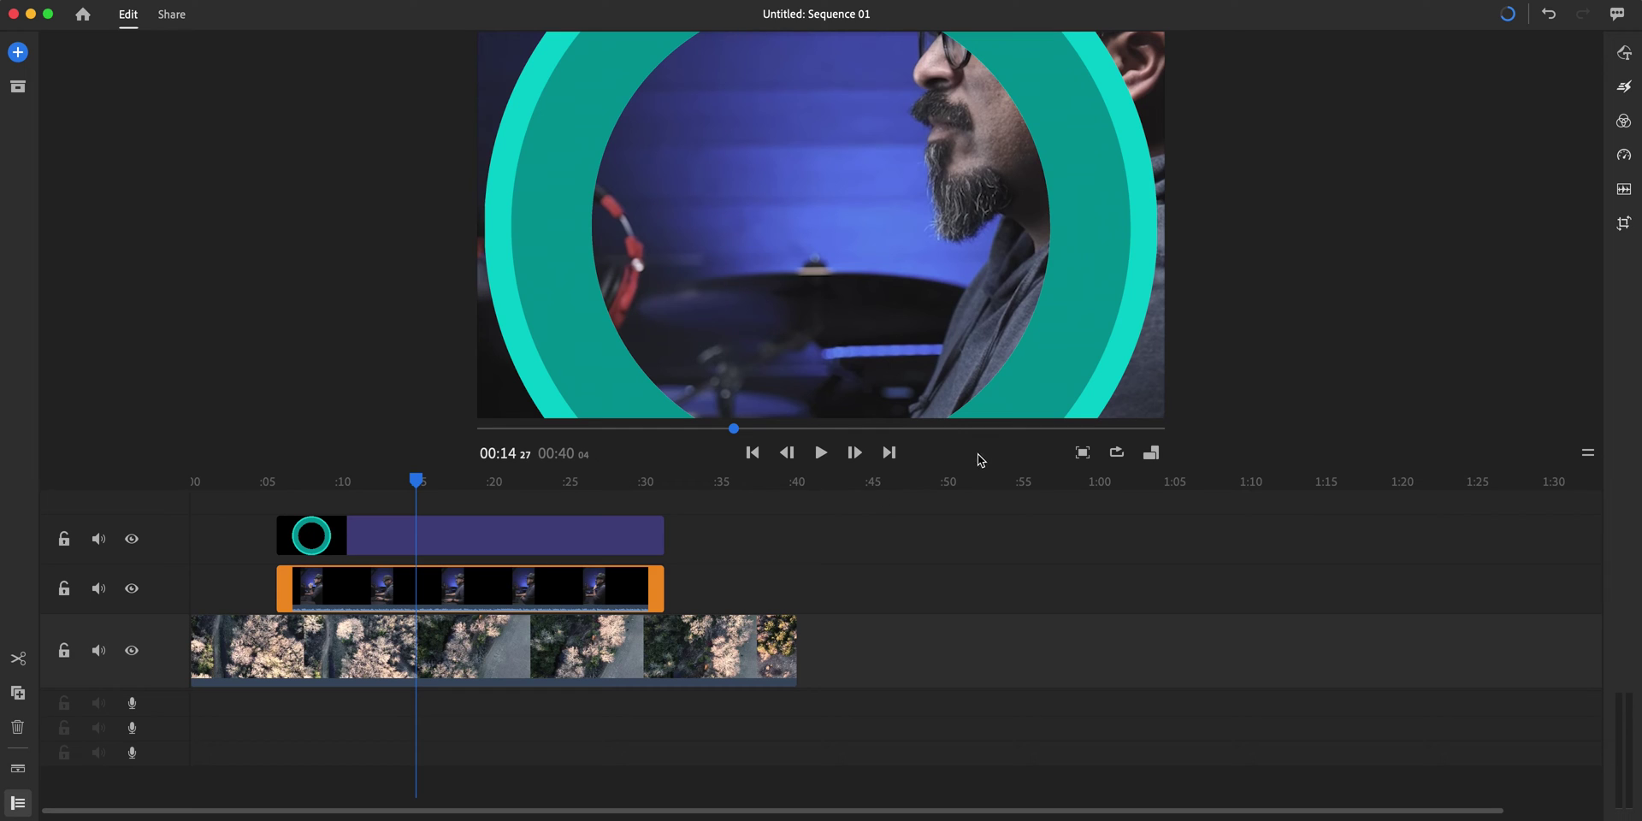
click(436, 537)
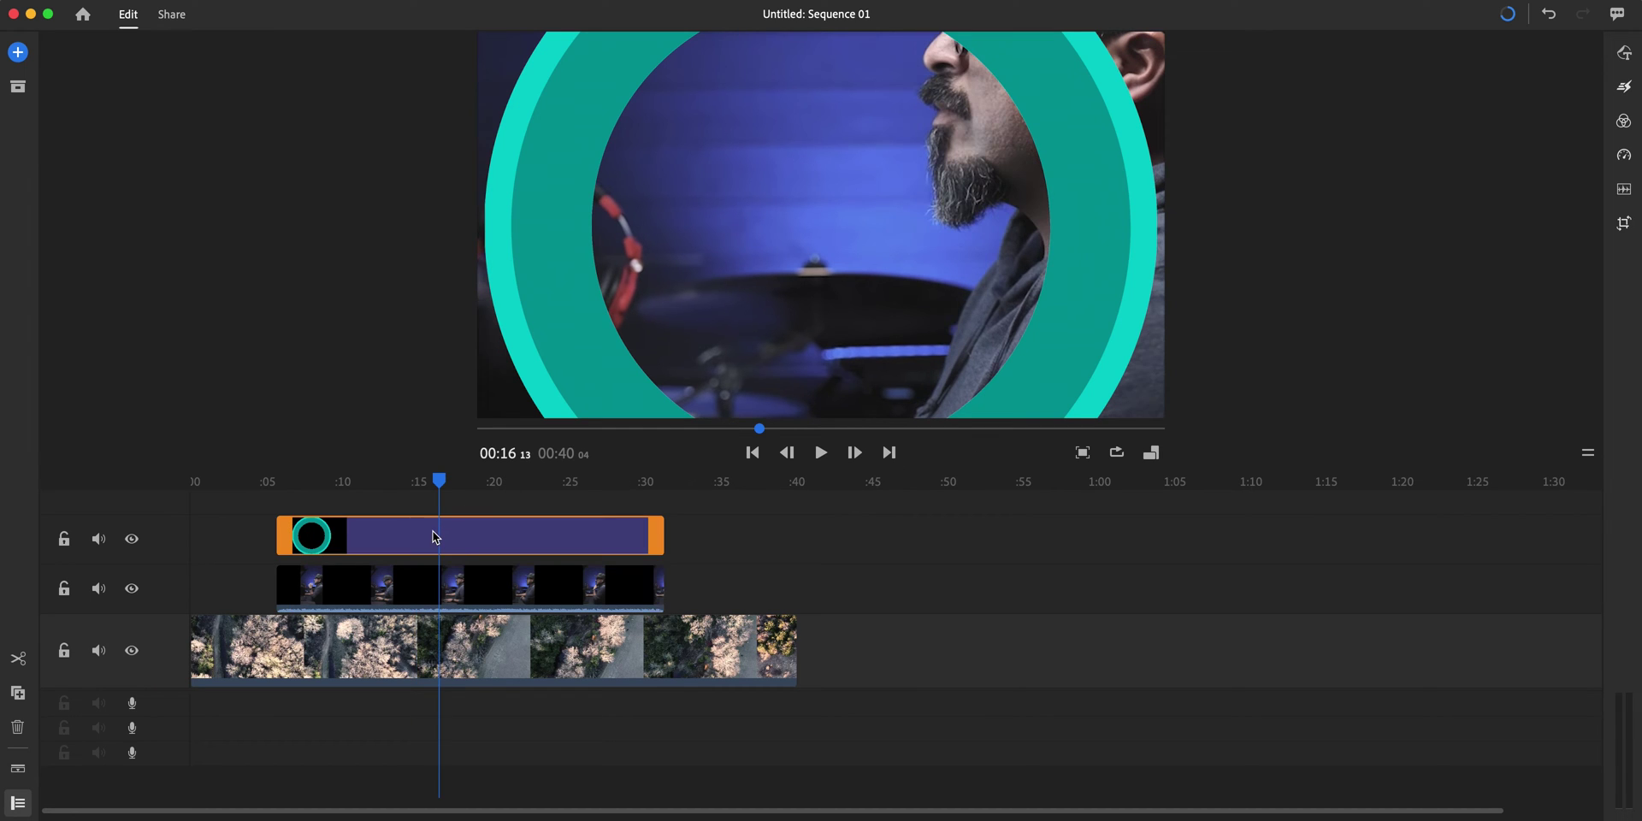
Step: In Crop & Rotate, set the ring's Width to 21, Horizontal Position 1595 and Vertical Position 770
click(1624, 225)
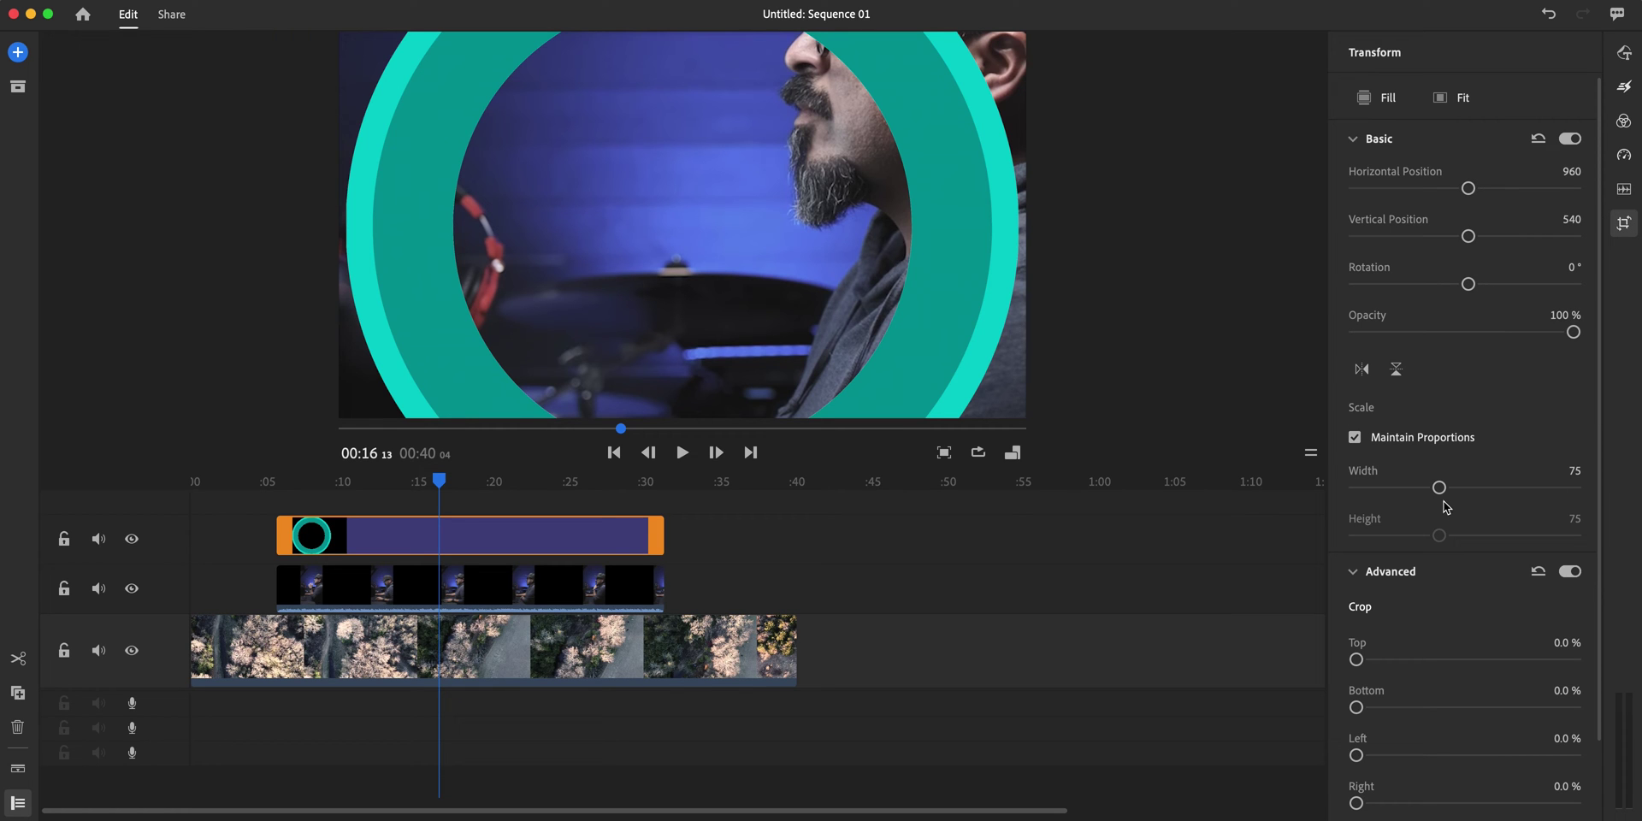
drag(1439, 486, 1387, 506)
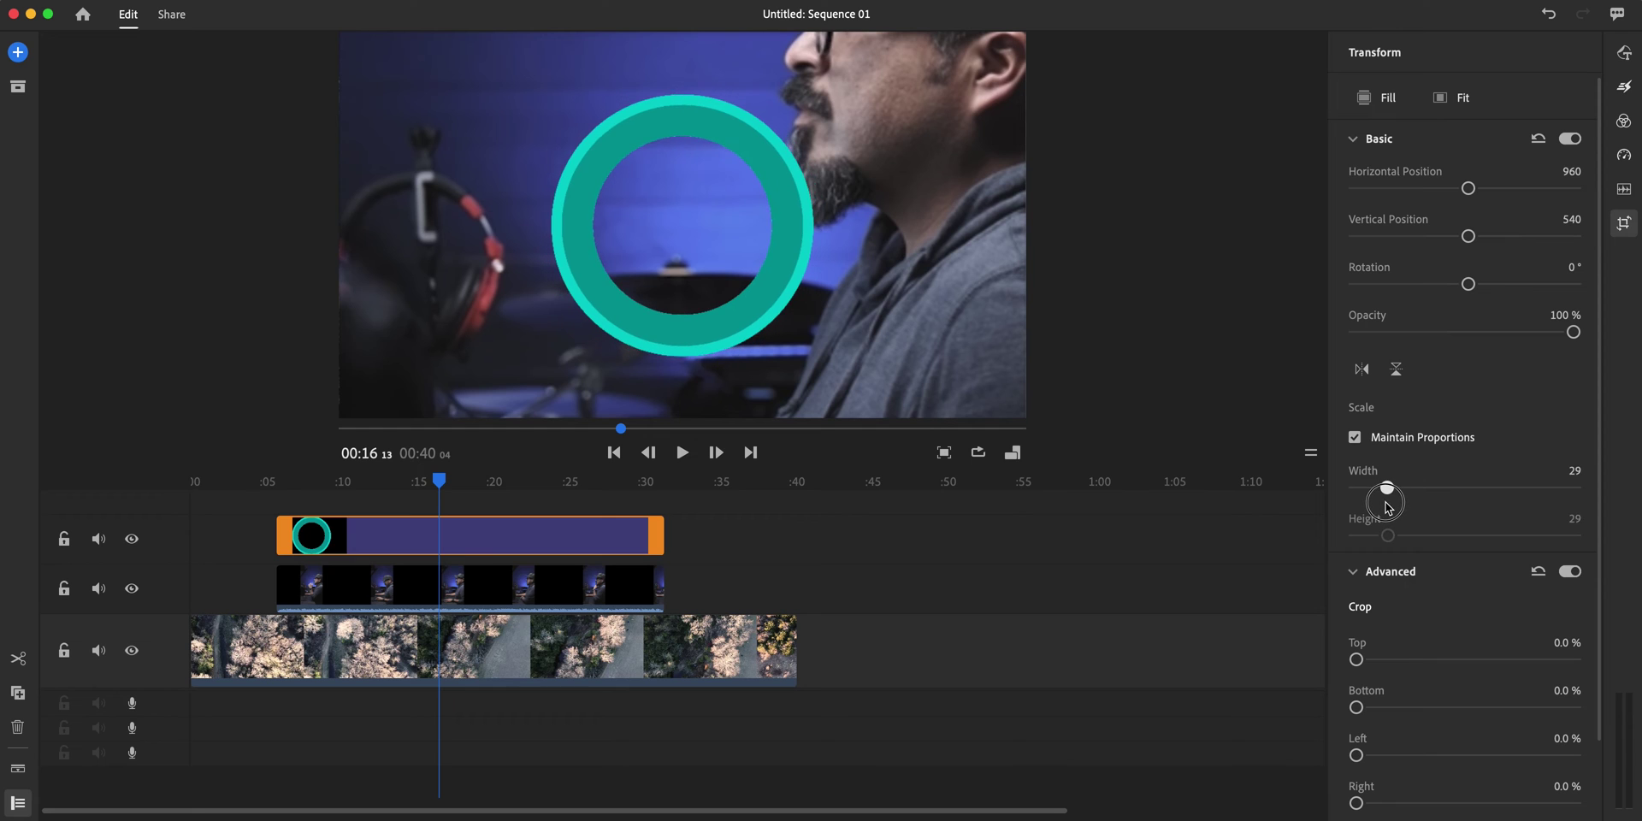
drag(1387, 505, 1378, 505)
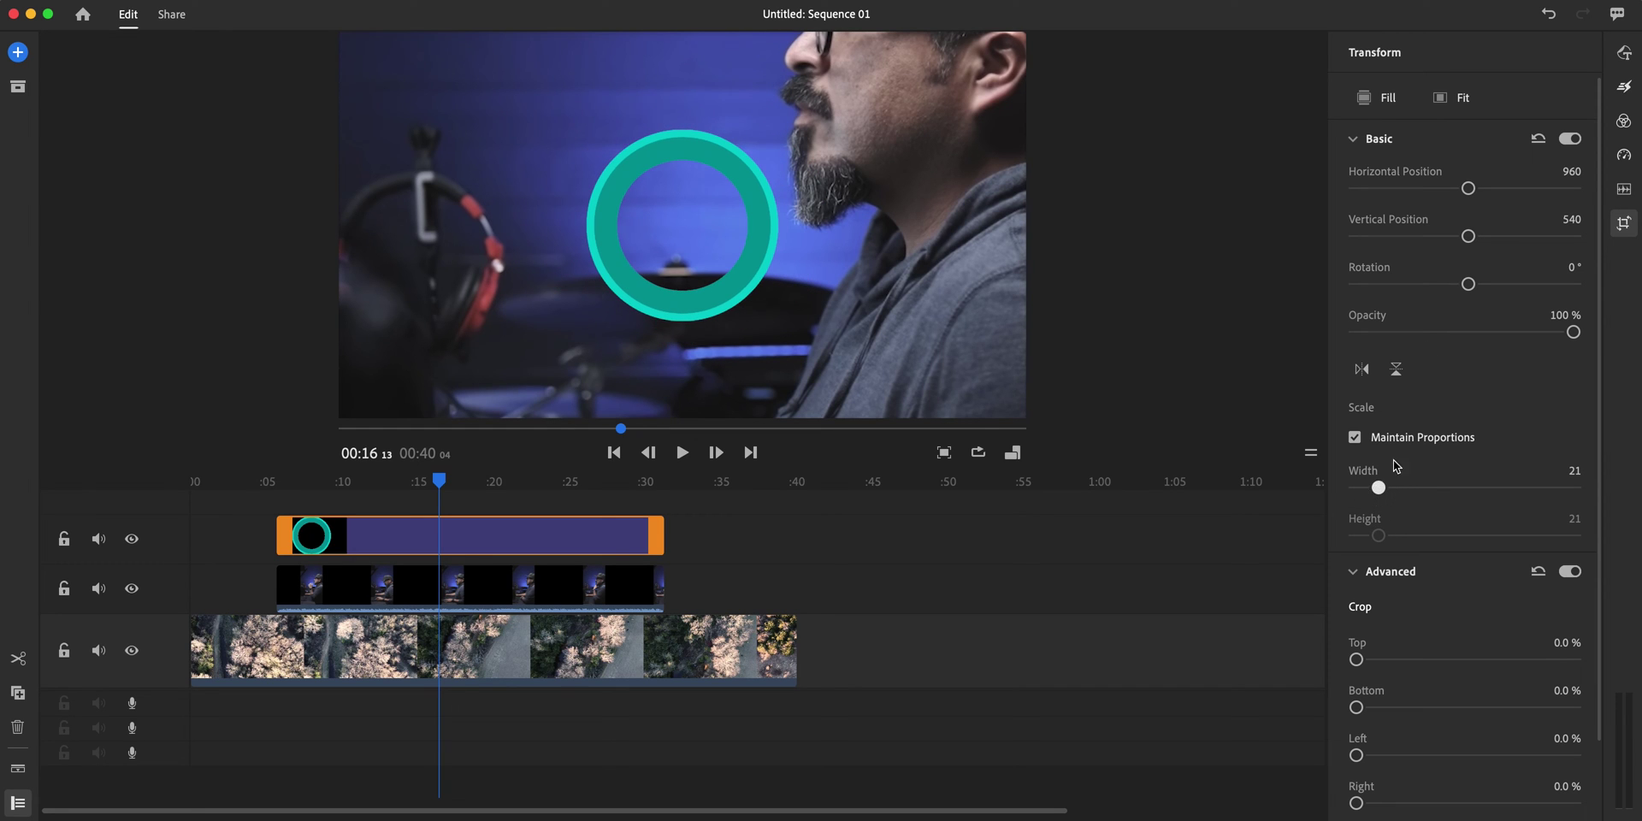
drag(1466, 189, 1501, 190)
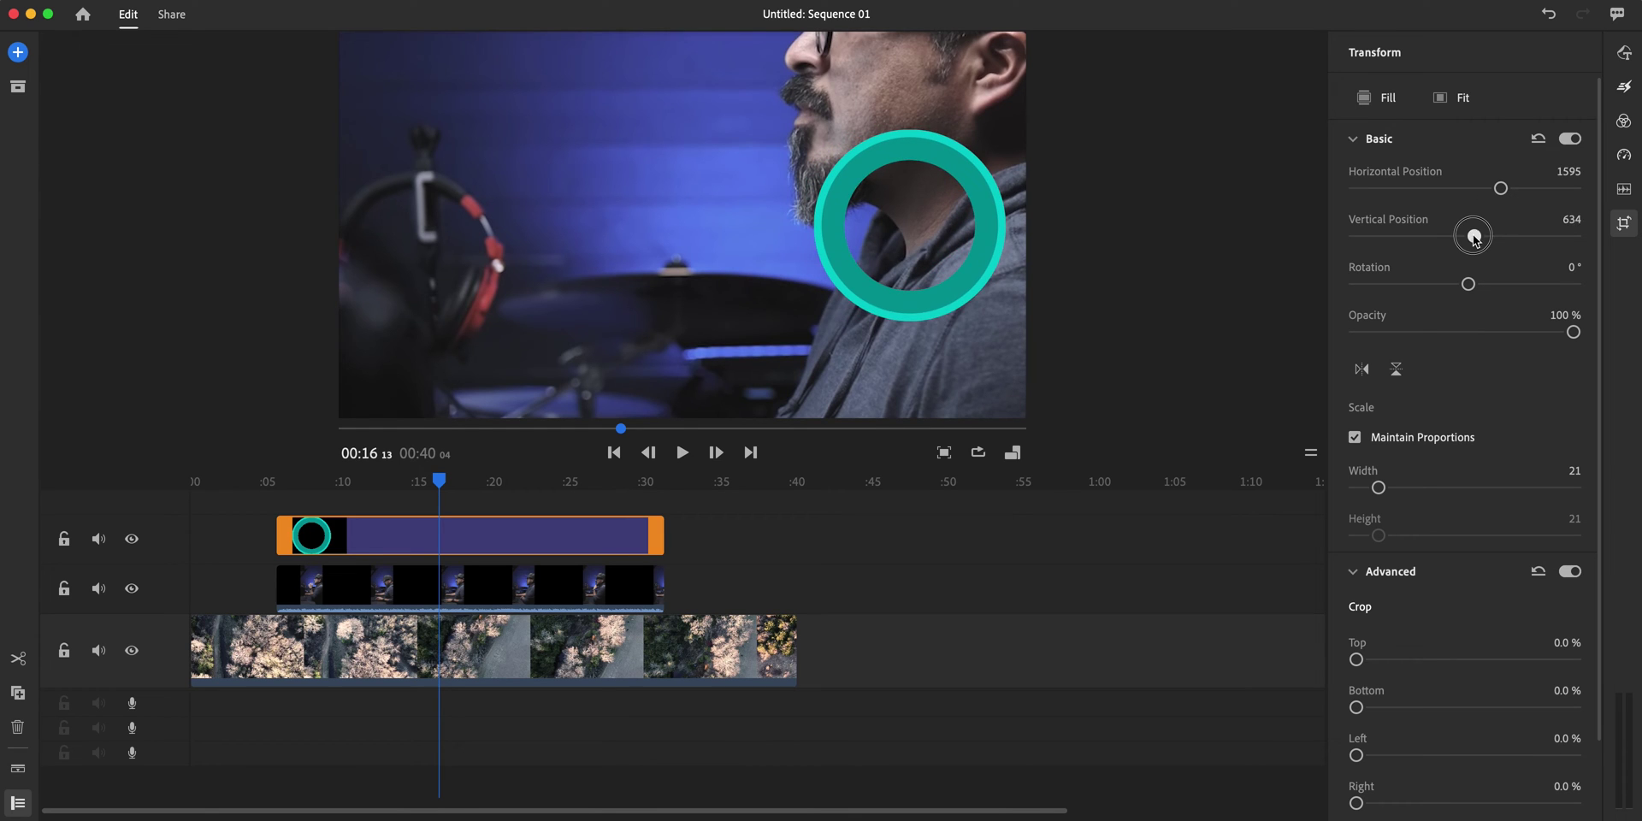
drag(1468, 236, 1487, 238)
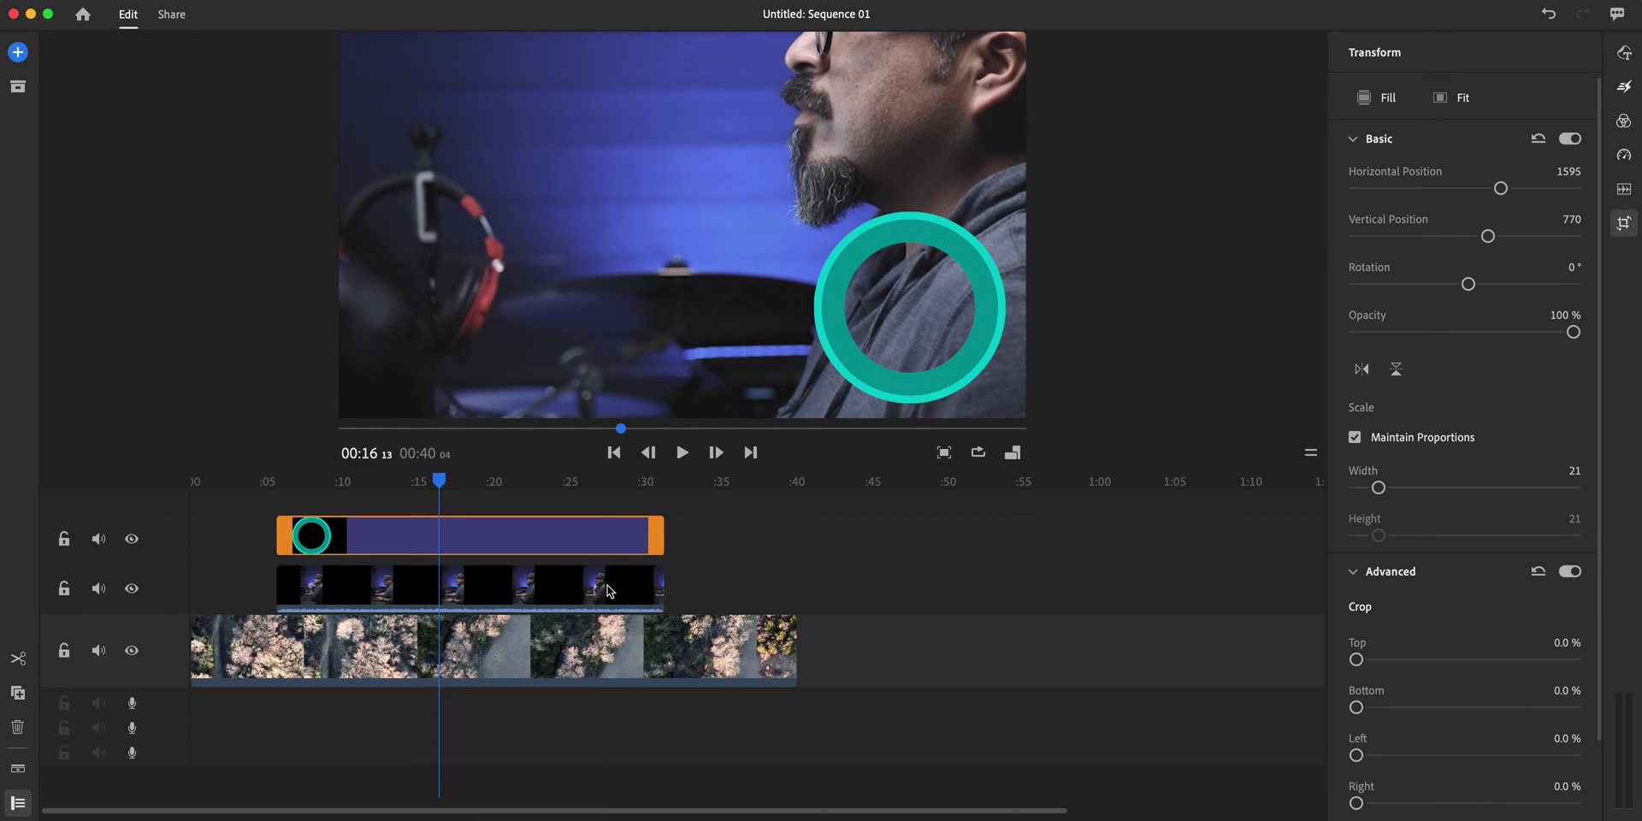
Step: Scale the talking-head clip to width 54 and position it at 1595, 863 inside the teal ring
click(518, 584)
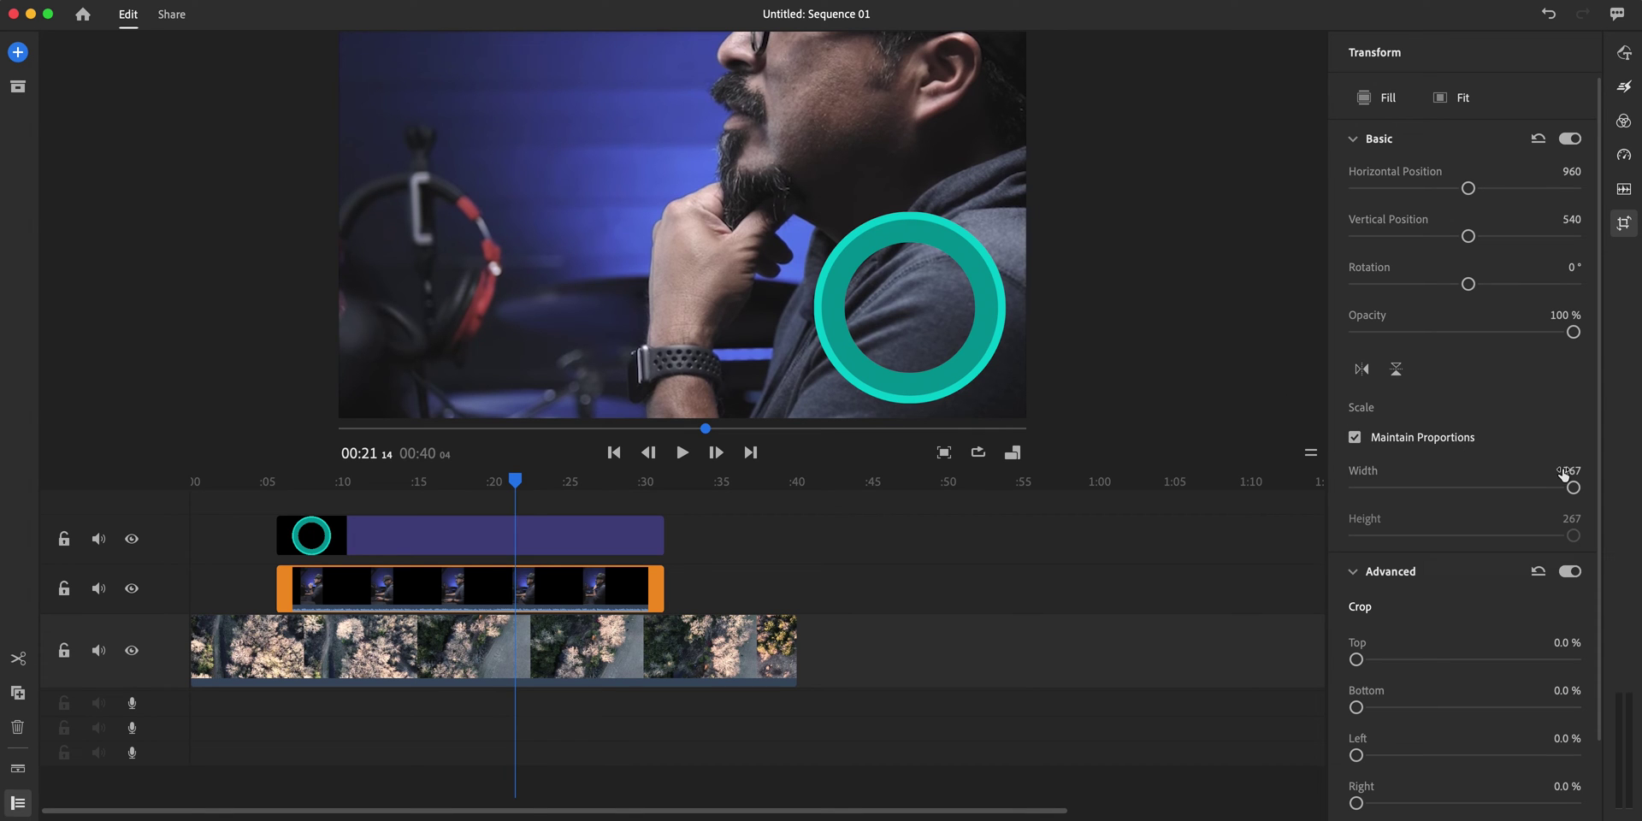
drag(1573, 488, 1426, 506)
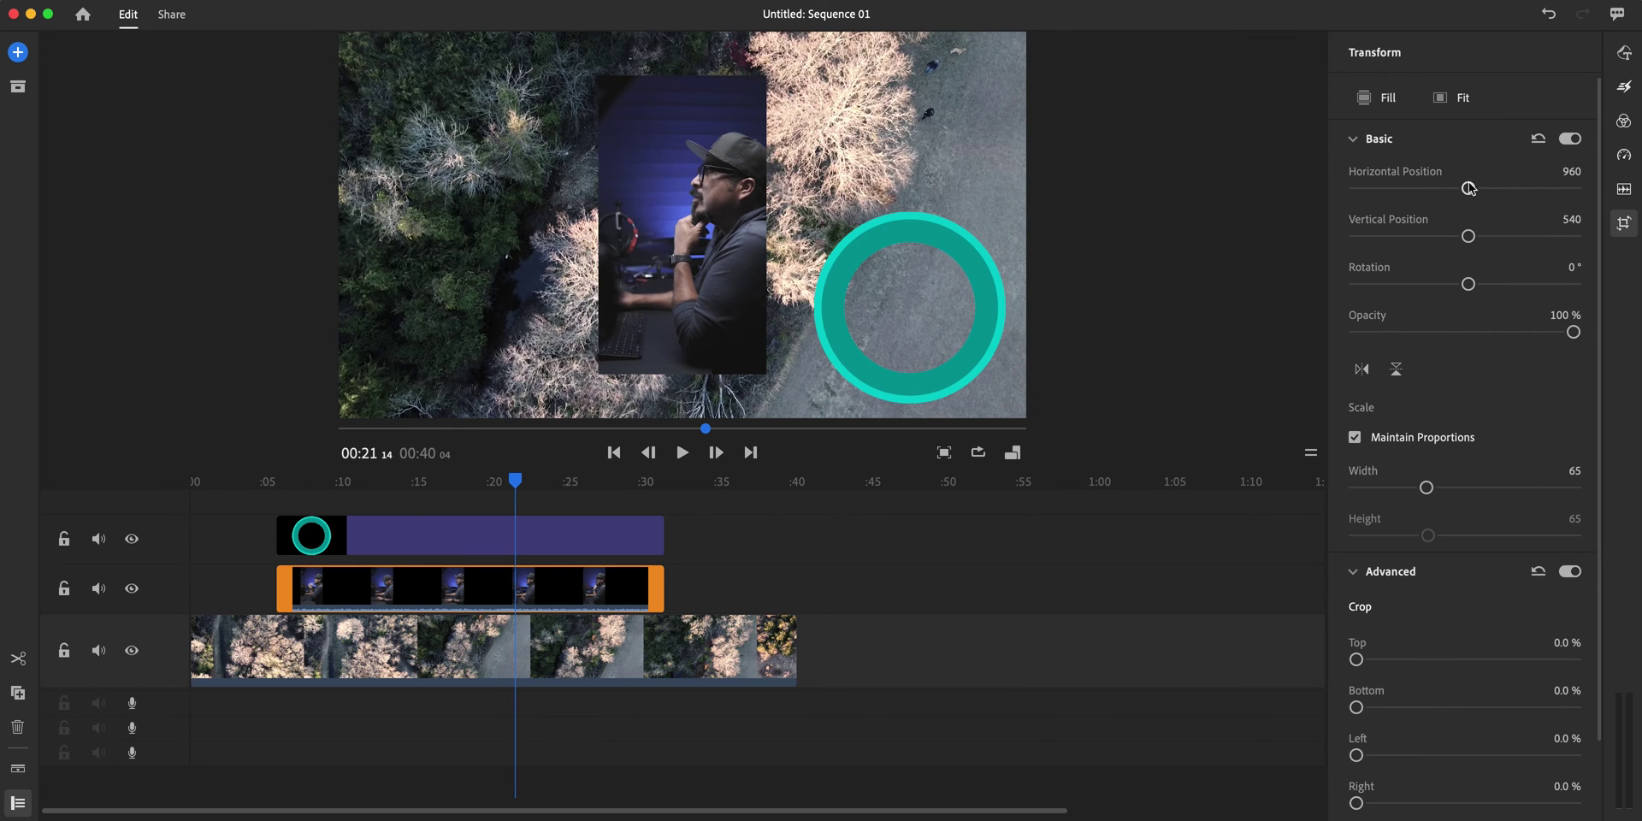
drag(1469, 189, 1499, 194)
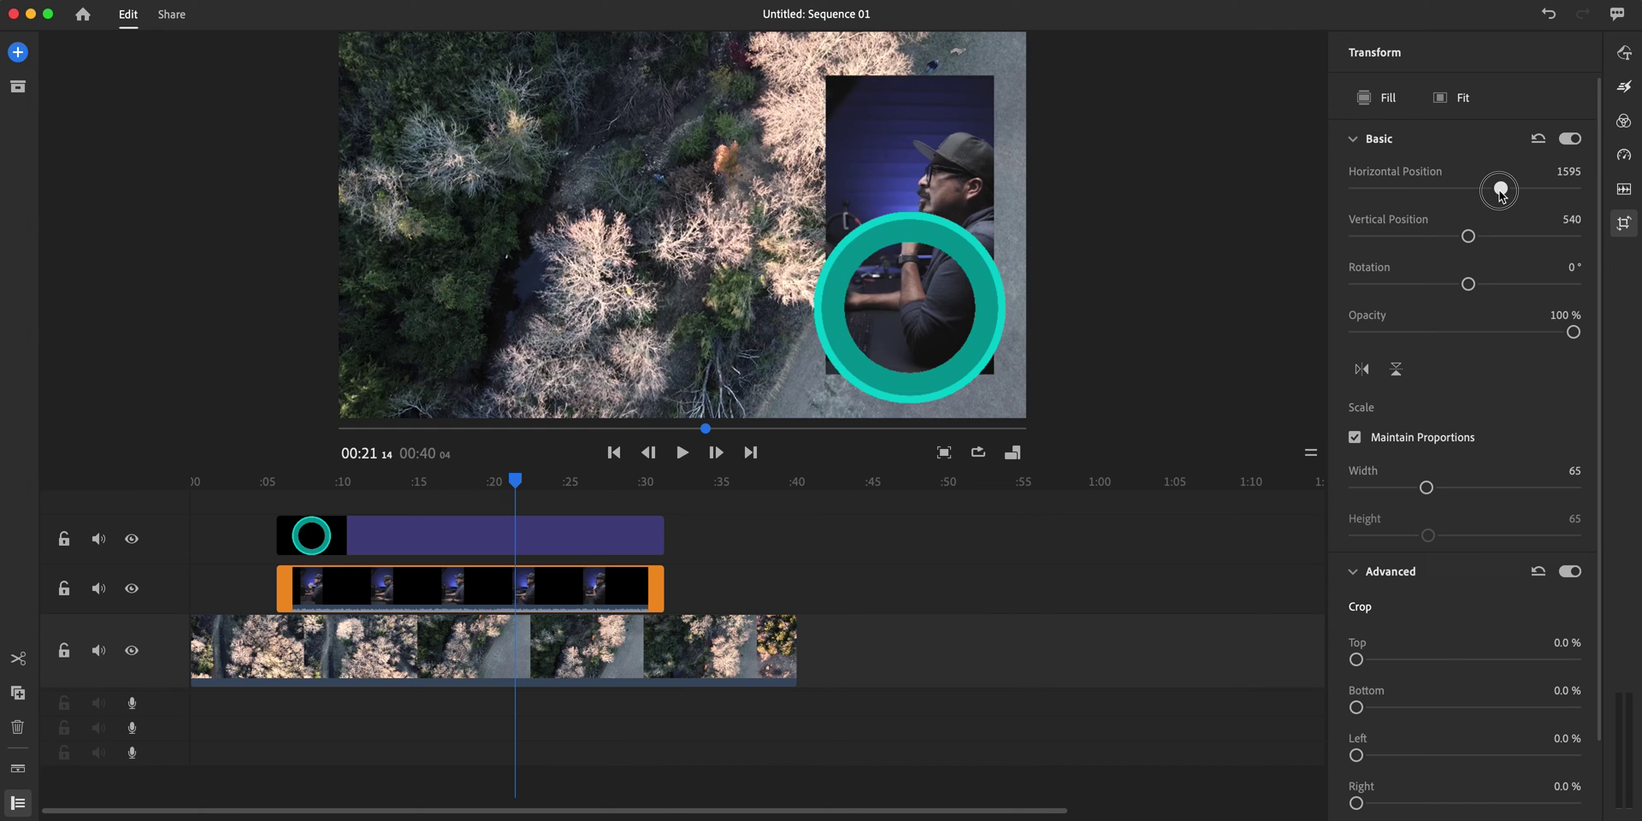
drag(1477, 240, 1497, 232)
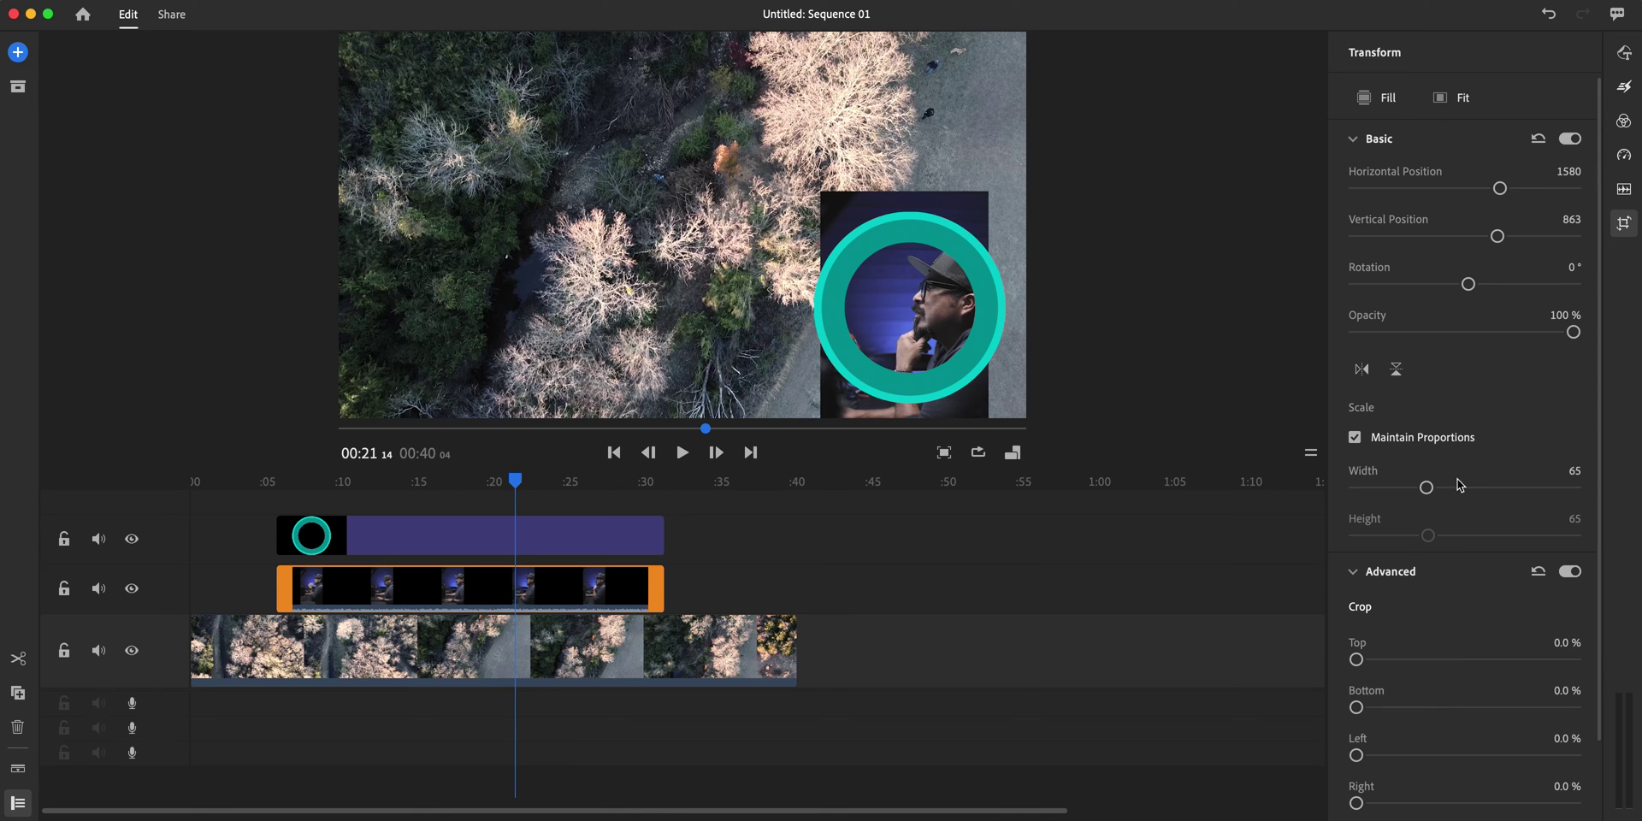
drag(1425, 487, 1423, 492)
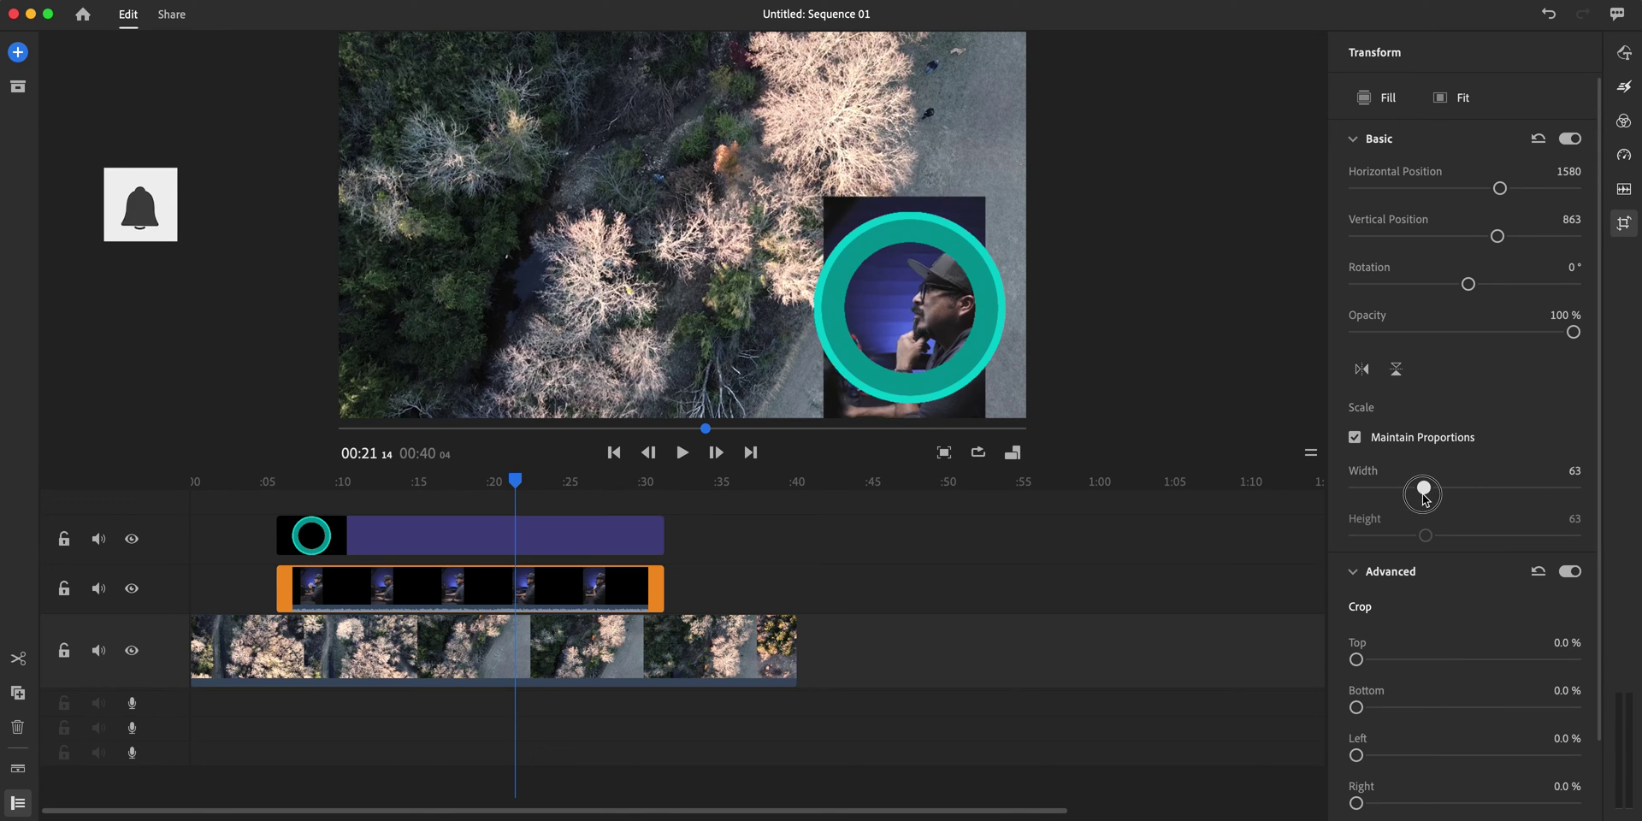
drag(1424, 496, 1416, 517)
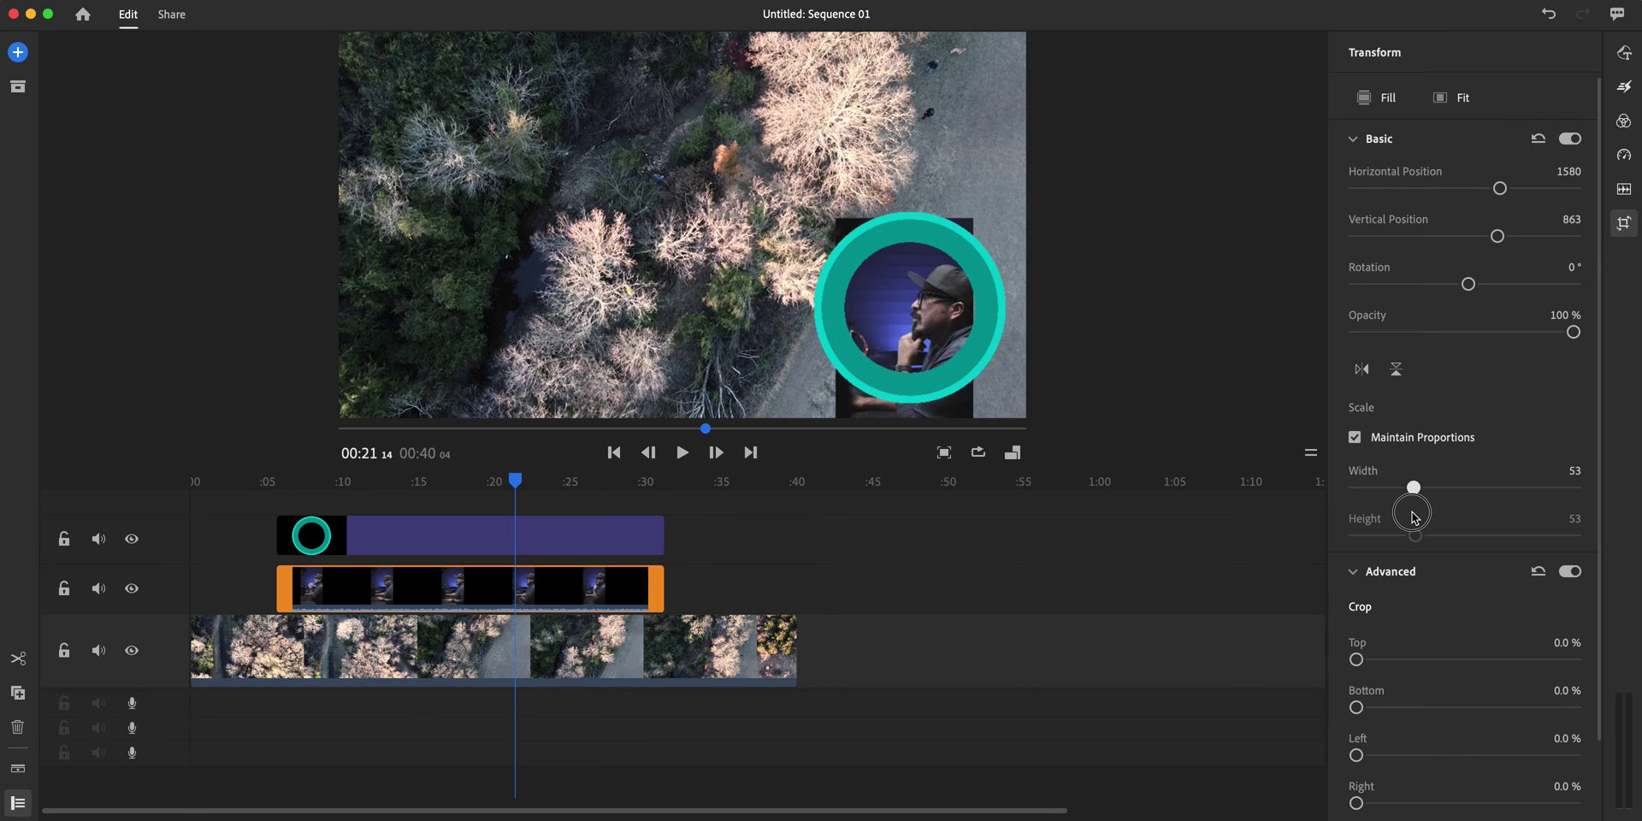
drag(1415, 517, 1417, 517)
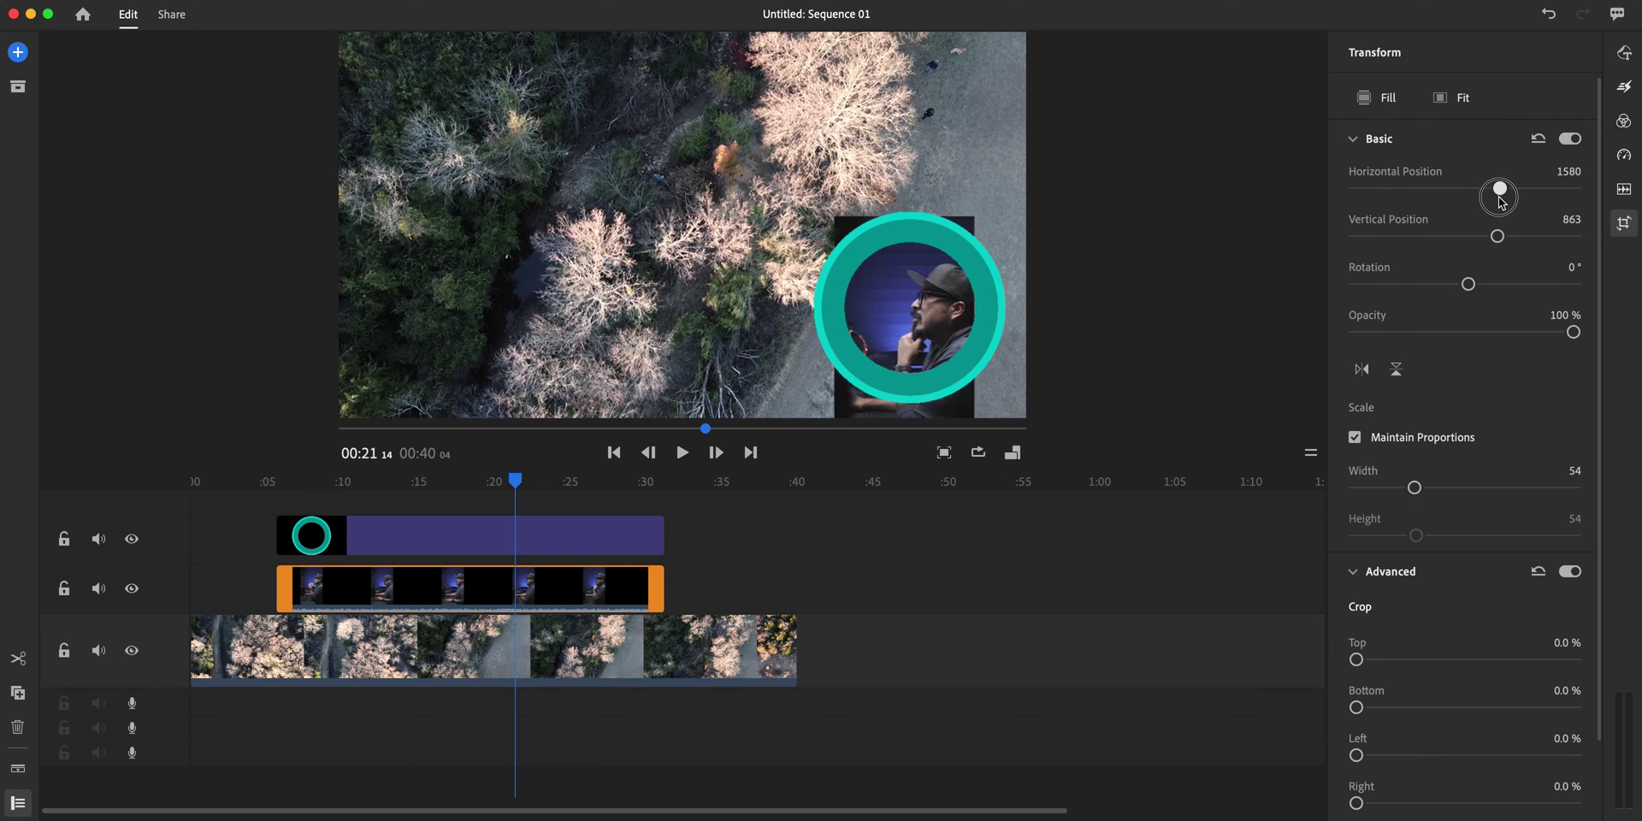
drag(1501, 201, 1502, 202)
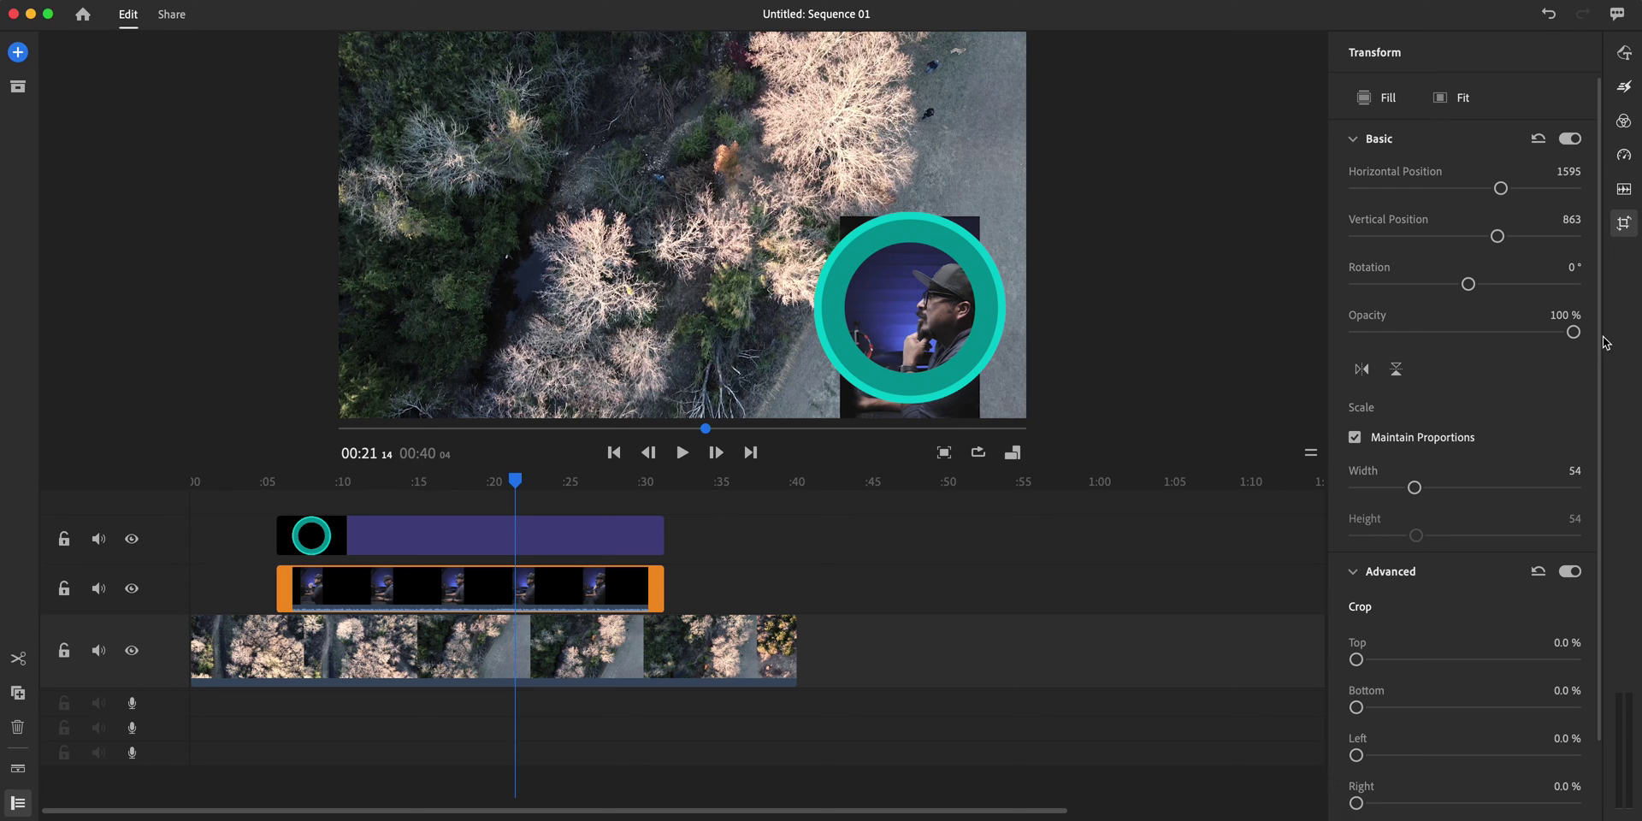
Step: Crop the talking-head clip to Top 10.2% and Bottom 37.8%
scroll(1595, 382, down, 3)
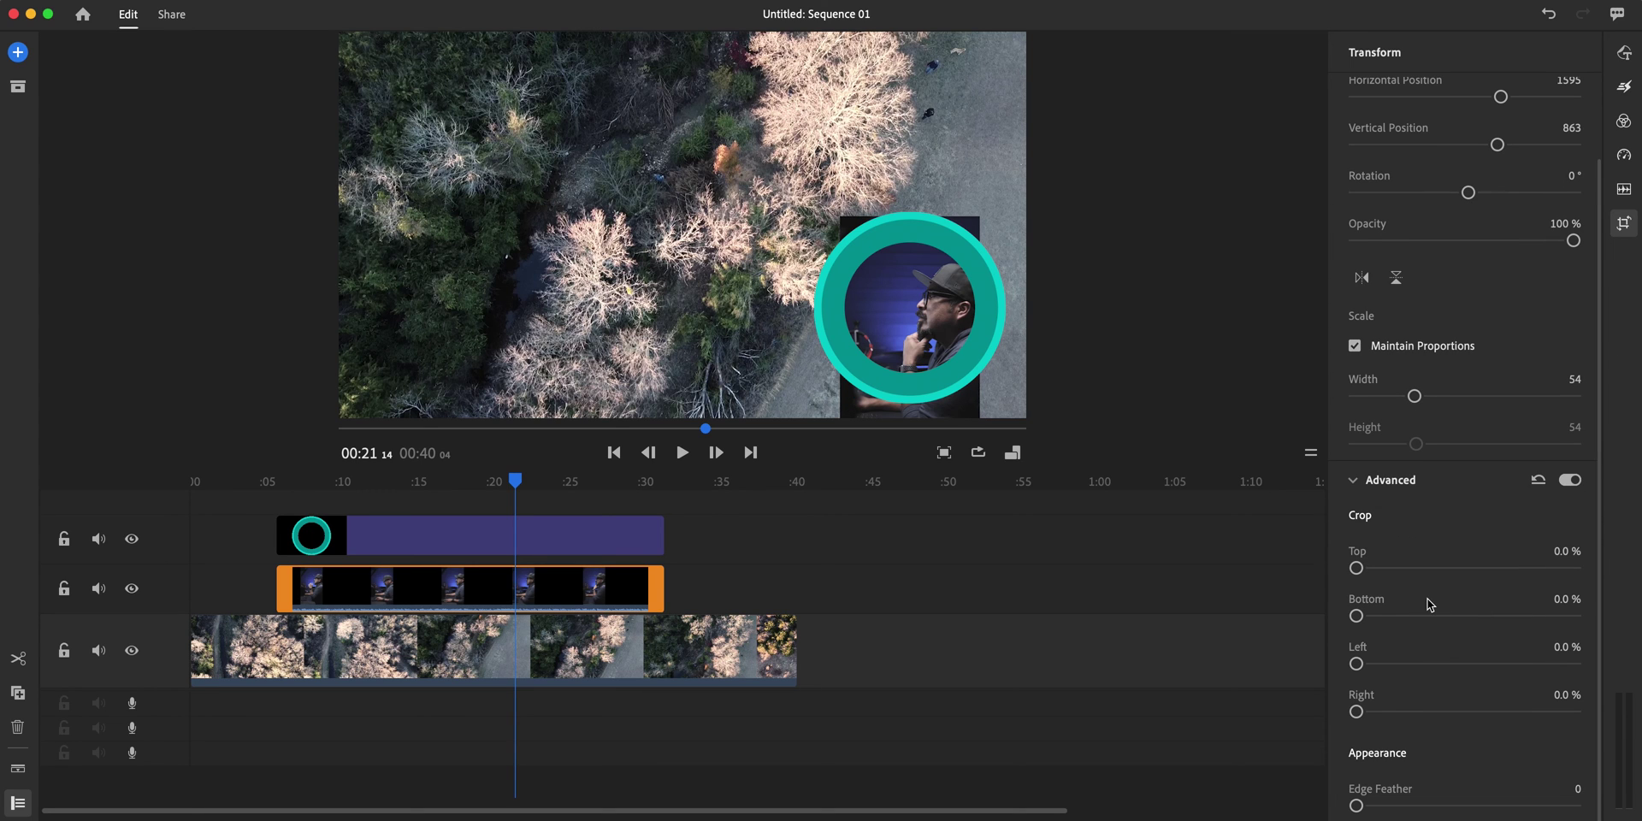
mouse_move(1356, 569)
mouse_down()
mouse_move(1388, 578)
mouse_move(1378, 589)
mouse_up()
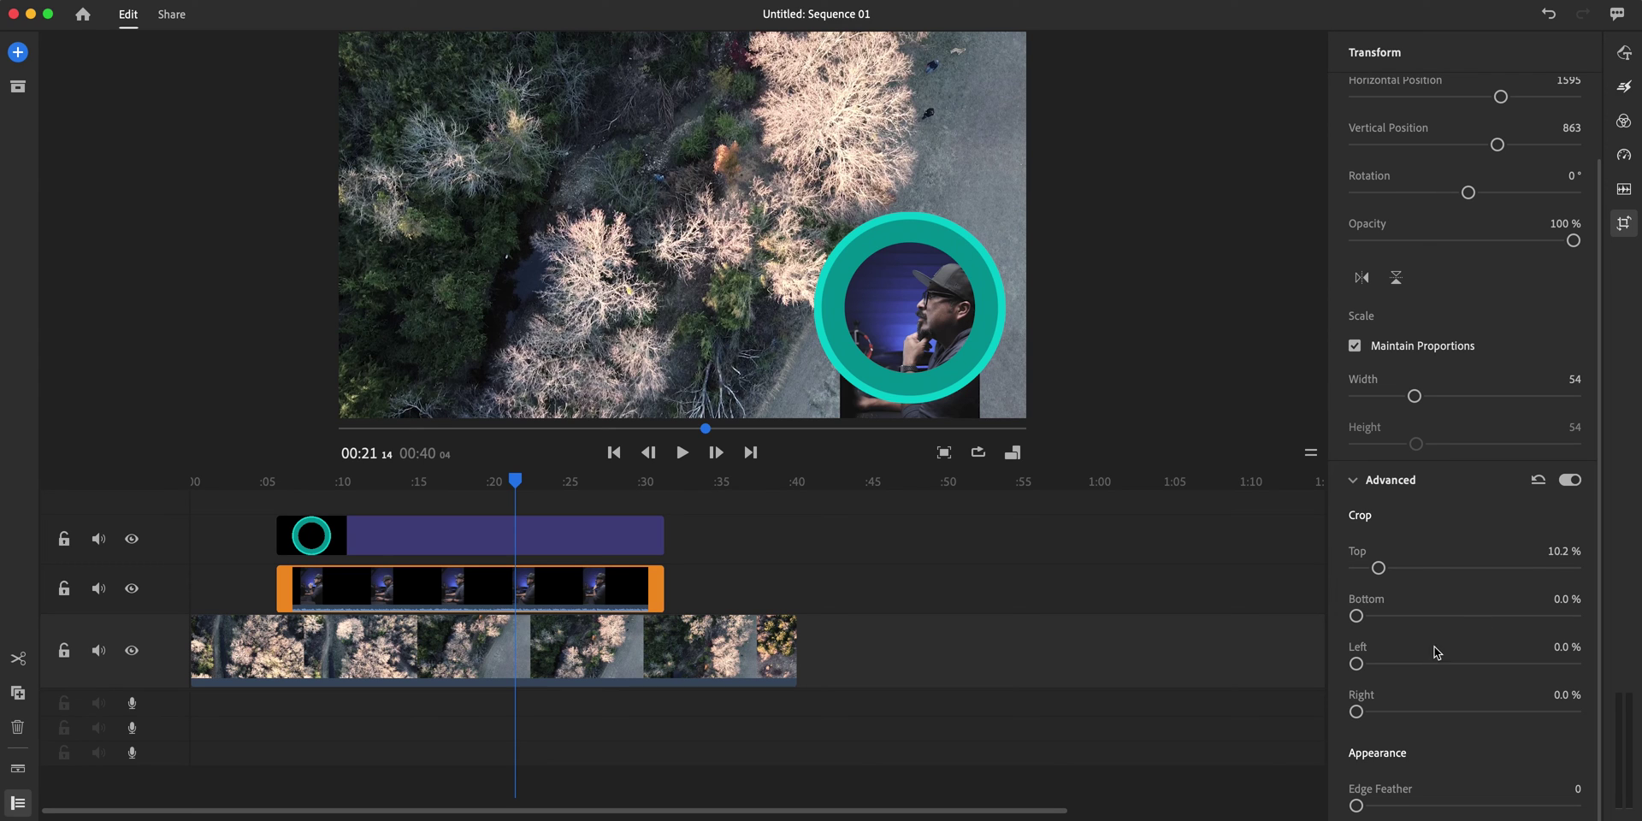
mouse_move(1356, 616)
mouse_down()
mouse_move(1458, 615)
mouse_move(1441, 625)
mouse_up()
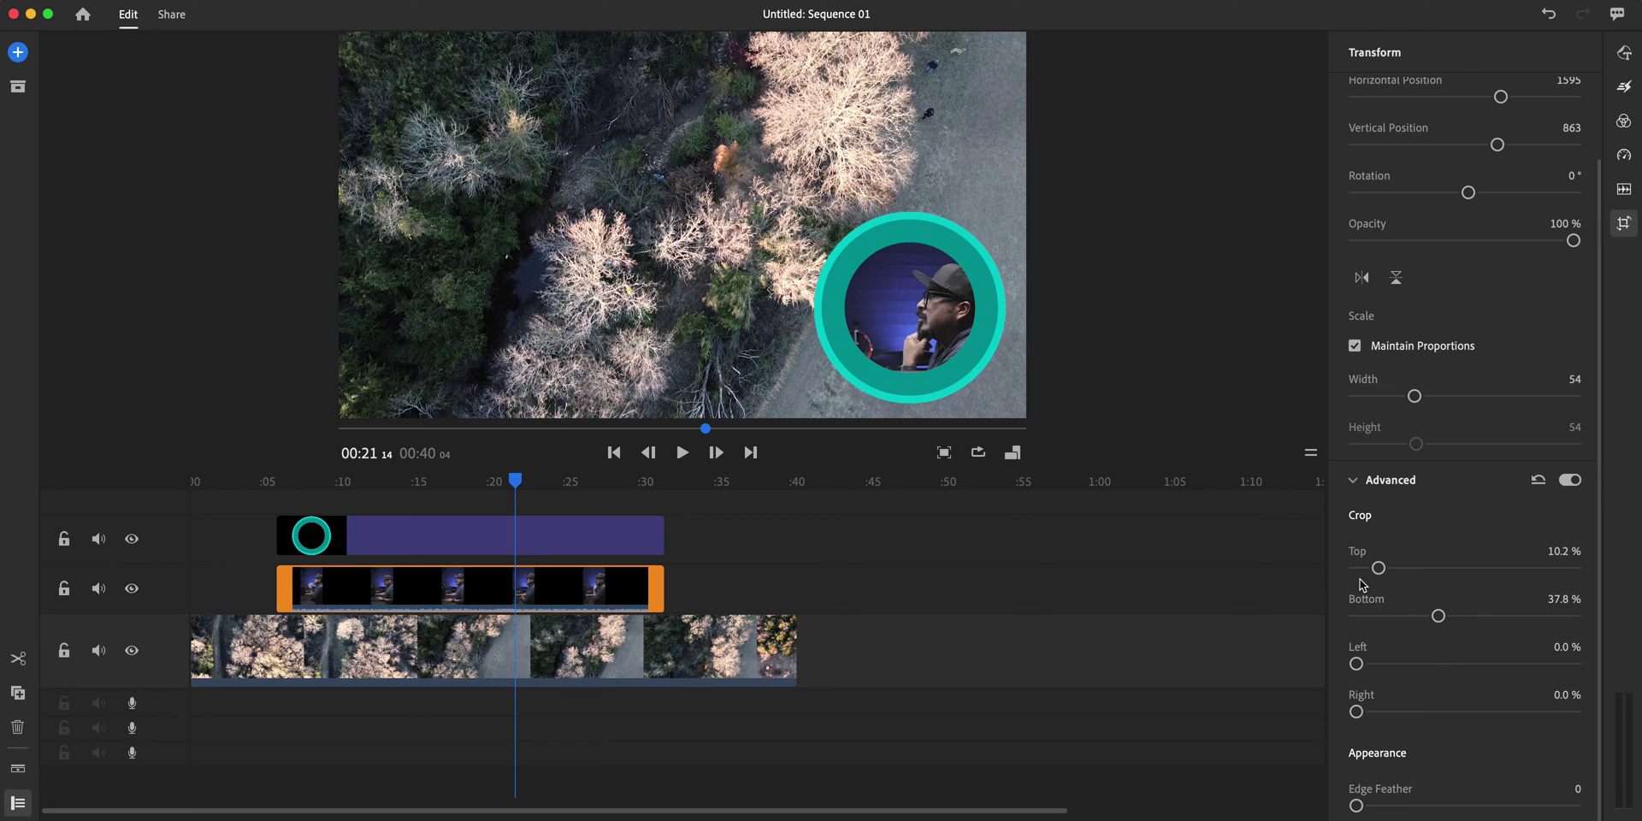
Step: Rewind the playhead to about 00:01, play the sequence, and mute track 2's audio
click(374, 553)
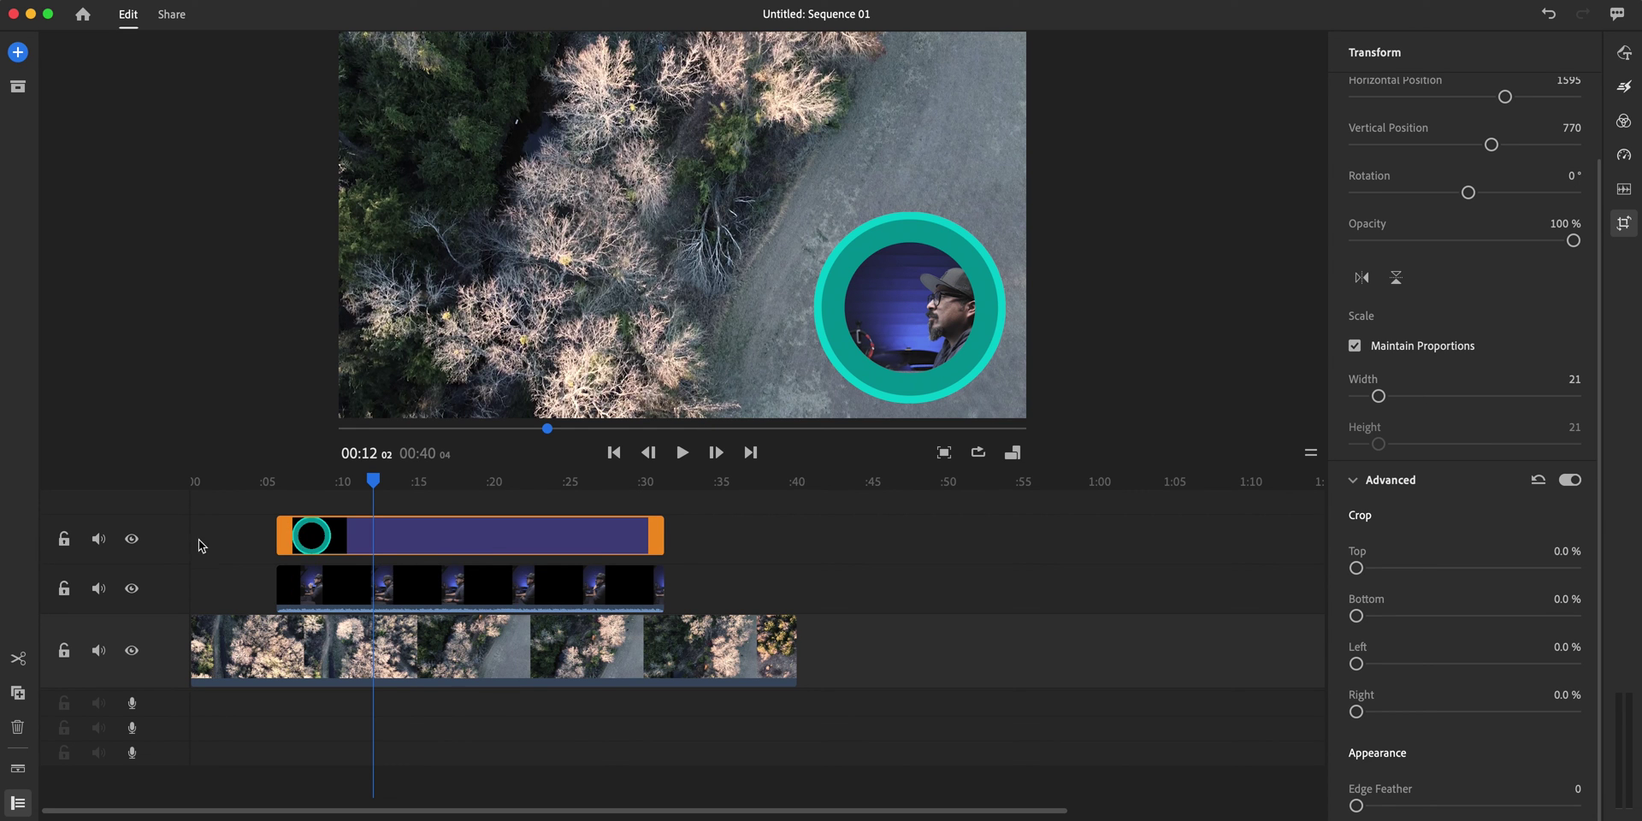
click(131, 539)
drag(275, 488, 213, 493)
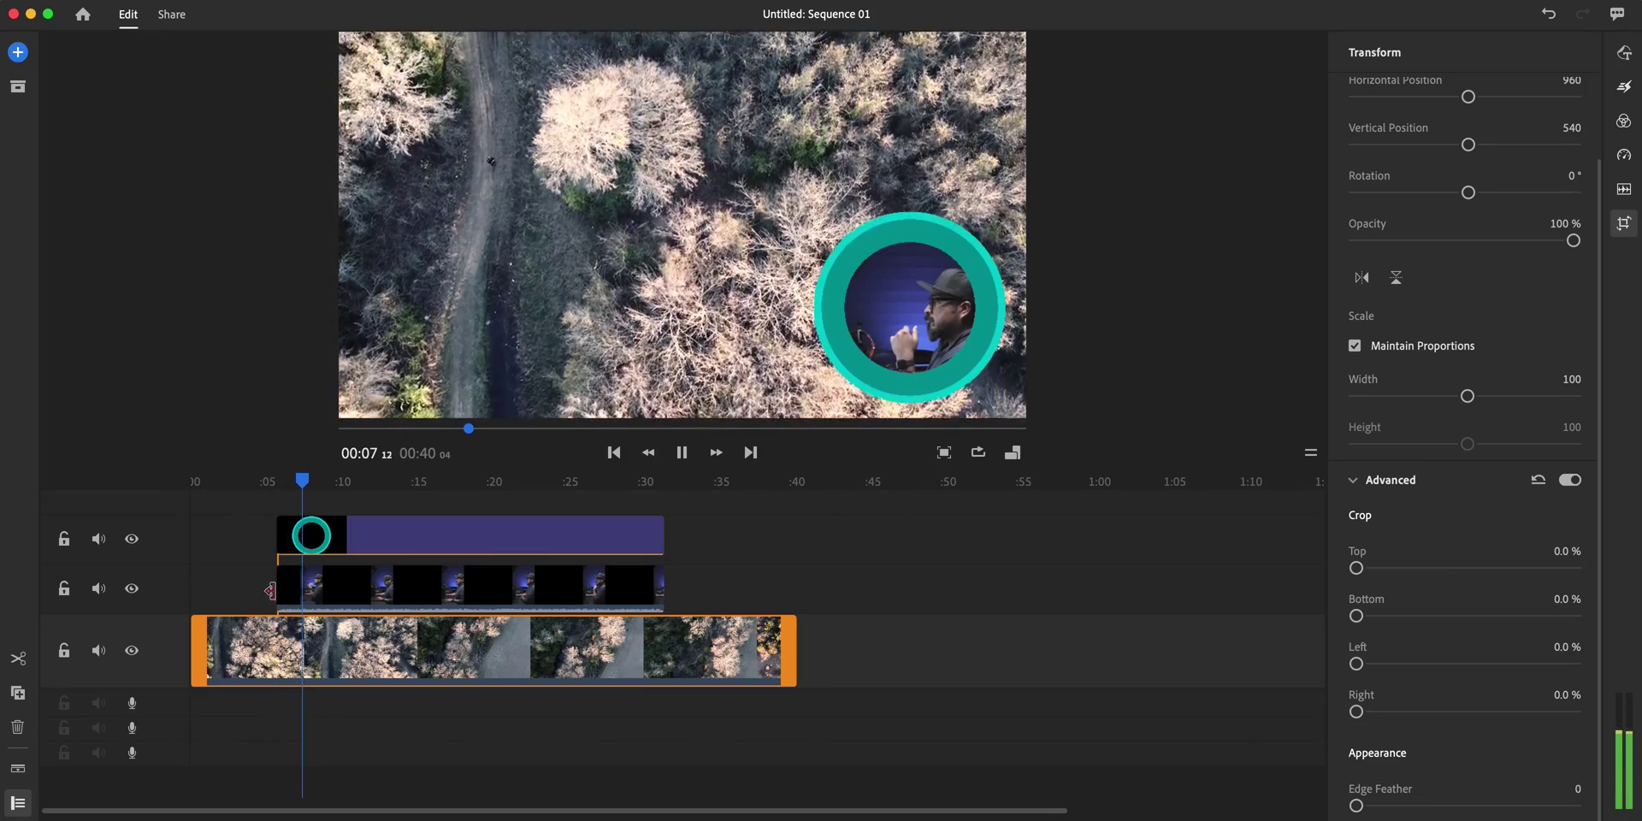
click(97, 589)
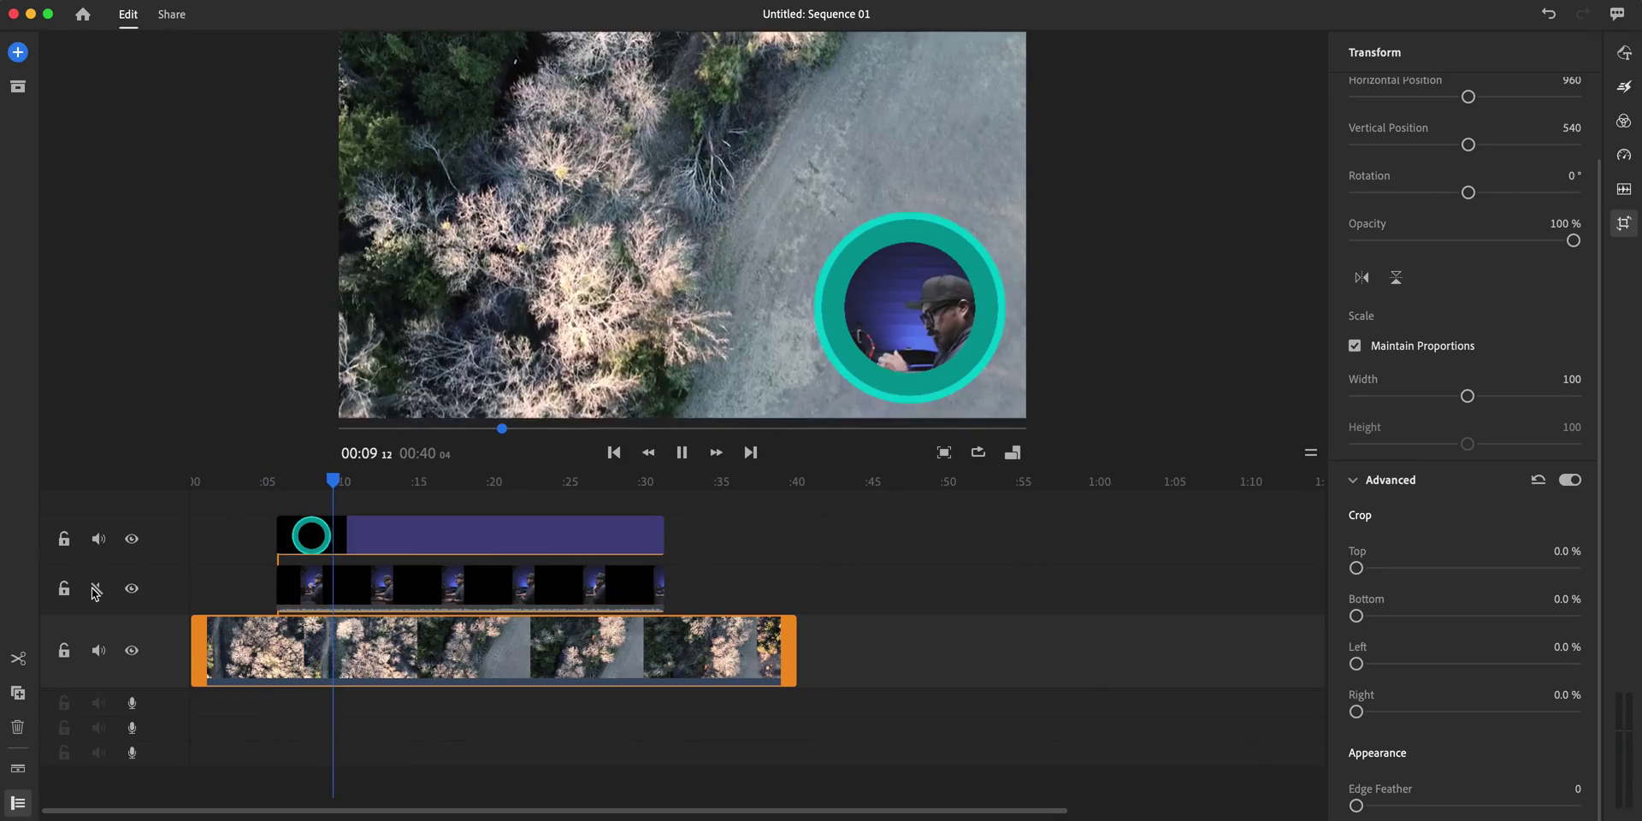